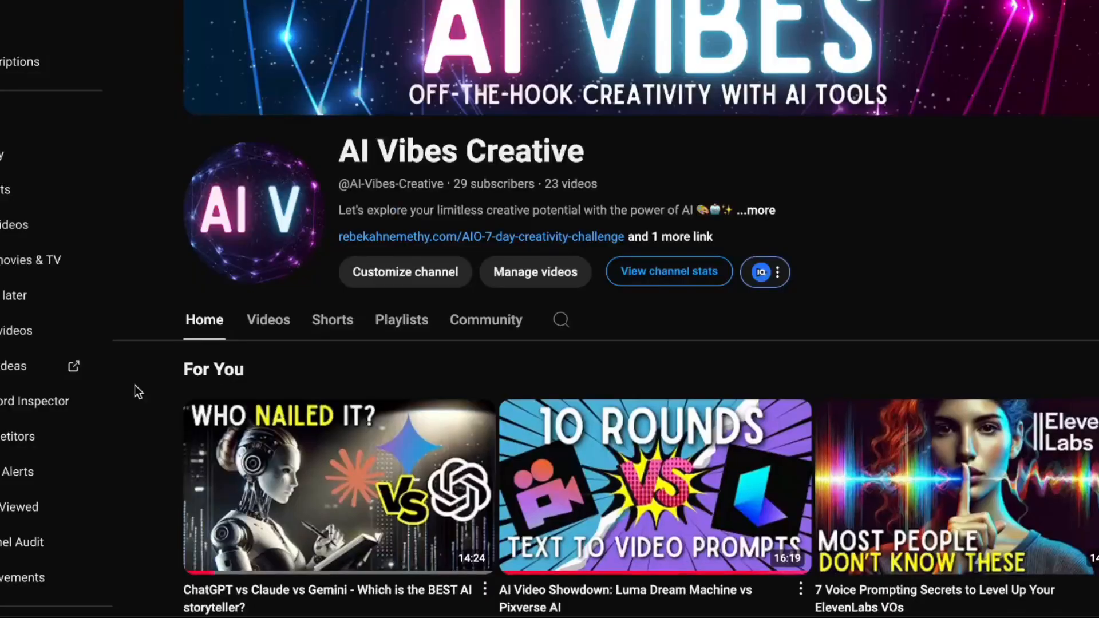
pyautogui.scroll(-3, 137, 391)
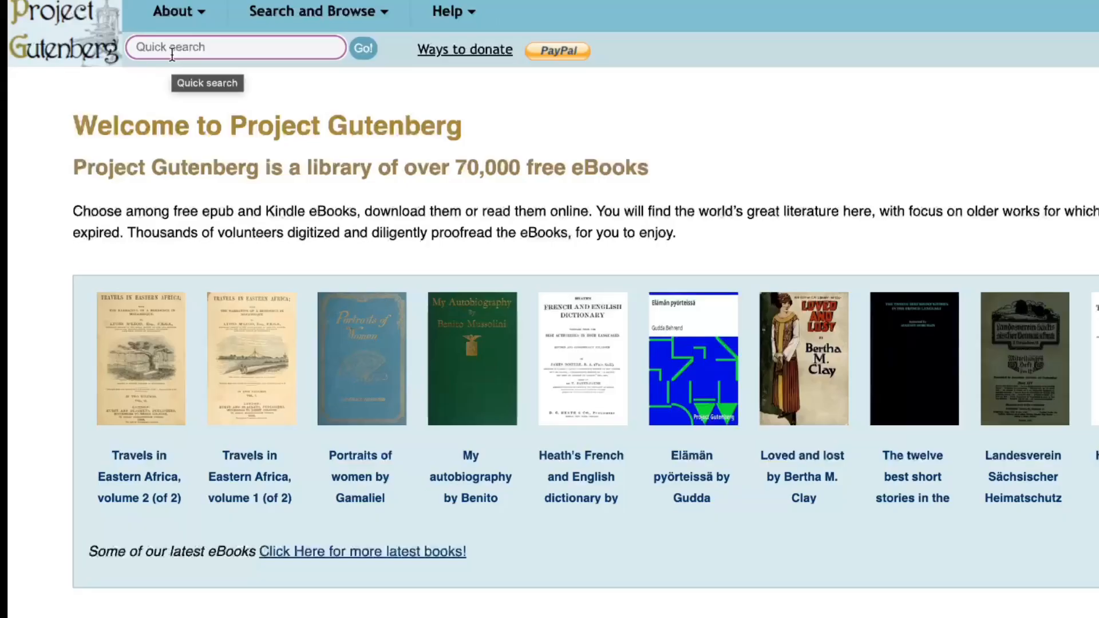
pyautogui.scroll(-1, 171, 54)
pyautogui.scroll(1, 172, 55)
pyautogui.scroll(-1, 174, 52)
pyautogui.click(187, 47)
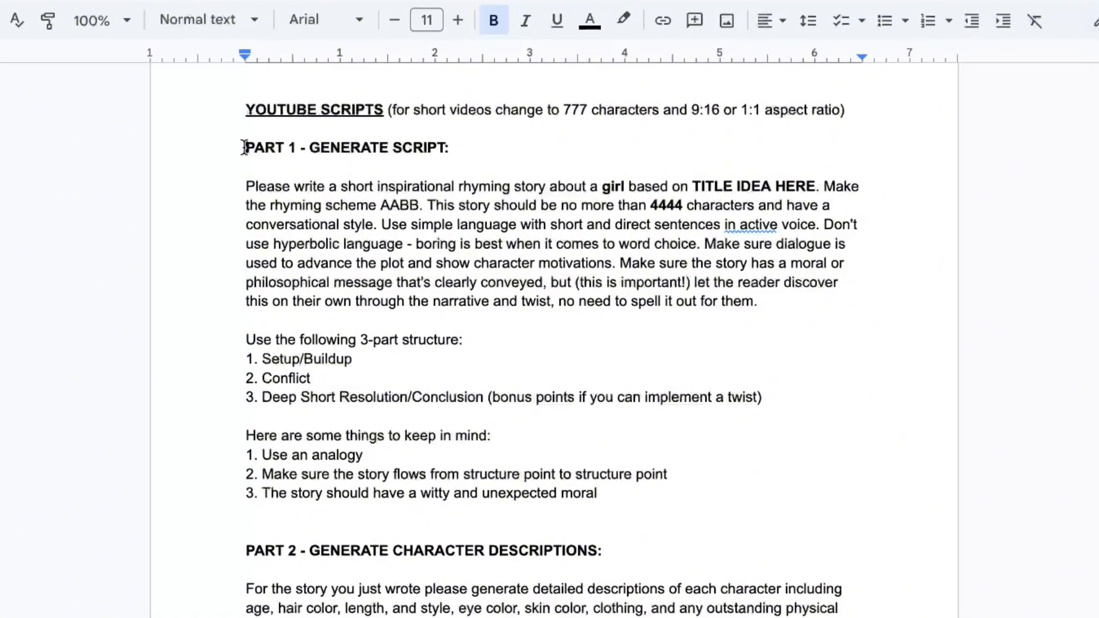
pyautogui.moveTo(236, 144); pyautogui.dragTo(656, 544)
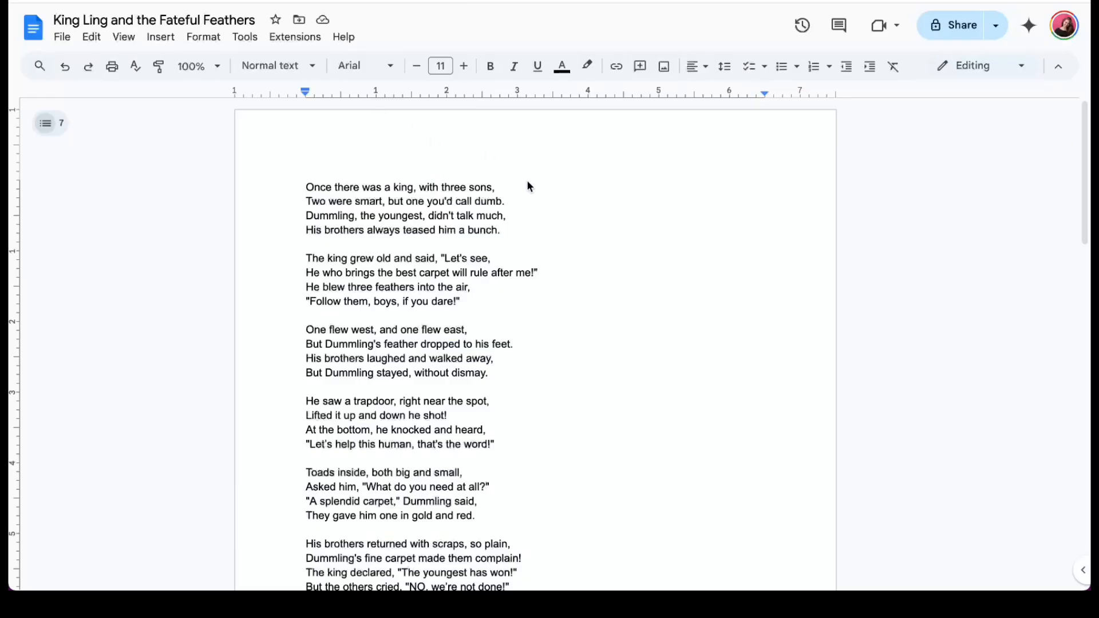
# Read the King Ling and the Fateful Feathers story in Google Docs from the first stanza to the ending
pyautogui.scroll(-2, 611, 401)
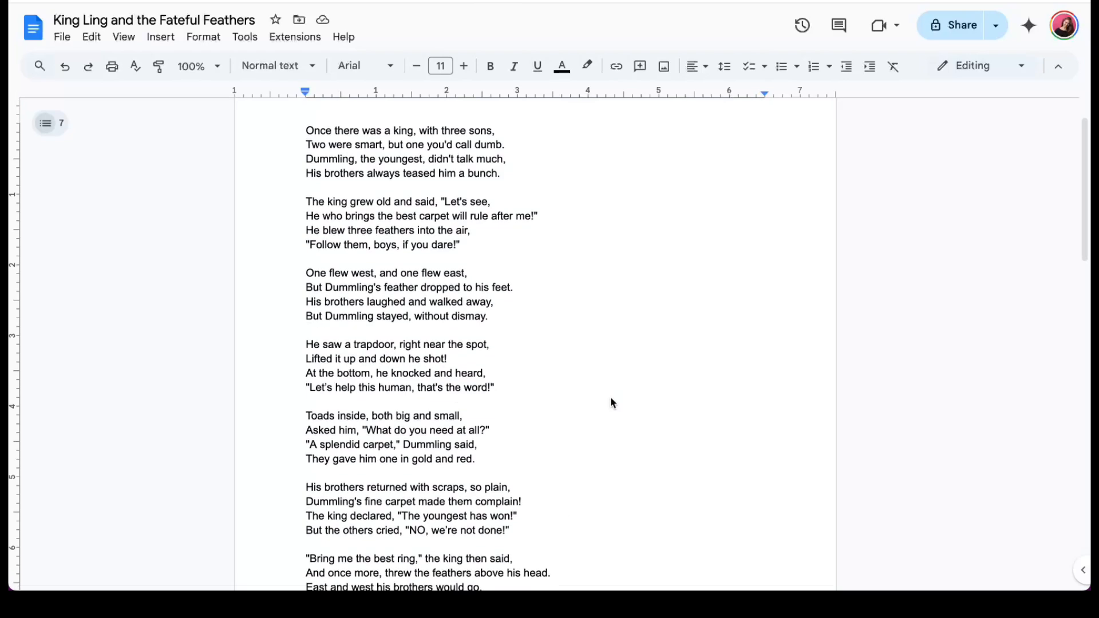
pyautogui.scroll(-4, 611, 402)
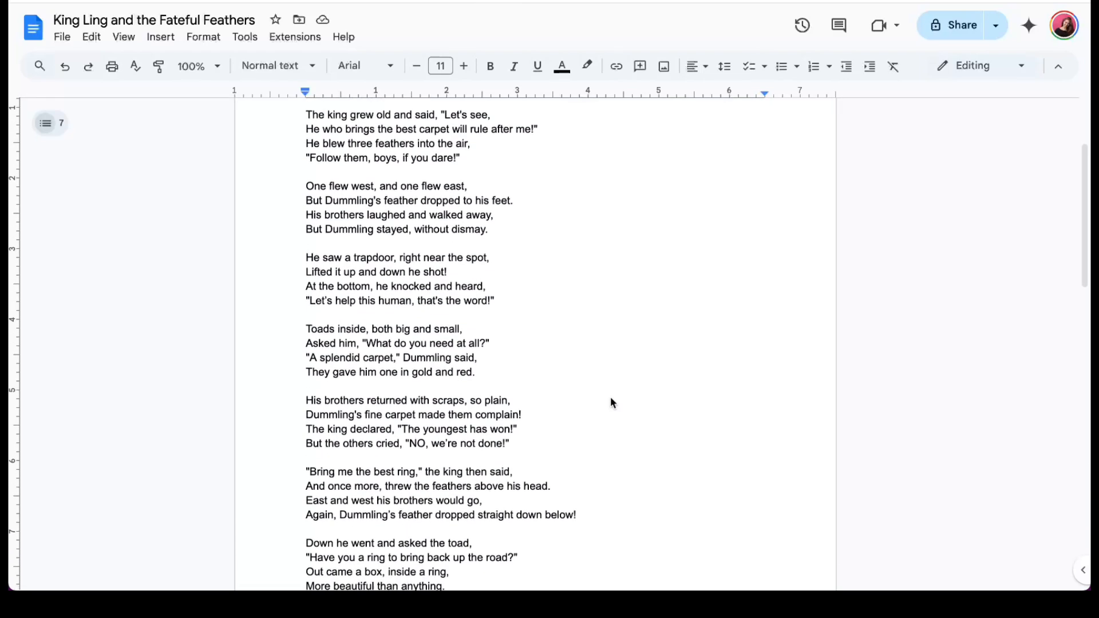
pyautogui.scroll(-5, 612, 402)
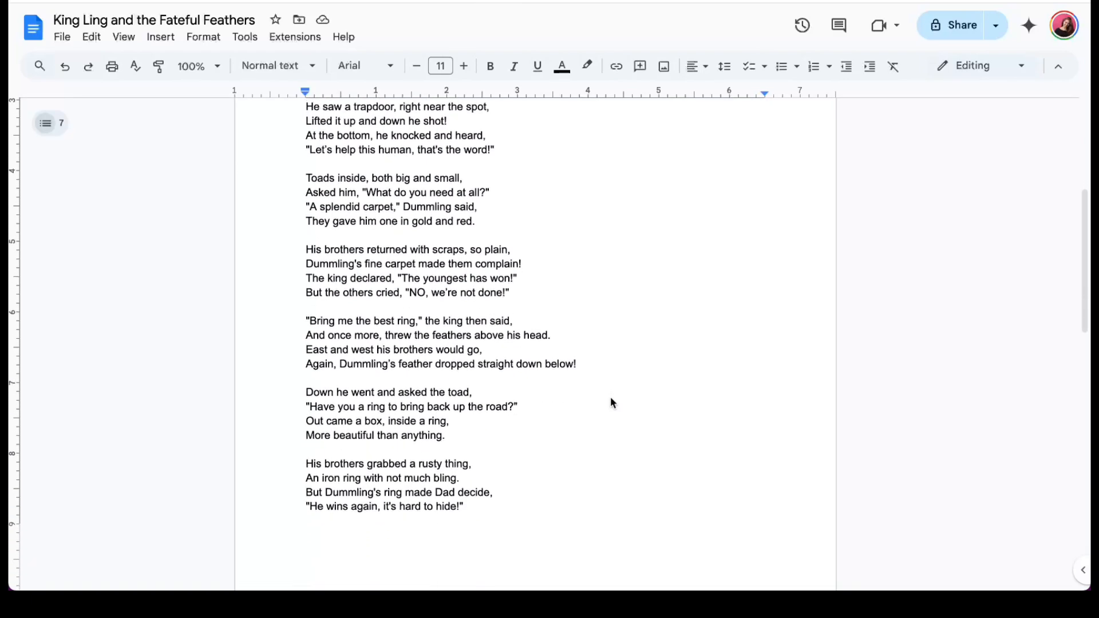
pyautogui.scroll(-5, 612, 403)
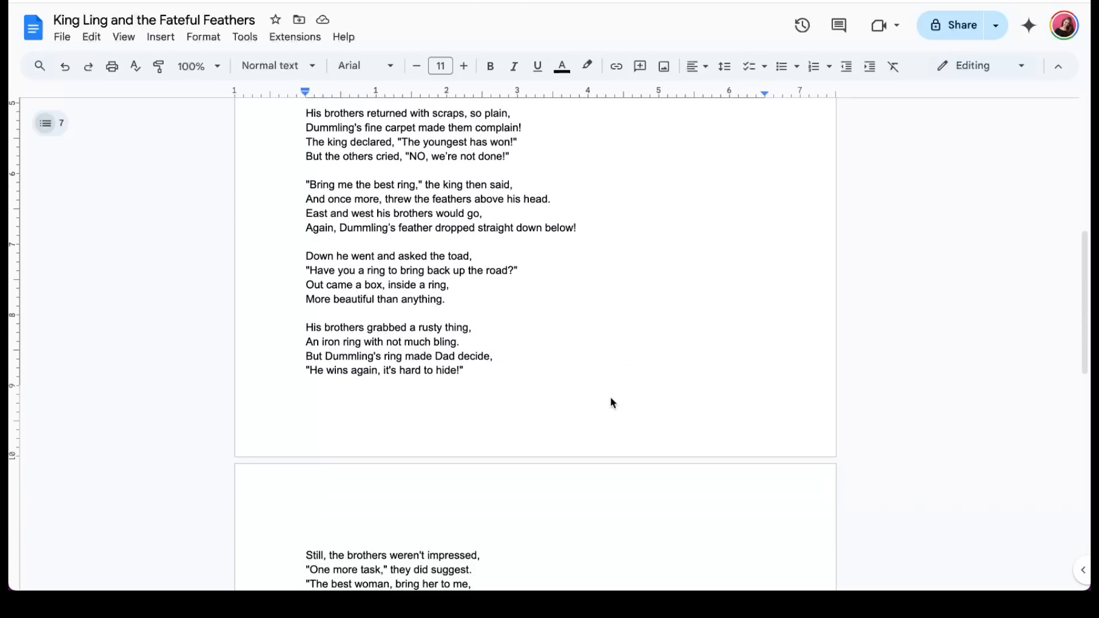
pyautogui.scroll(-6, 611, 402)
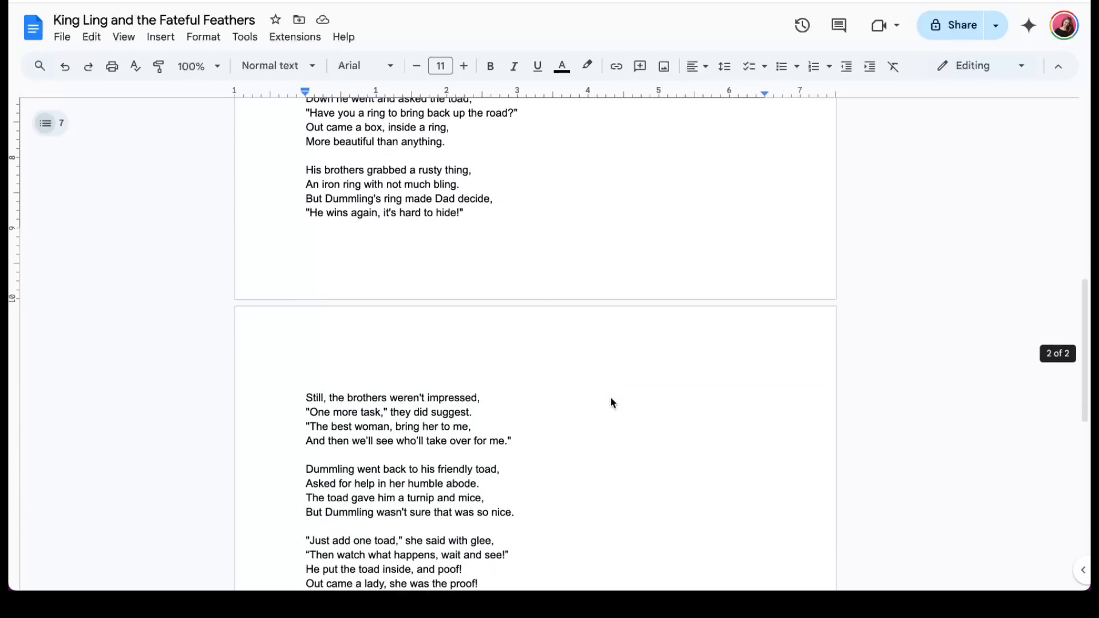
pyautogui.scroll(-5, 611, 402)
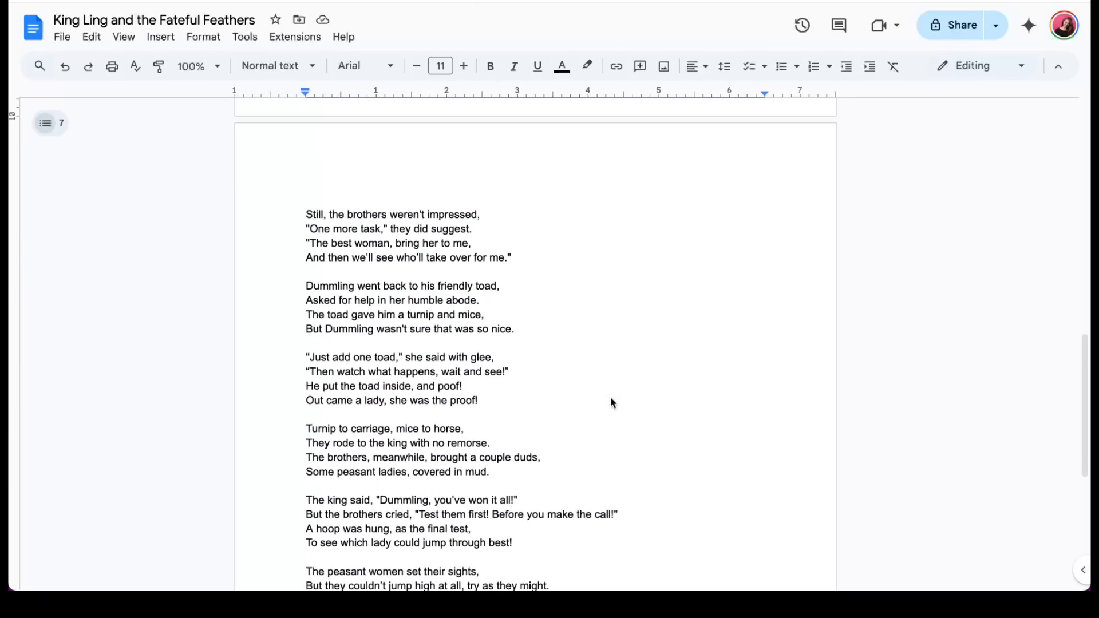
pyautogui.scroll(-6, 610, 402)
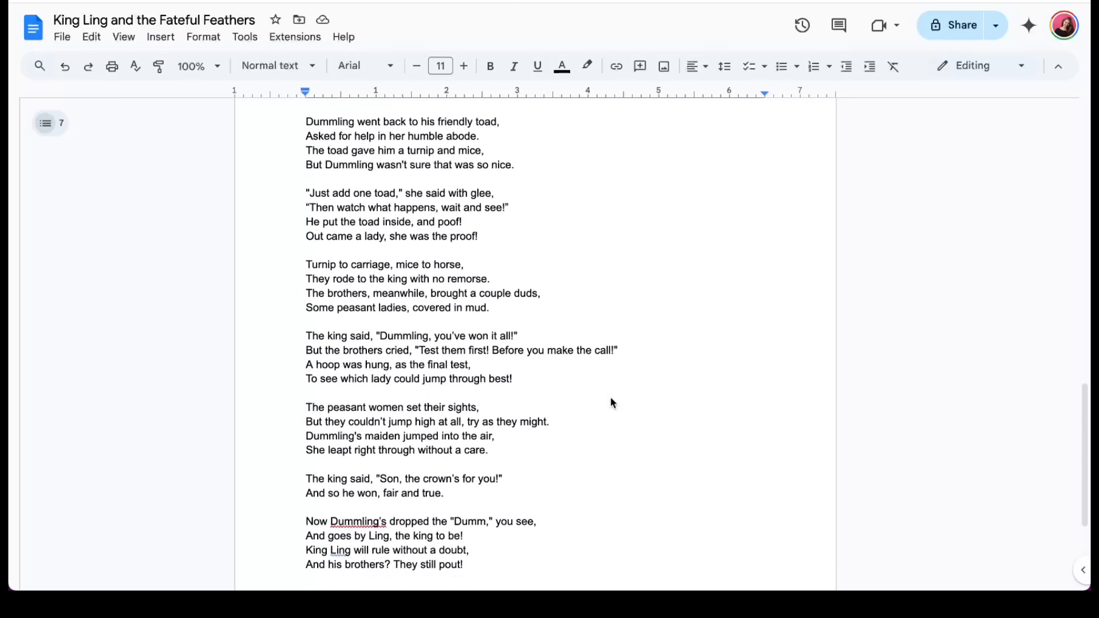
pyautogui.scroll(-6, 611, 401)
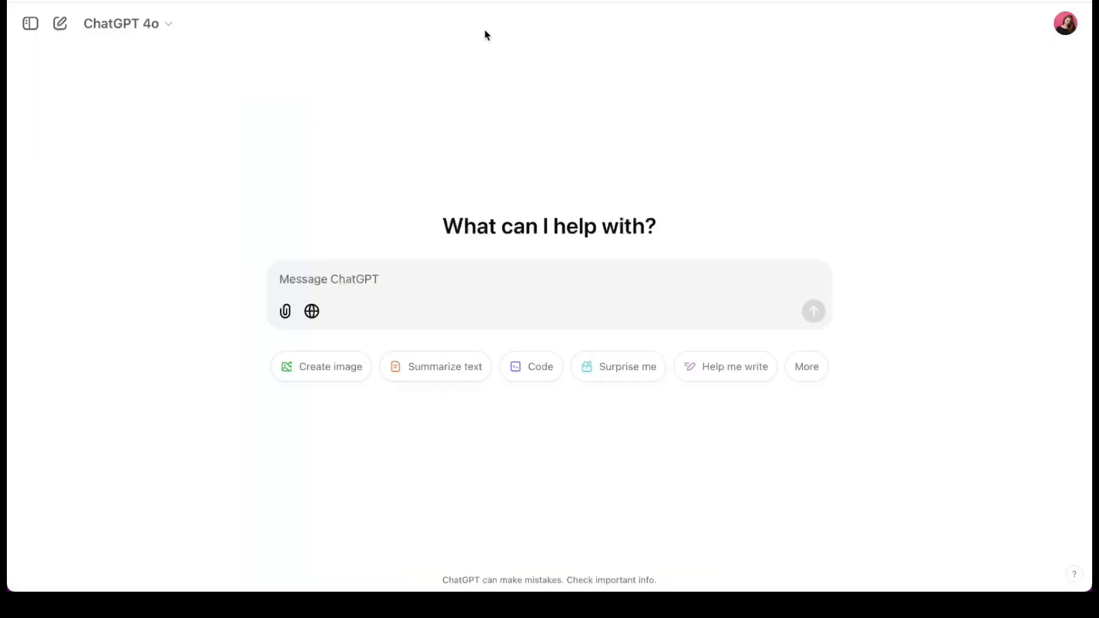
# In a new ChatGPT chat, search Google Drive for "dummling" and attach the King Ling and the Fateful Feathers document
pyautogui.click(285, 311)
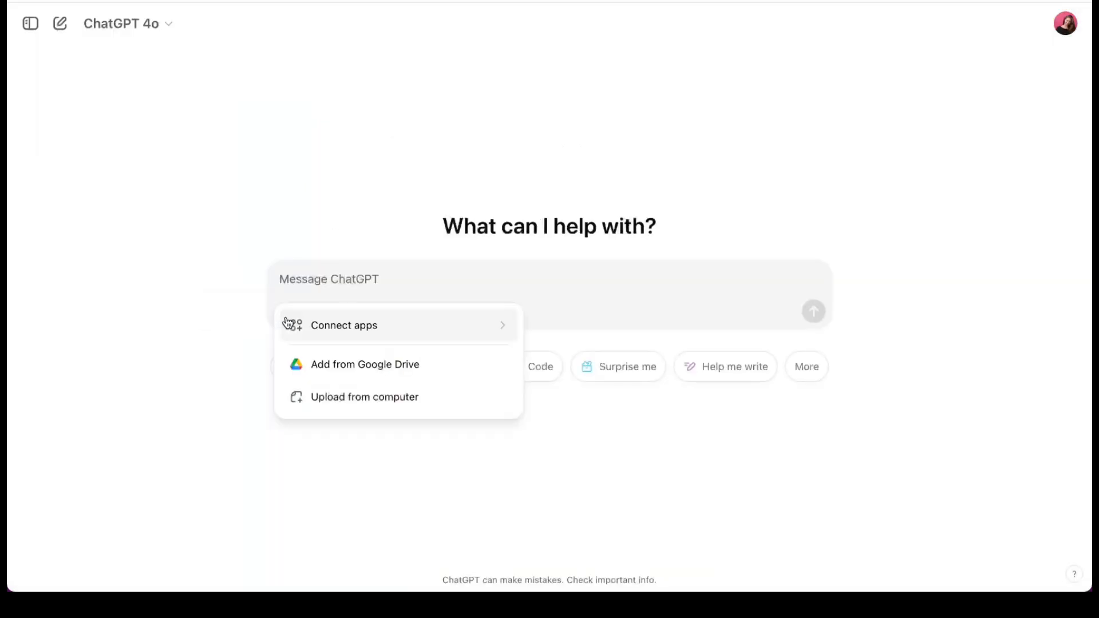
pyautogui.click(306, 364)
pyautogui.click(336, 160)
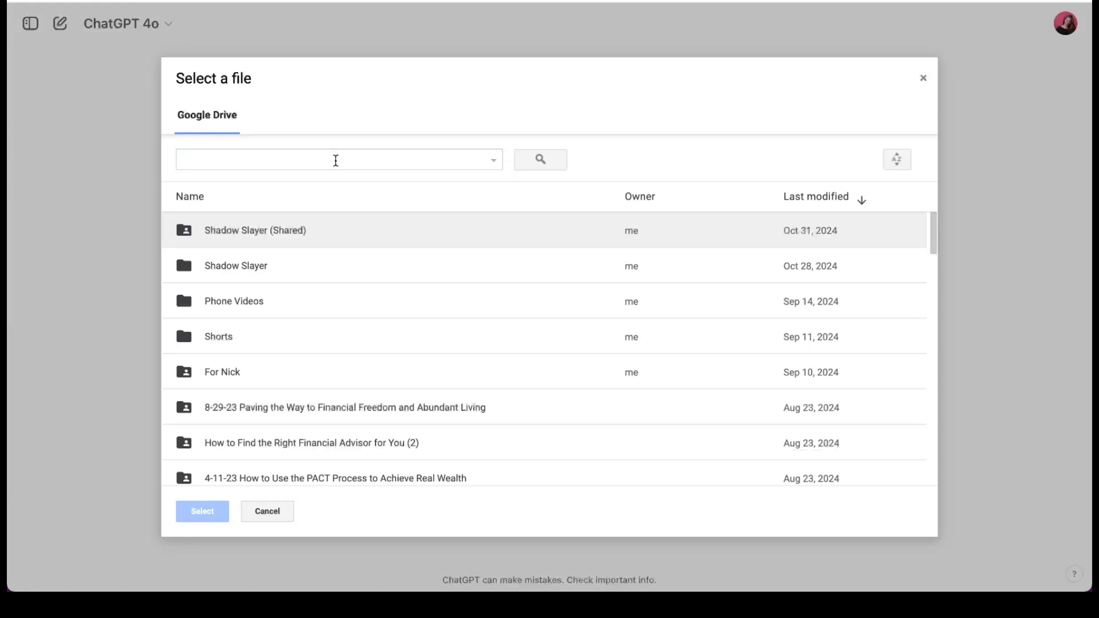
pyautogui.write('dumling')
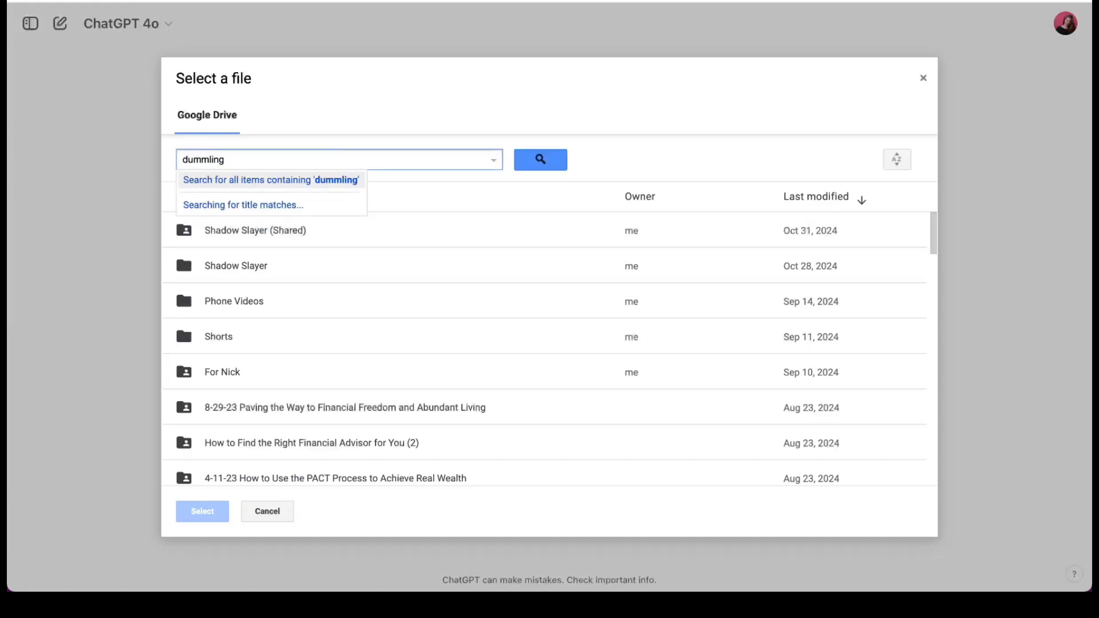
pyautogui.press('Return')
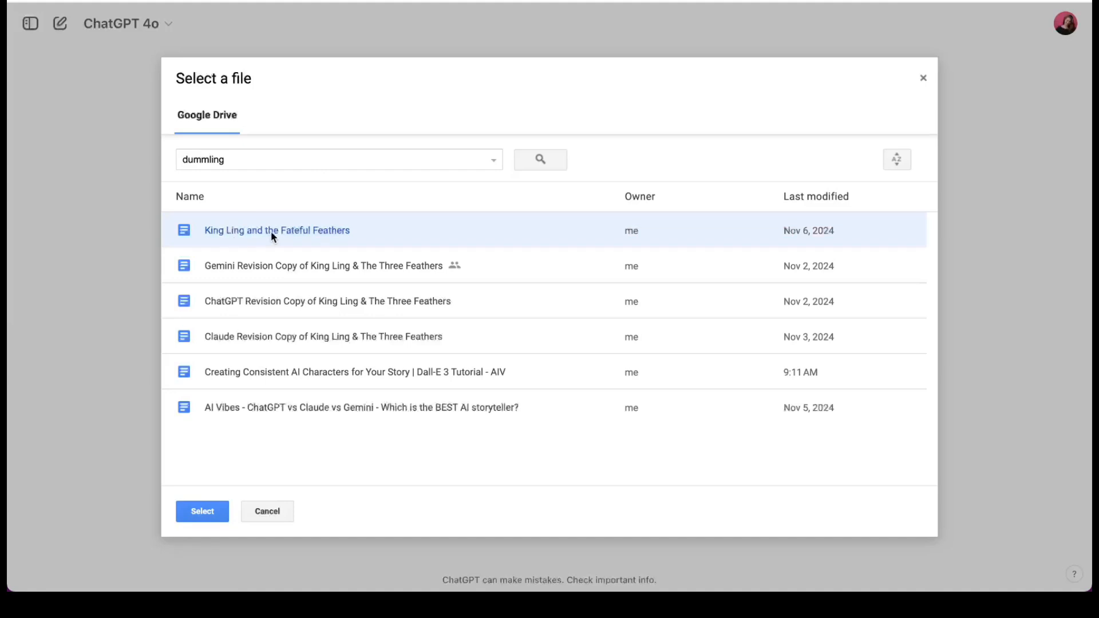
pyautogui.doubleClick(271, 232)
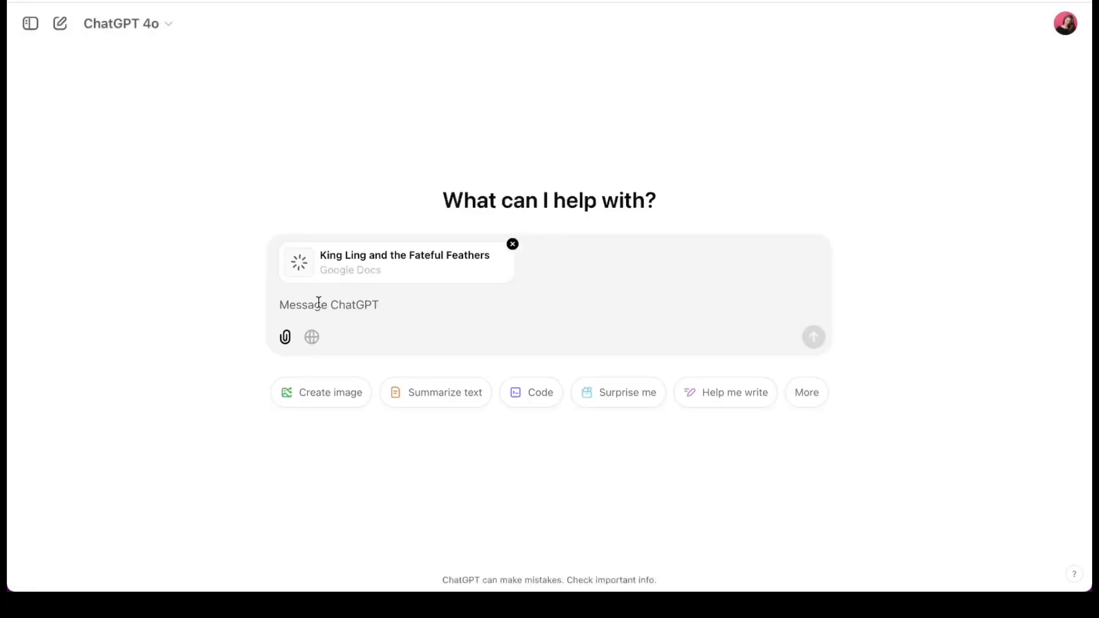
# Send the character description prompt, naming Dummling, Brother 1, Brother 2, and Dummling's father (the current King) as the subjects
pyautogui.write('For the story you just wrote please generate detailed descriptions of each character including age, hair color, length, and style, eye color, skin color, clothing, and any outstanding physical characteristics. If there are any recurring subjects or settings in the story, please describe these in detail as well.  For this story let’s generate descriptions for NAME CHARACTERS, SUBJECTS, AND SETTINGS HERE.')
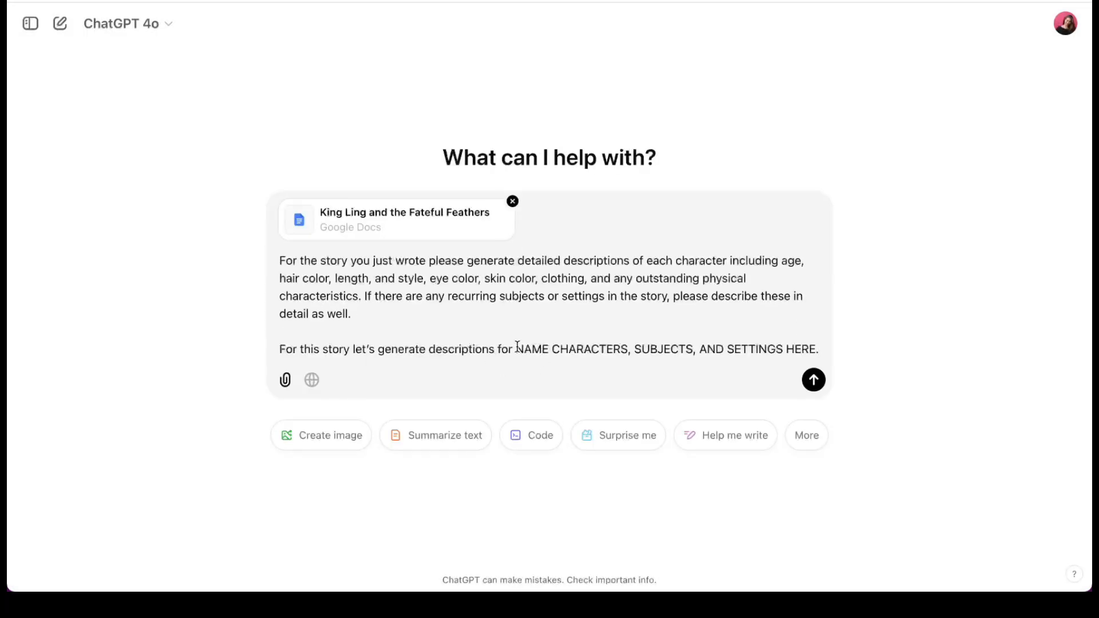
pyautogui.moveTo(517, 347); pyautogui.dragTo(812, 347)
pyautogui.write('Dummling')
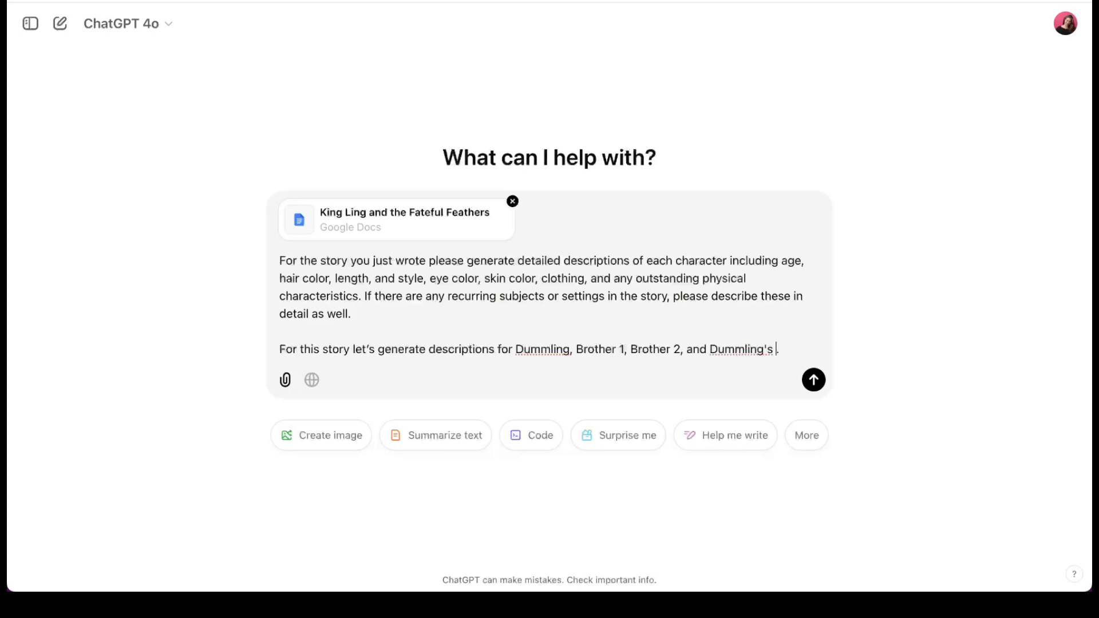
pyautogui.write('(the current King')
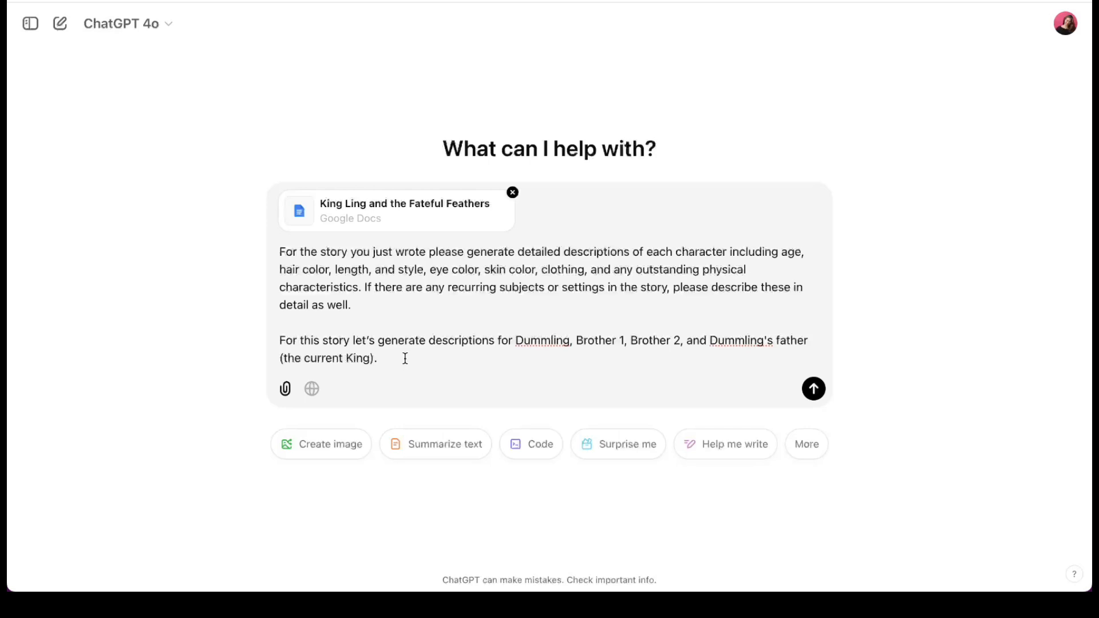
pyautogui.click(821, 391)
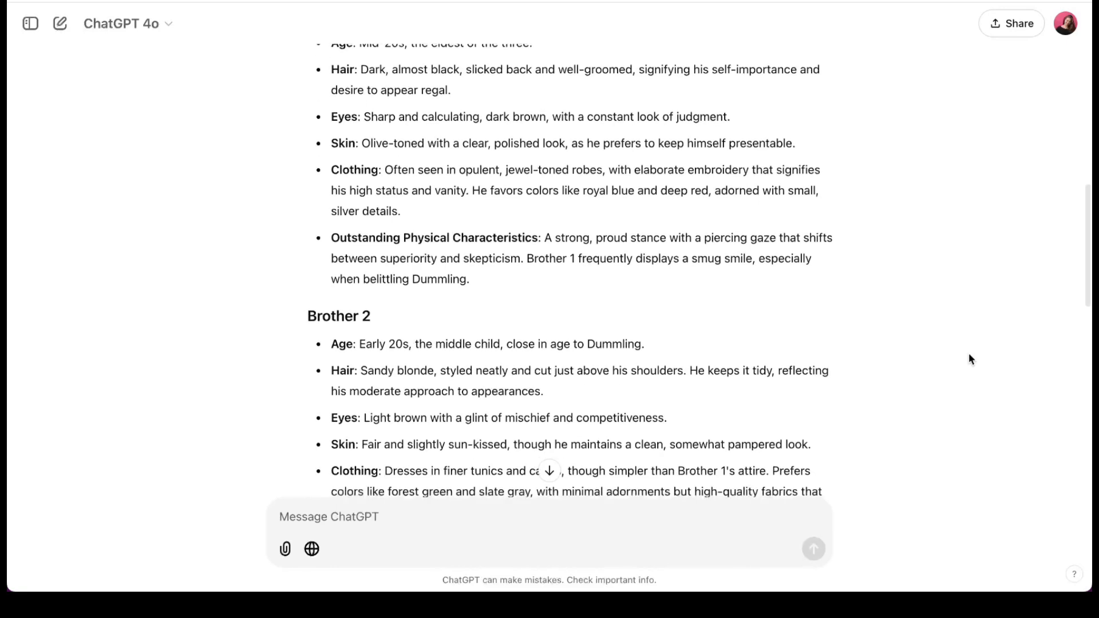
# Read through the generated descriptions of the brothers, the King, and the recurring settings and subjects
pyautogui.scroll(-2, 970, 354)
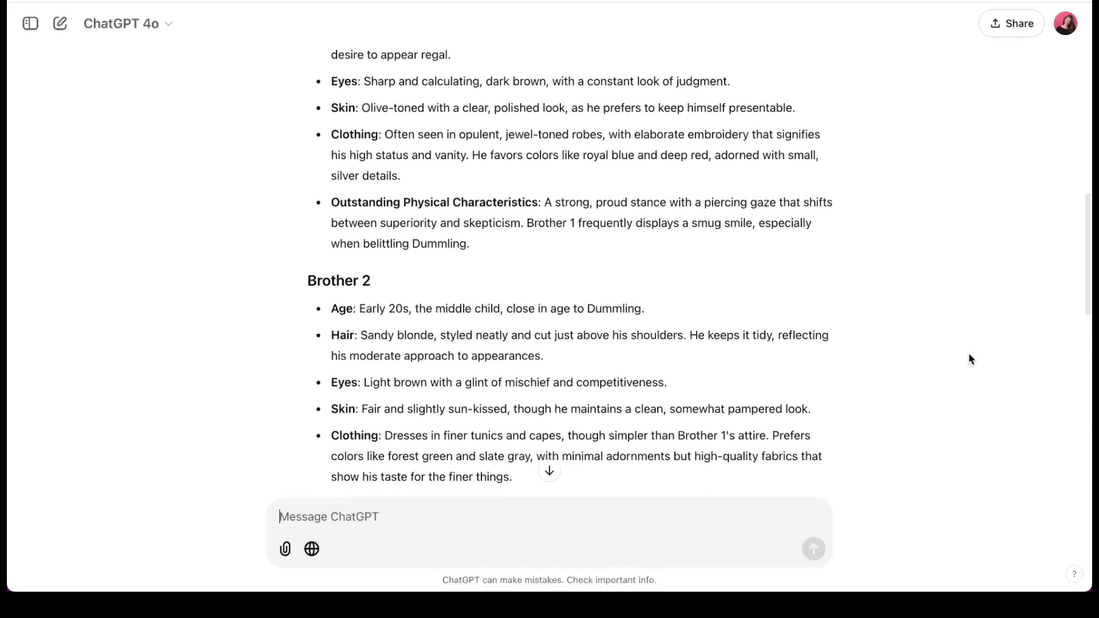
pyautogui.scroll(-8, 969, 355)
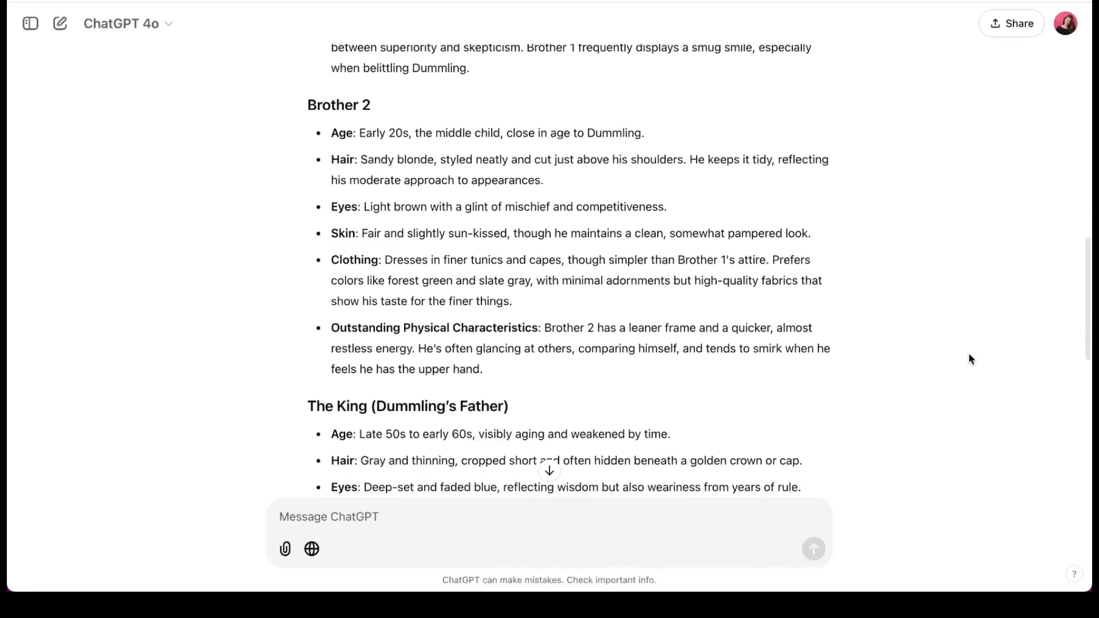
pyautogui.scroll(-3, 969, 354)
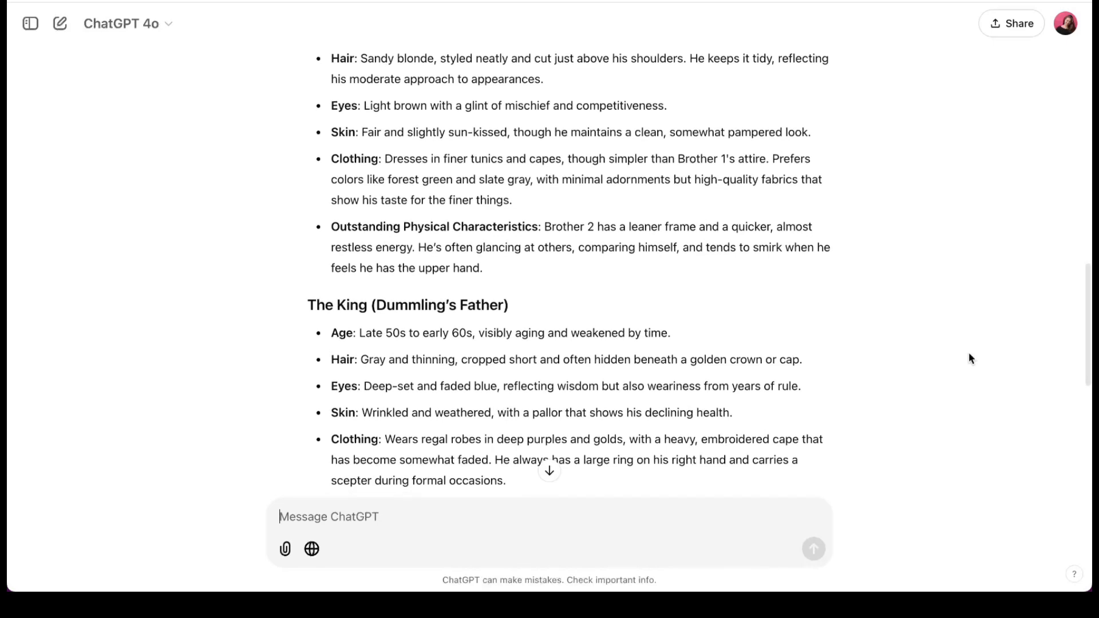
pyautogui.scroll(-1, 968, 352)
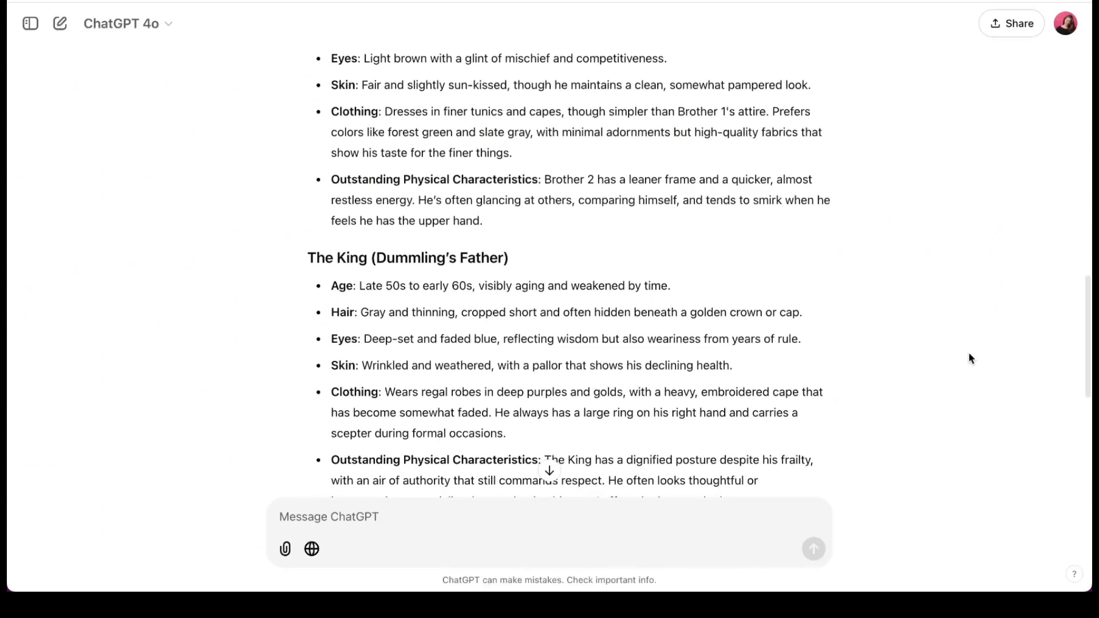
pyautogui.scroll(-5, 969, 358)
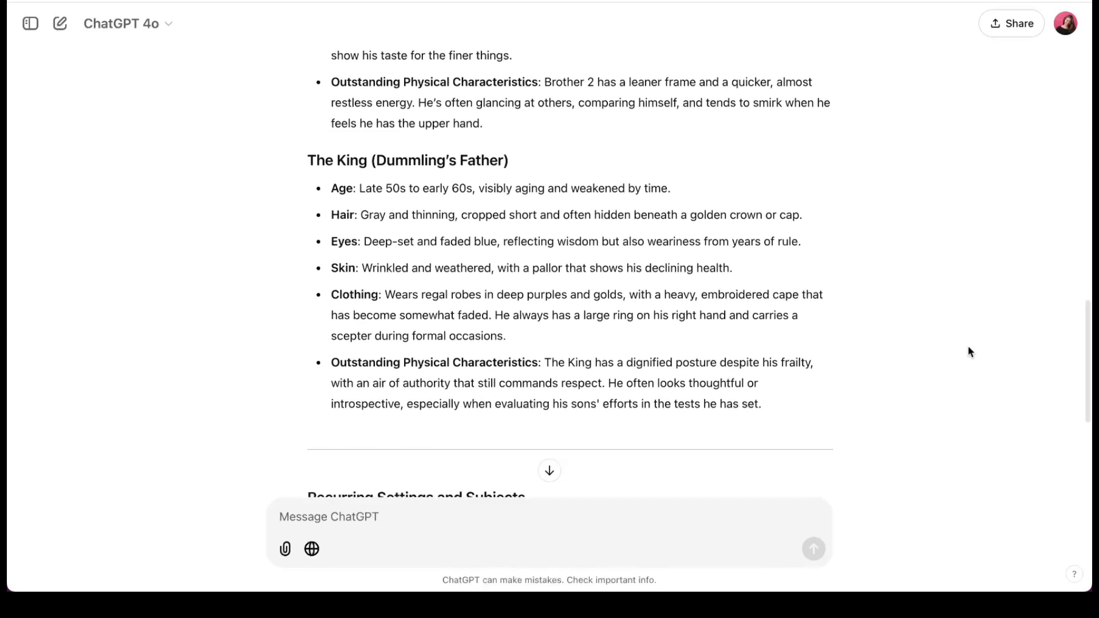
pyautogui.scroll(-3, 969, 352)
pyautogui.scroll(-4, 969, 352)
pyautogui.scroll(-1, 969, 352)
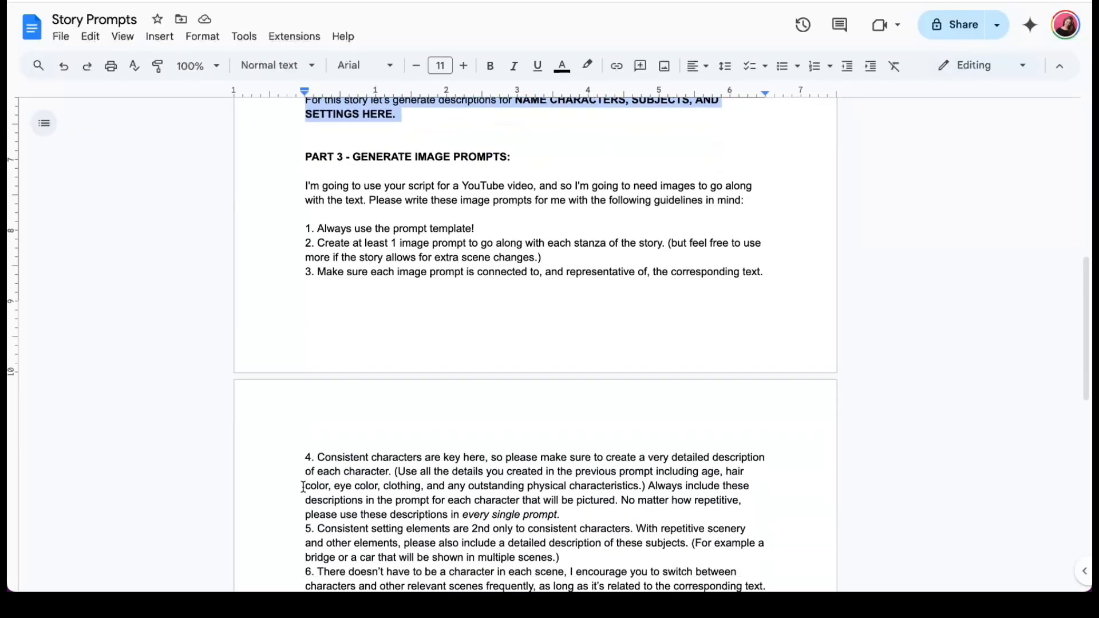
# Copy the Part 3 image prompt instructions from the Story Prompts document in Google Docs and send them in the ChatGPT conversation
pyautogui.scroll(-1, 297, 159)
pyautogui.moveTo(299, 146); pyautogui.dragTo(704, 589)
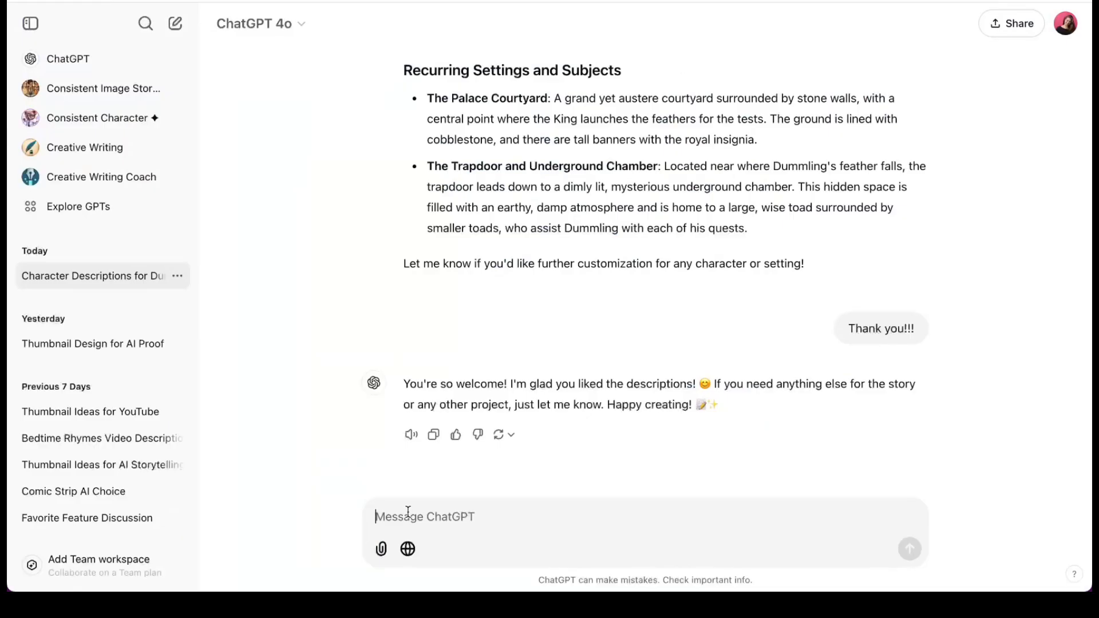
pyautogui.hotkey('ctrl', 'v')
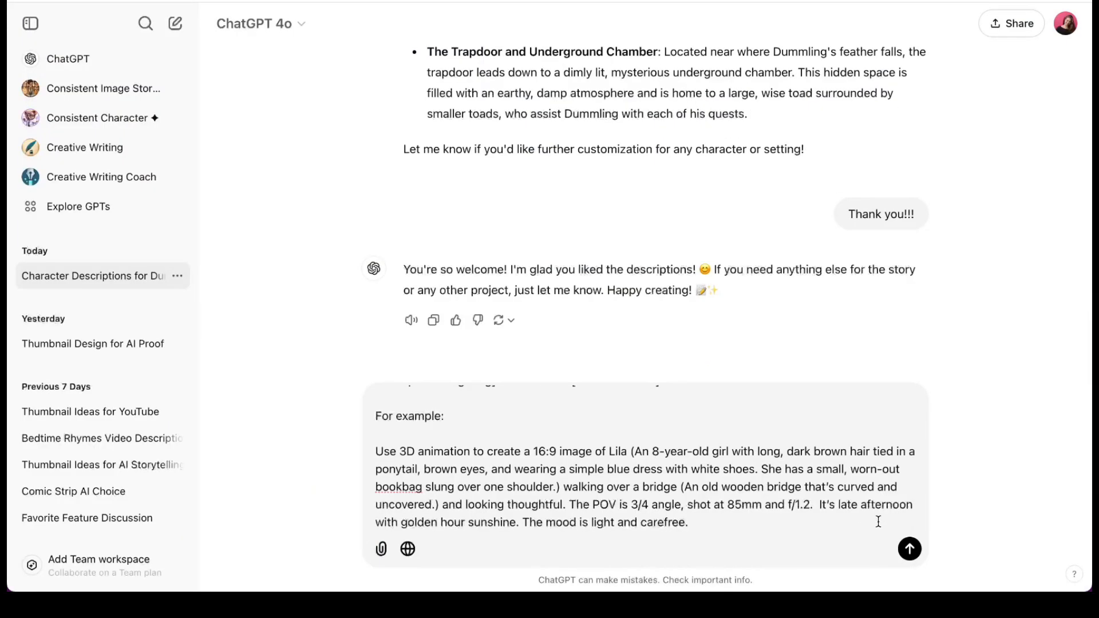
pyautogui.click(910, 550)
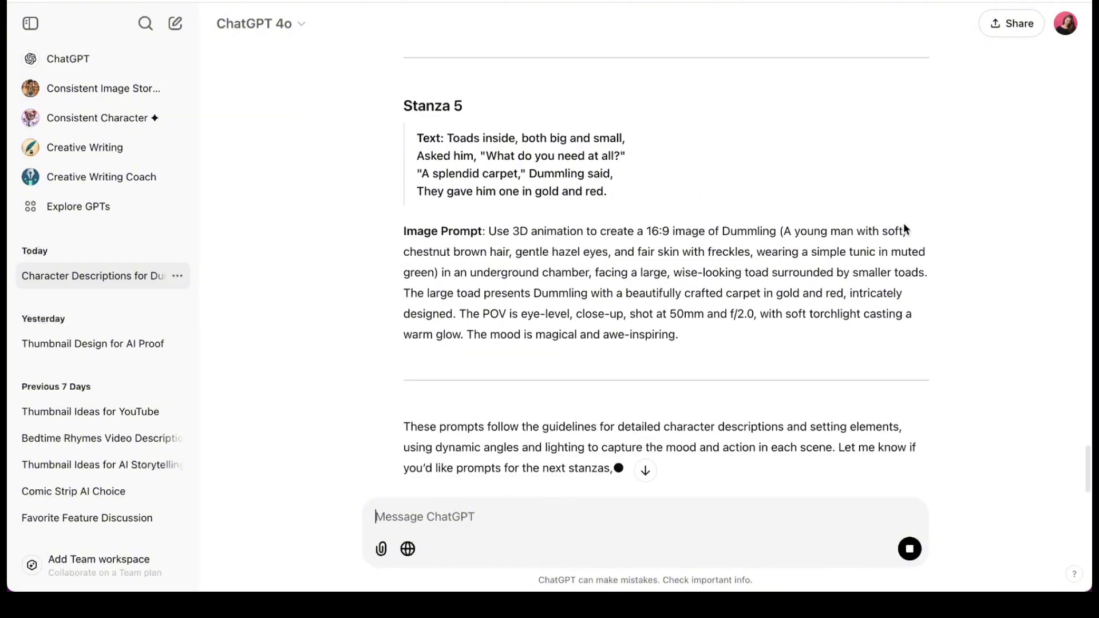
# Check the closing offer under the Stanza 5 prompt and reply "Yes, please continue on with the next few stanzas' image prompts!"
pyautogui.moveTo(838, 384); pyautogui.dragTo(844, 416)
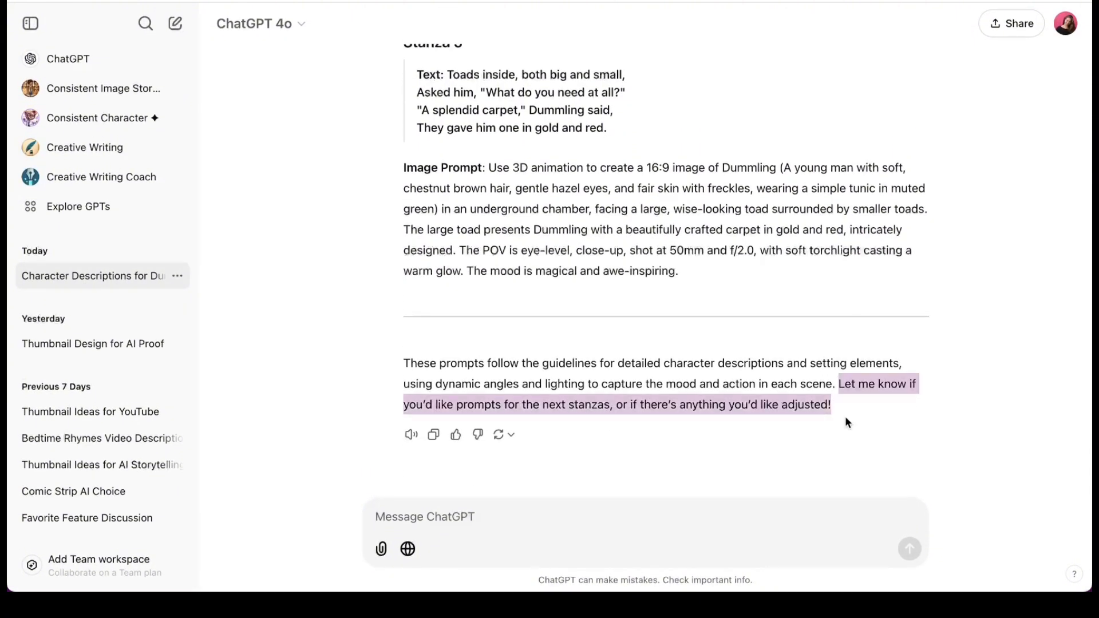
pyautogui.scroll(1, 846, 423)
pyautogui.click(481, 518)
pyautogui.write('Yes, please continue on with the next few')
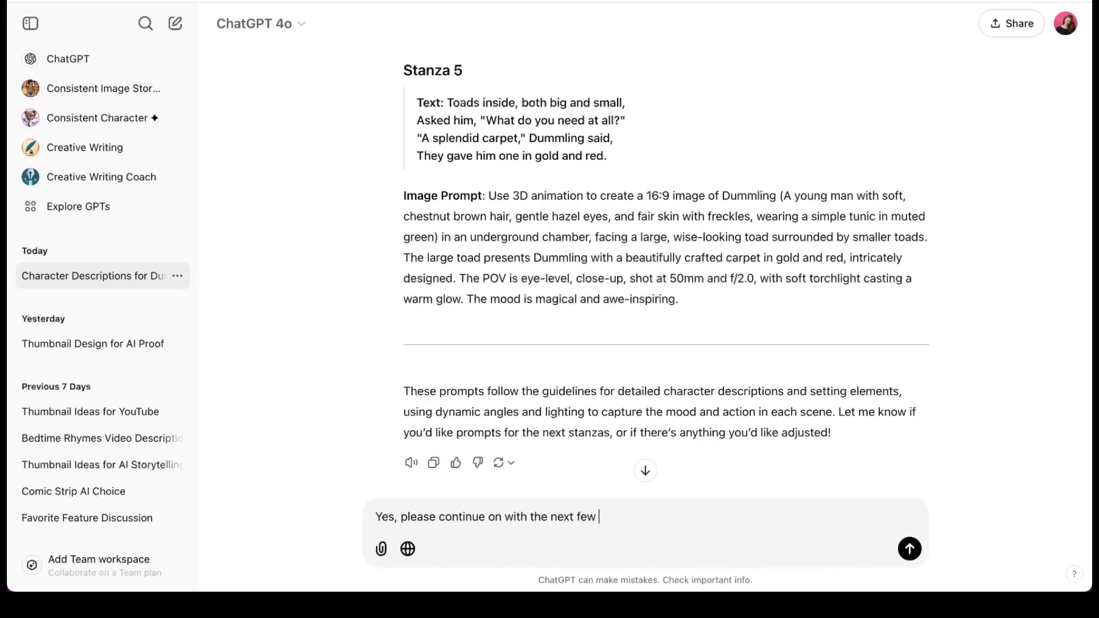
pyautogui.write(" stanzas' image prompts!")
pyautogui.press('Return')
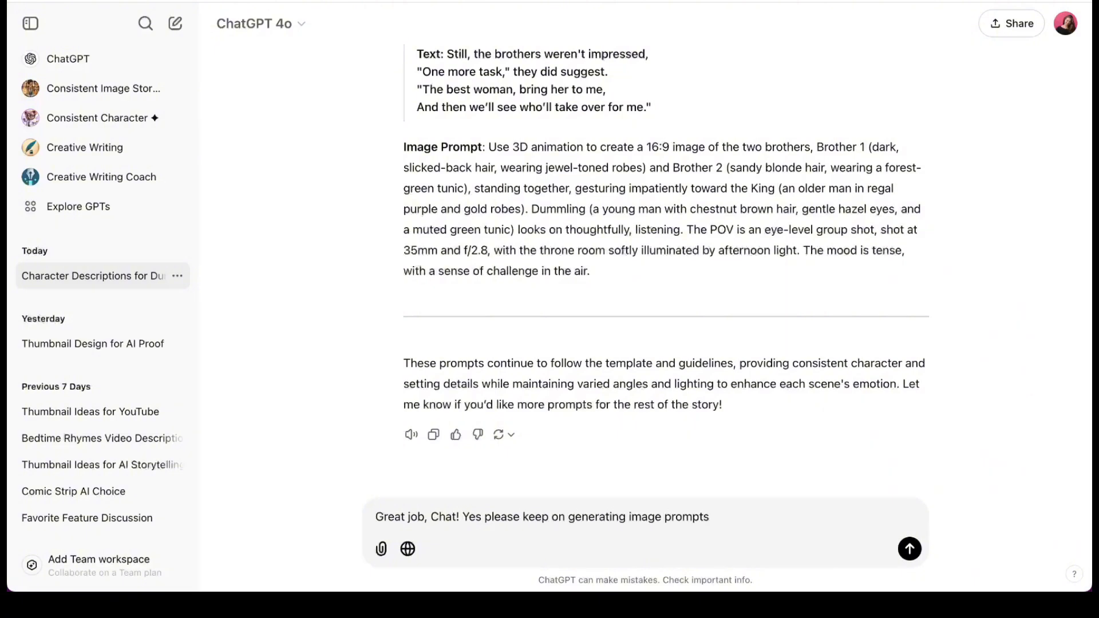
# Ask ChatGPT to keep on generating image prompts, and request one more image for the final two lines
pyautogui.write('!')
pyautogui.press('Return')
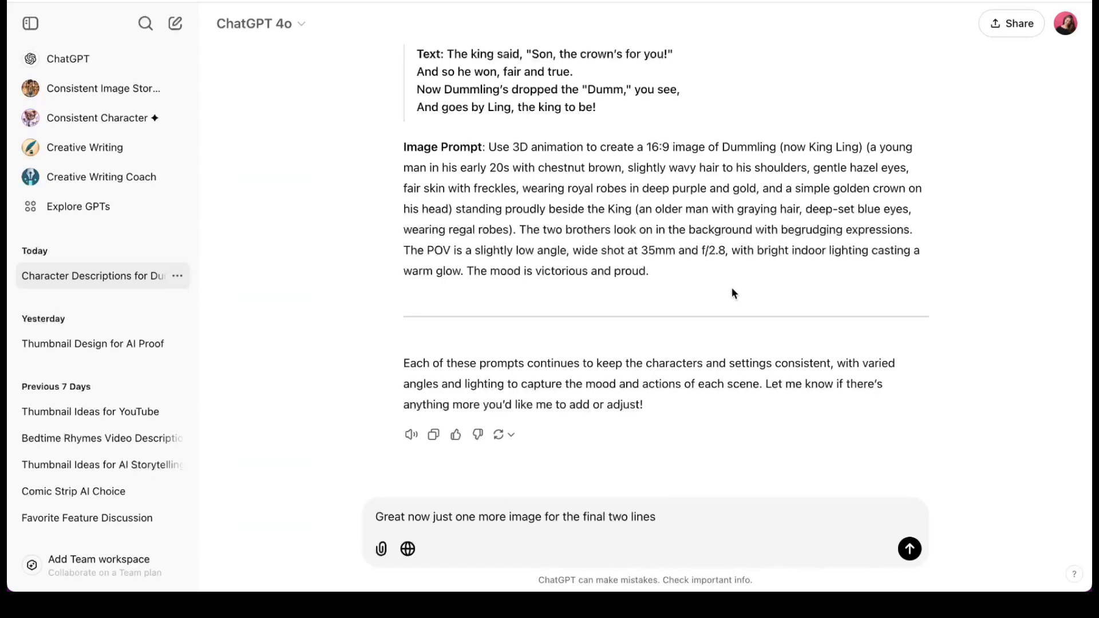
pyautogui.press('Return')
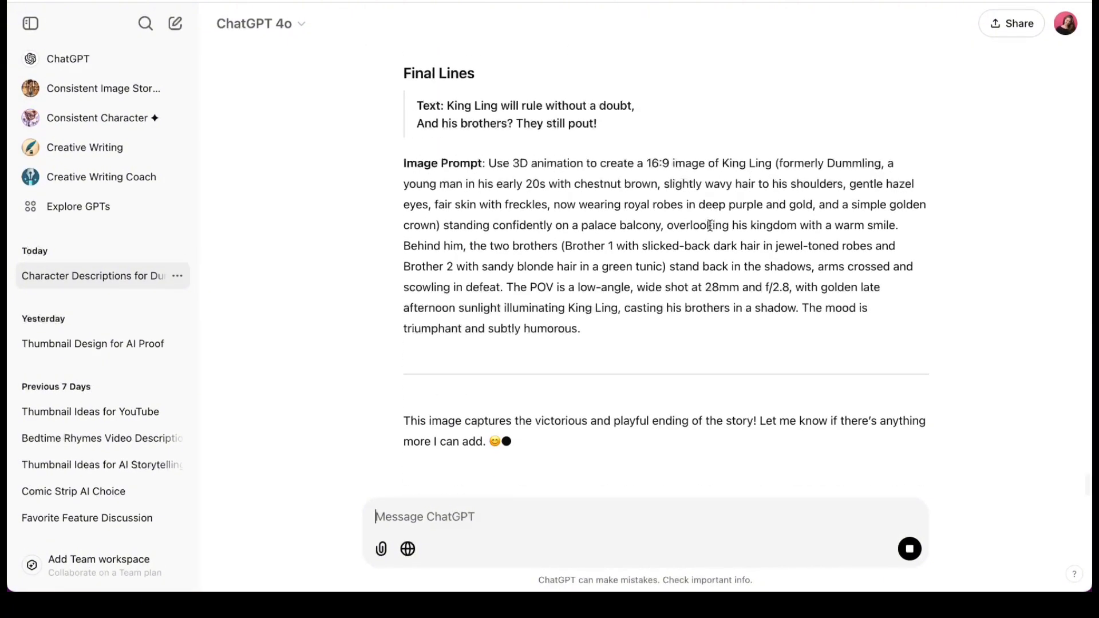
# Send the closing thank-you message "Perfect! Thanks so much Chat!" in the image prompt conversation
pyautogui.click(490, 517)
pyautogui.write('Perfect! Thanks so much Chat!')
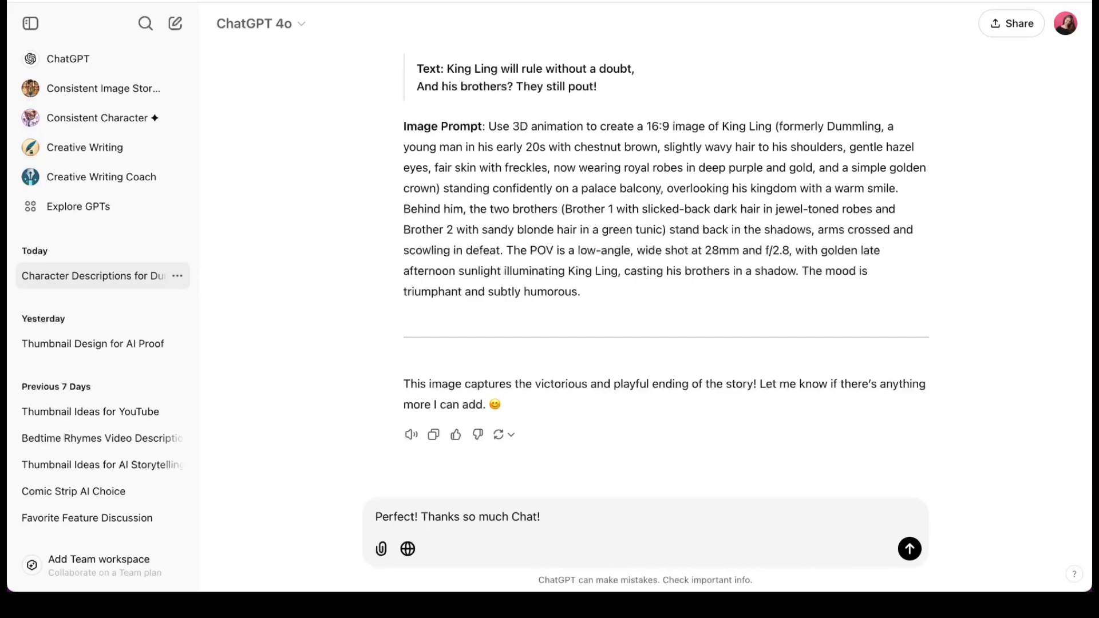
pyautogui.press('Return')
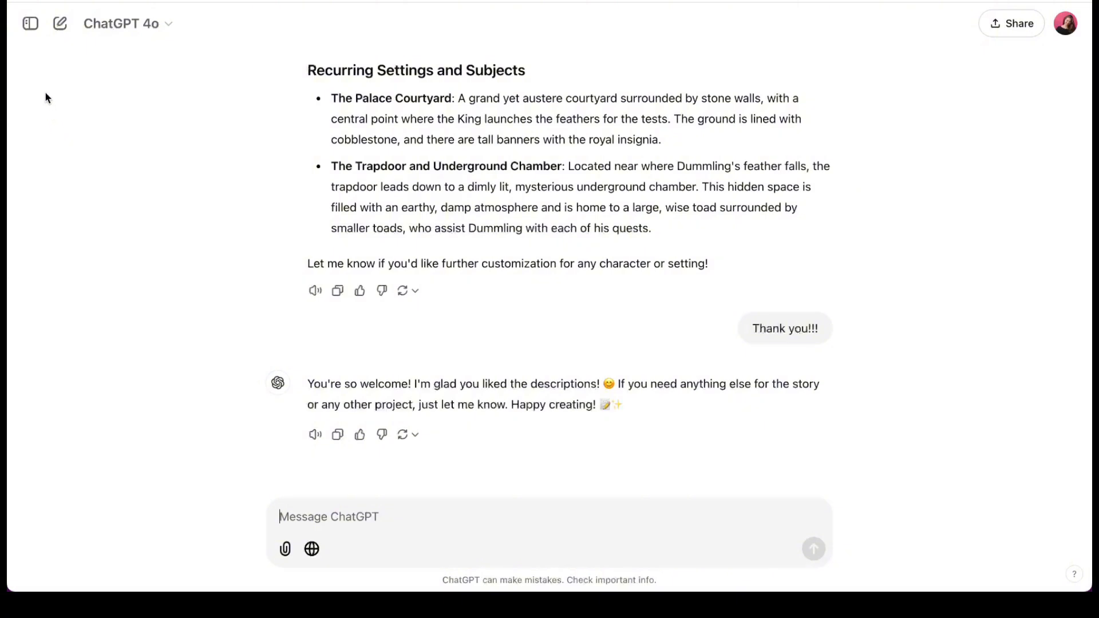
# Open the GPT directory and search it for "consistent characters"
pyautogui.click(31, 23)
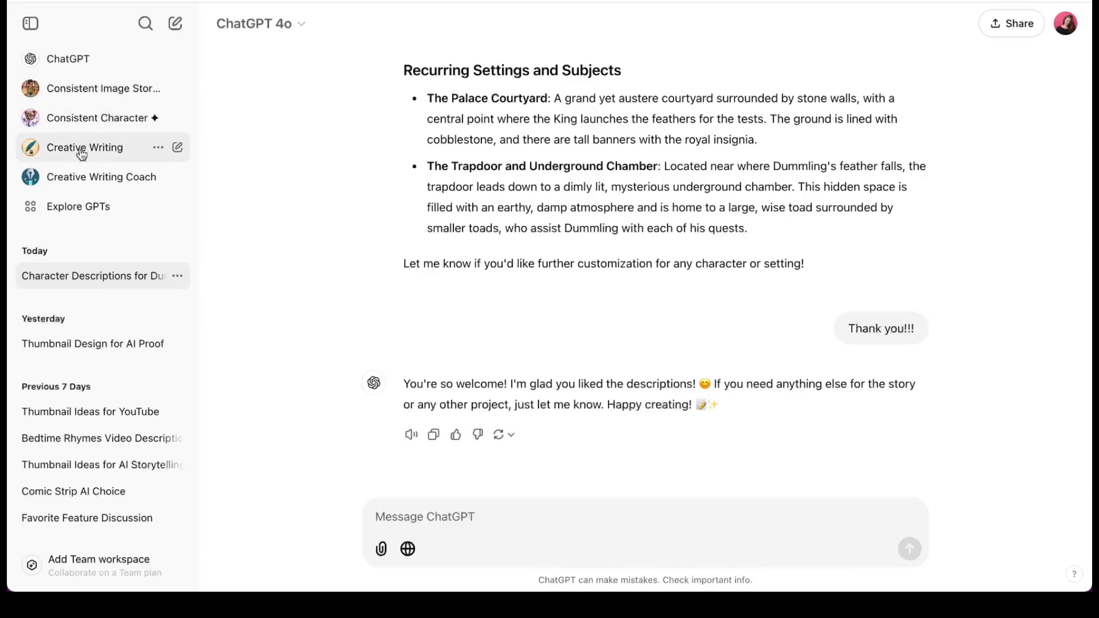
pyautogui.click(68, 212)
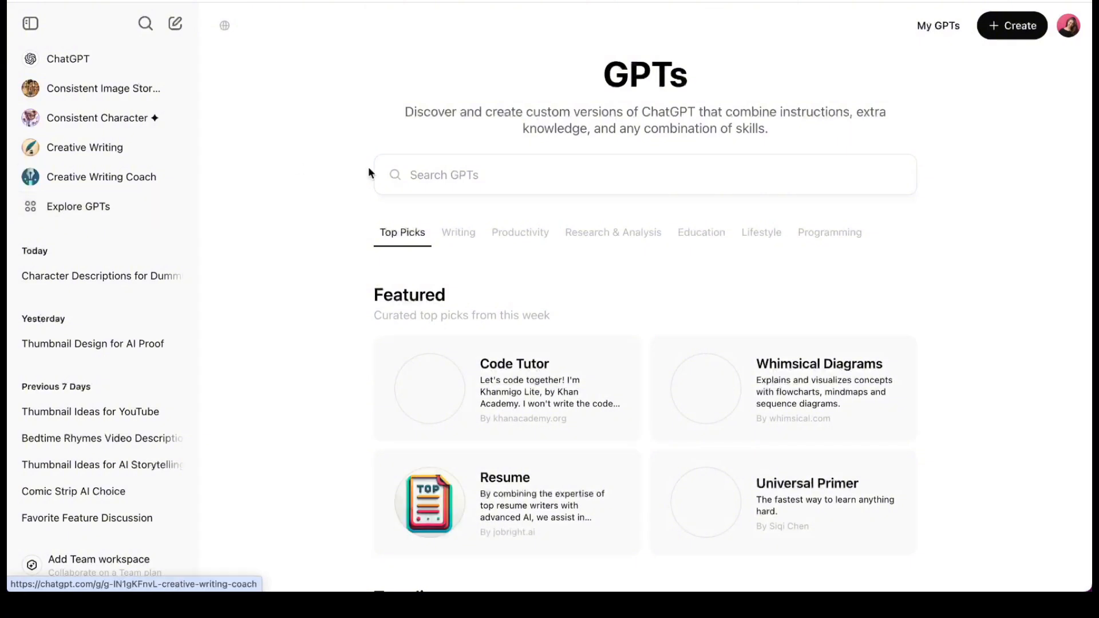
pyautogui.click(407, 175)
pyautogui.write('consistent characters')
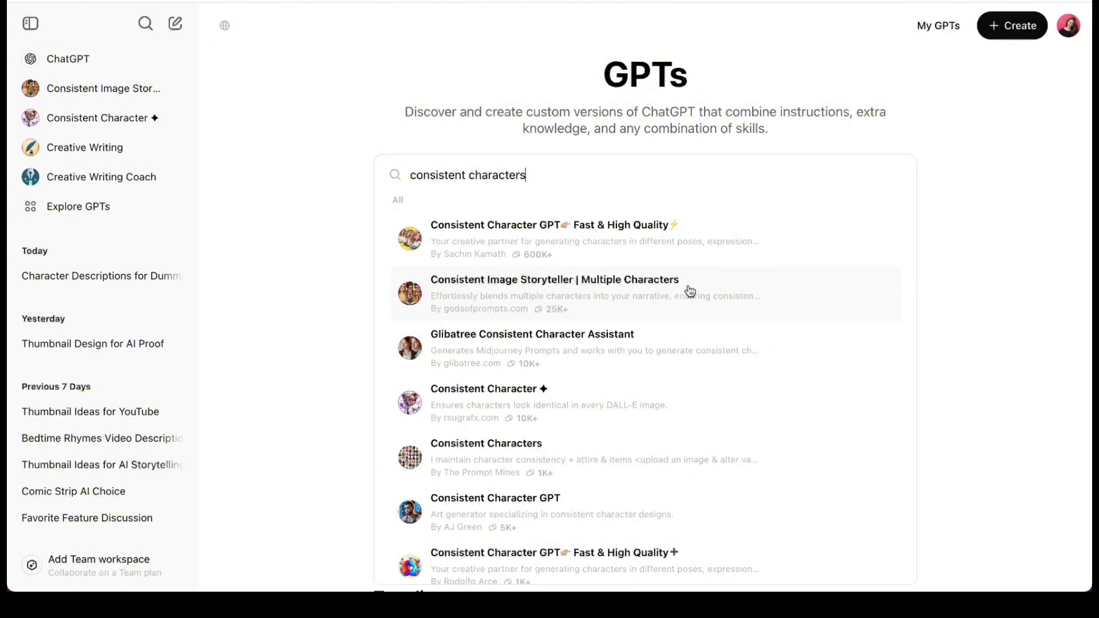
# Examine the details and sidebar options of Consistent Image Storyteller | Multiple Characters and Glibatree Consistent Character Assistant
pyautogui.click(689, 290)
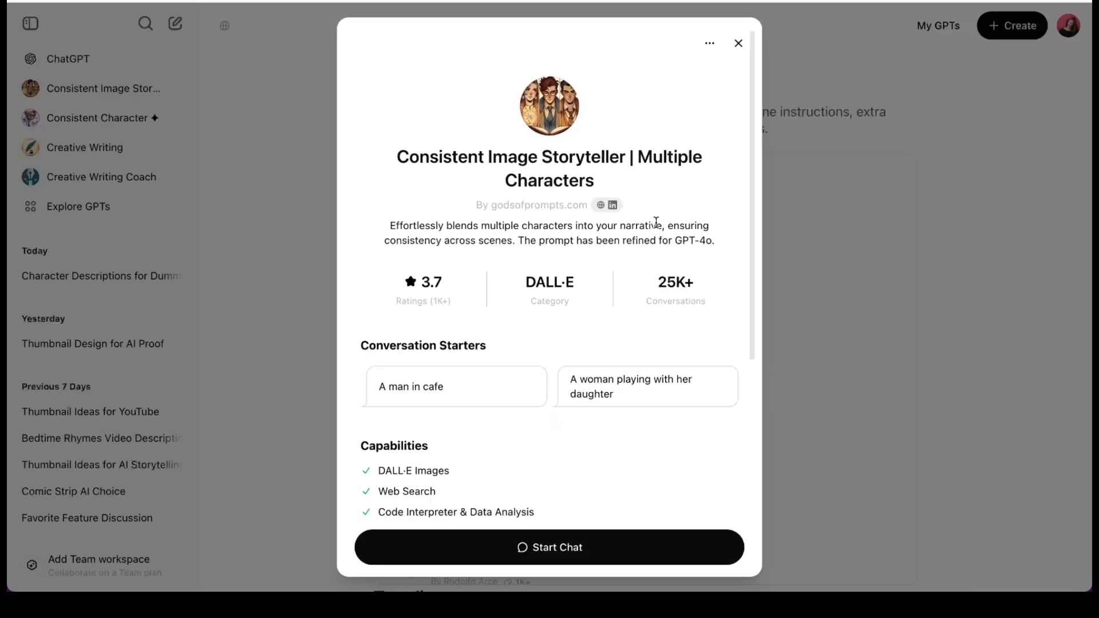
pyautogui.click(711, 49)
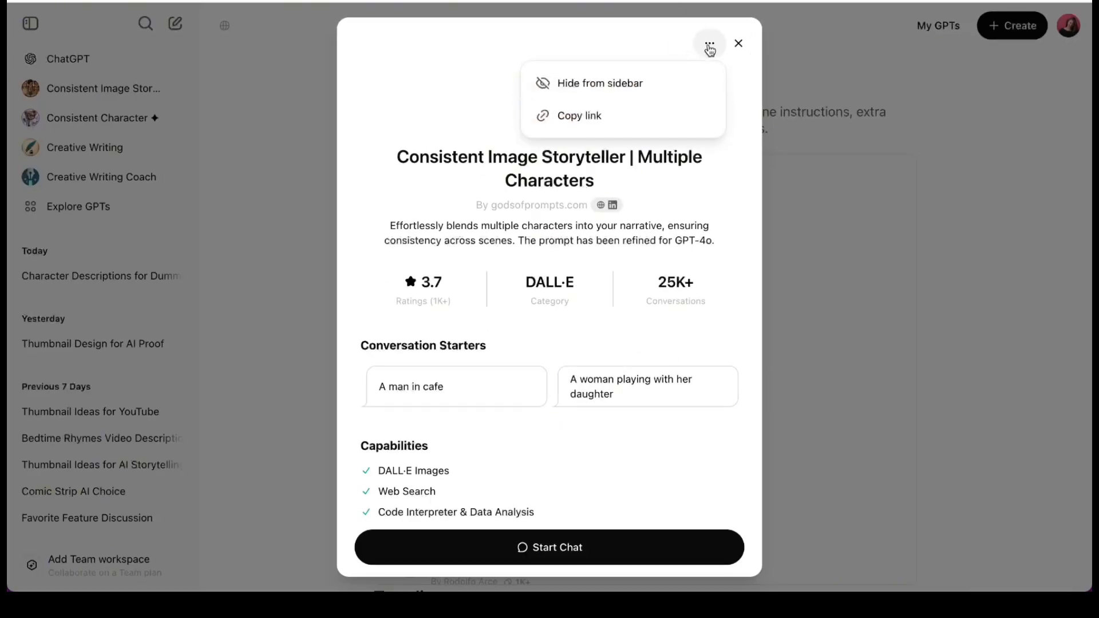
pyautogui.click(710, 44)
pyautogui.click(739, 43)
pyautogui.click(487, 339)
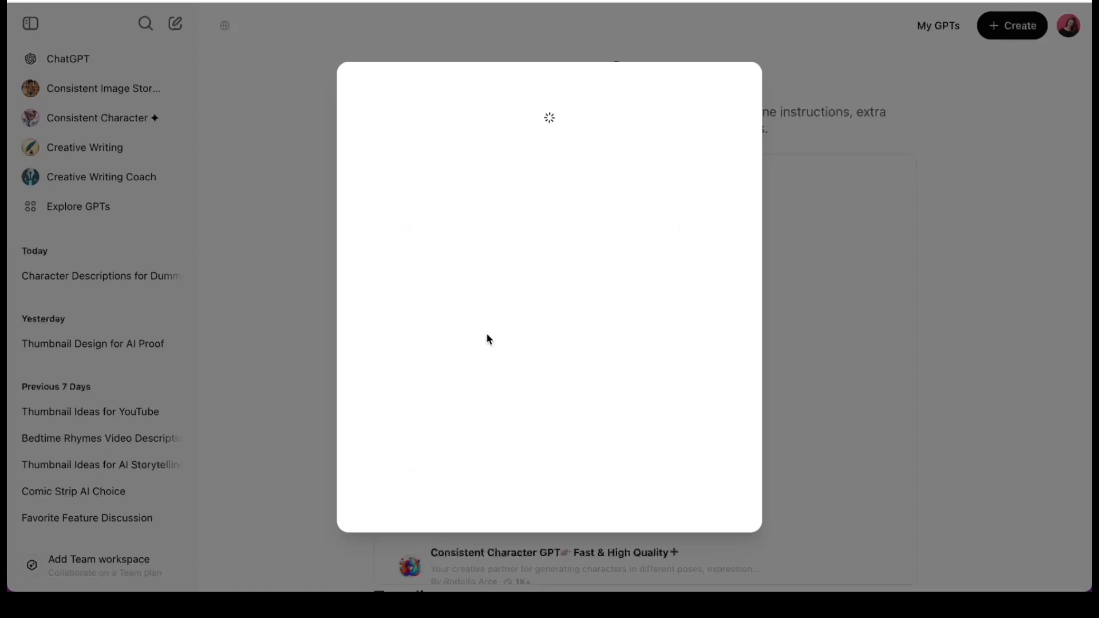
pyautogui.click(709, 45)
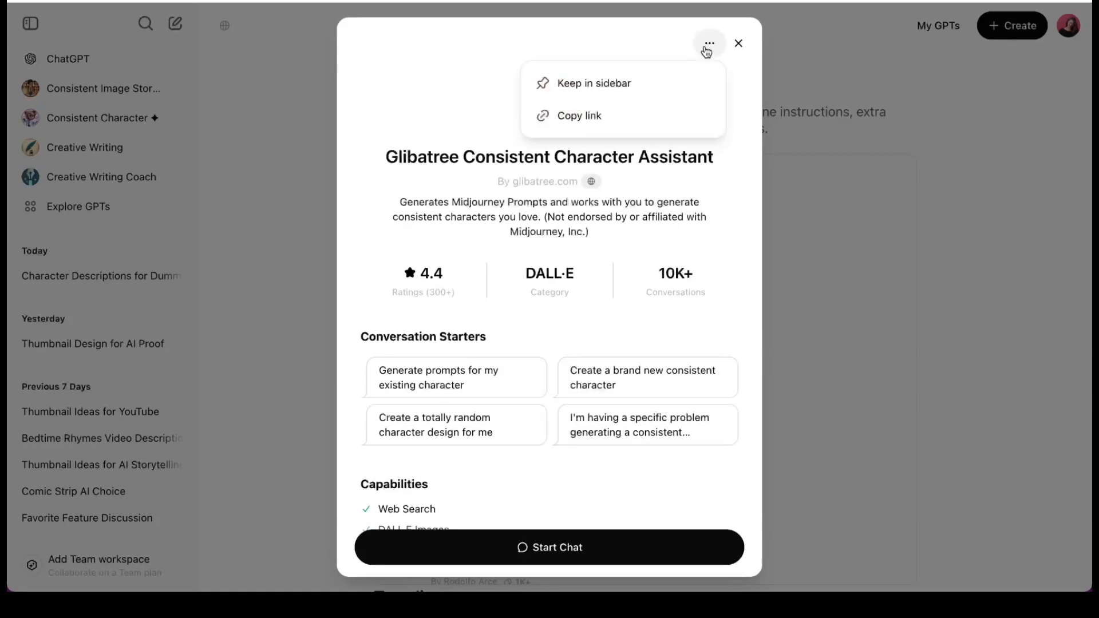
pyautogui.click(738, 43)
pyautogui.click(738, 44)
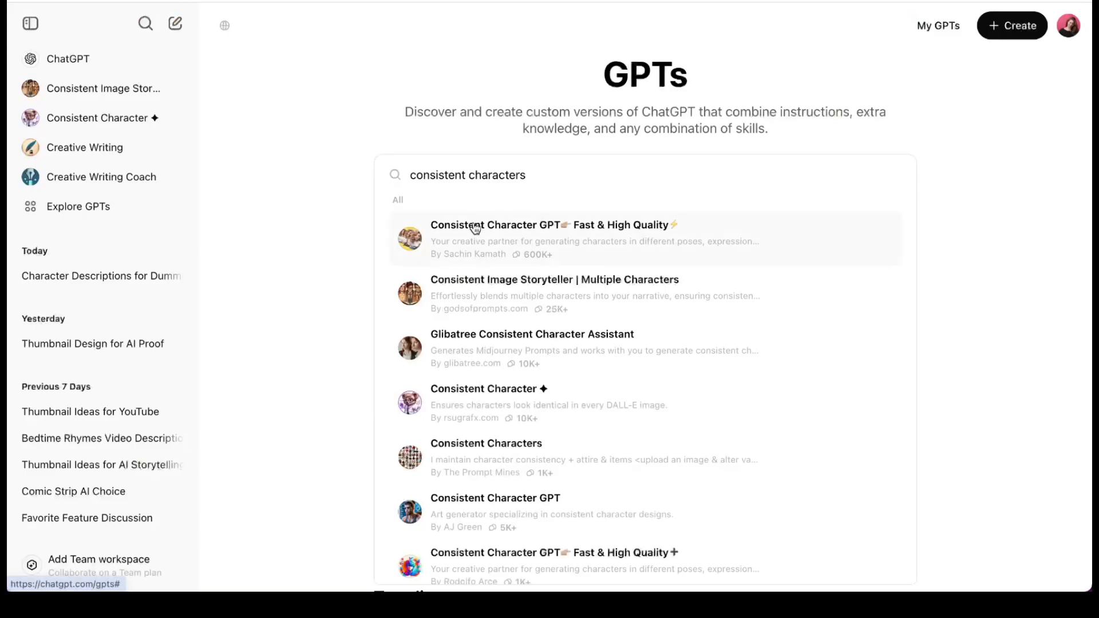
# Start a chat with Consistent Image Storyteller | Multiple Characters and paste in all the text from the Characters tab of the Google Docs story document
pyautogui.click(475, 284)
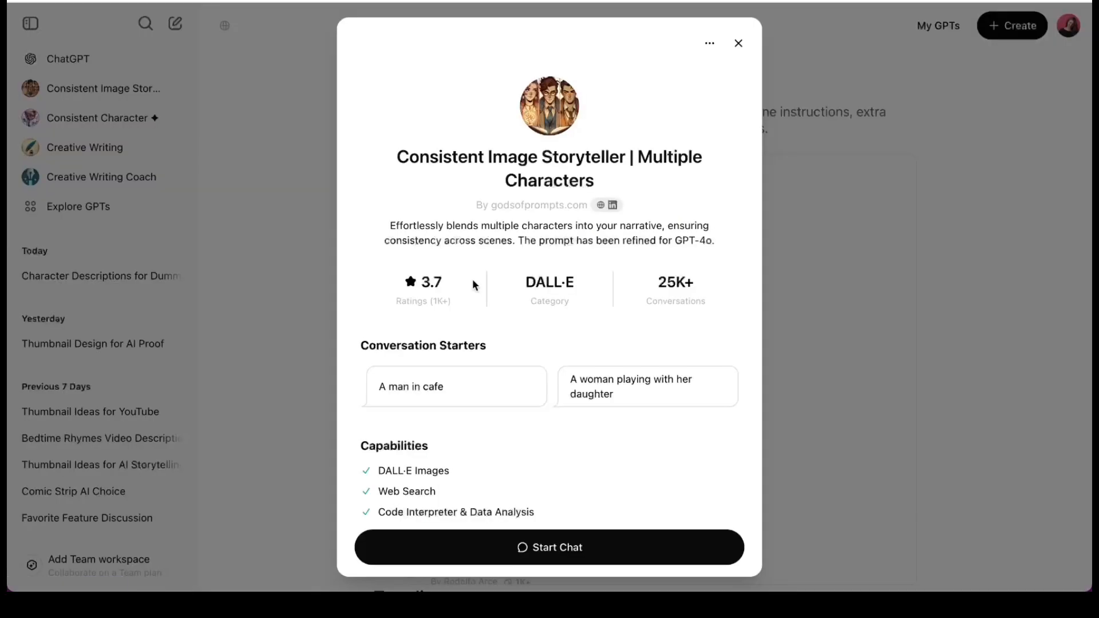
pyautogui.click(488, 558)
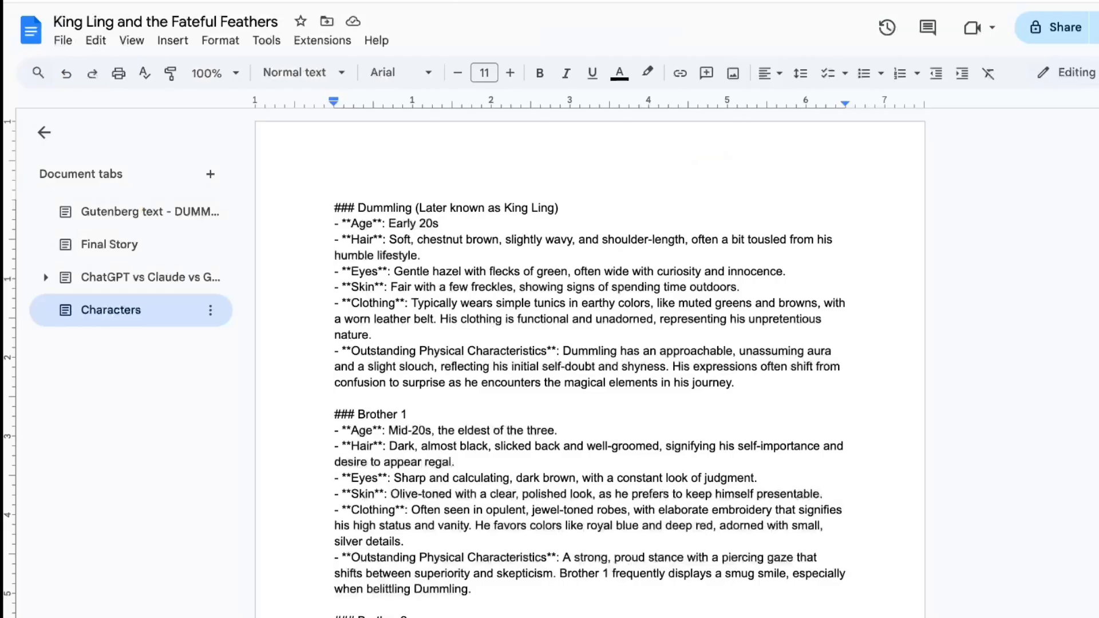
pyautogui.scroll(-8, 479, 323)
pyautogui.hotkey('ctrl', 'a')
pyautogui.scroll(-5, 479, 324)
pyautogui.scroll(15, 479, 324)
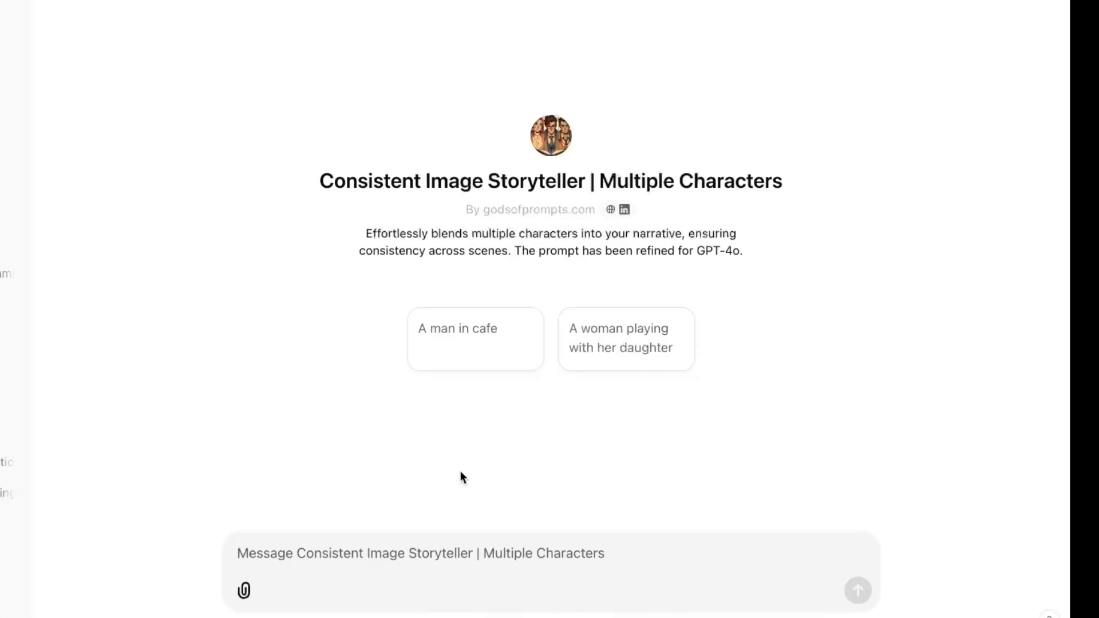
pyautogui.hotkey('ctrl', 'v')
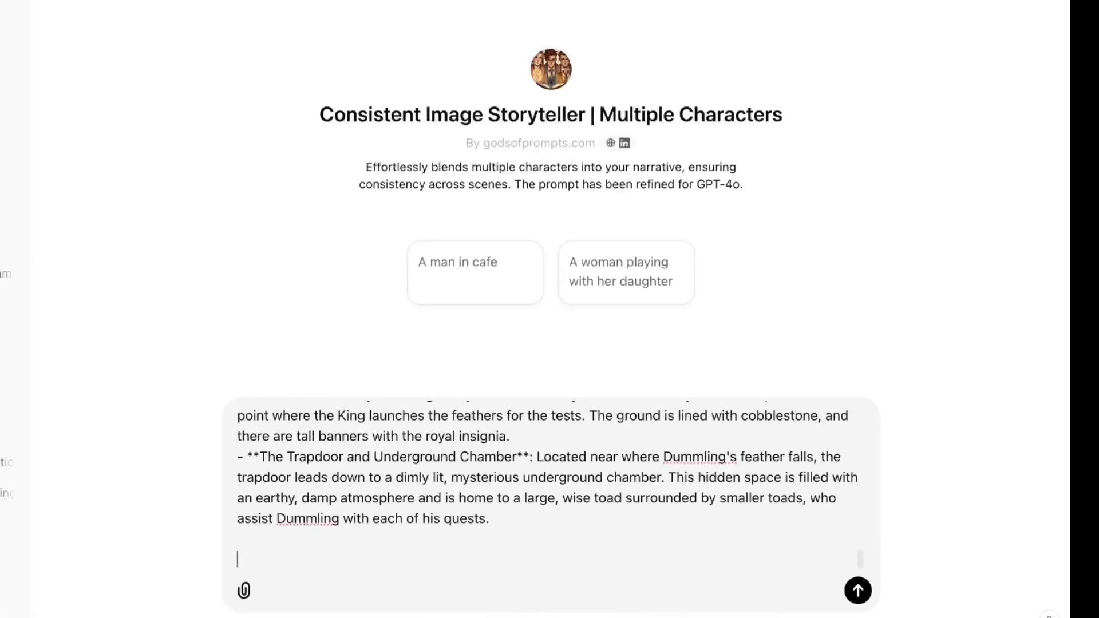
# Add "These are the characters we'll be working with today, let's start with the first character, please use a 16:9 aspect ratio." and send the message
pyautogui.write('These are the charact')
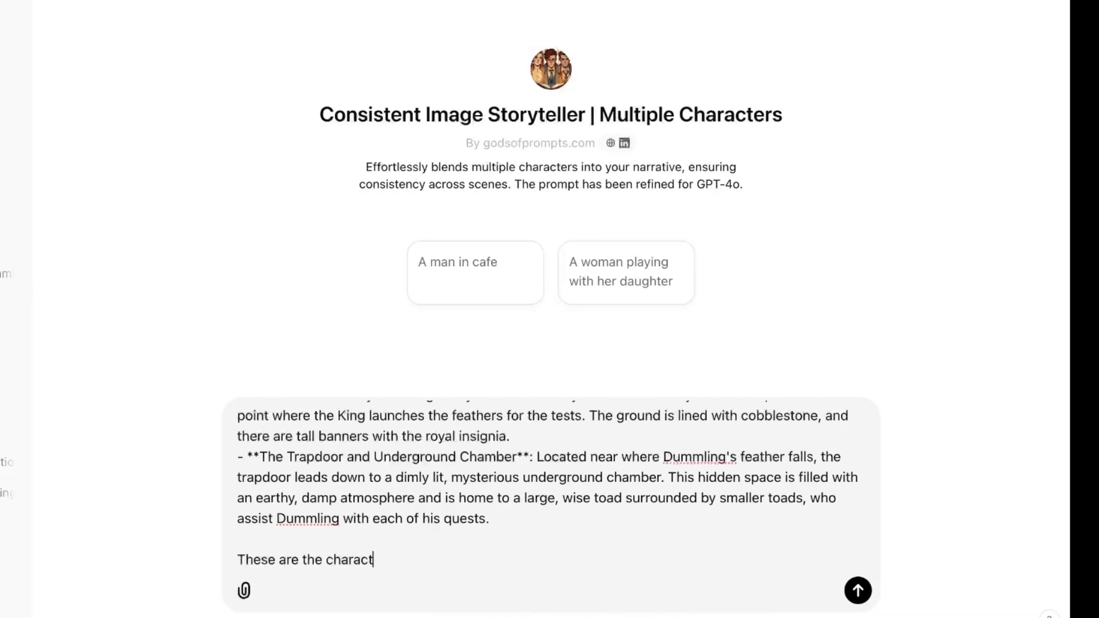
pyautogui.write("ers we'll be work")
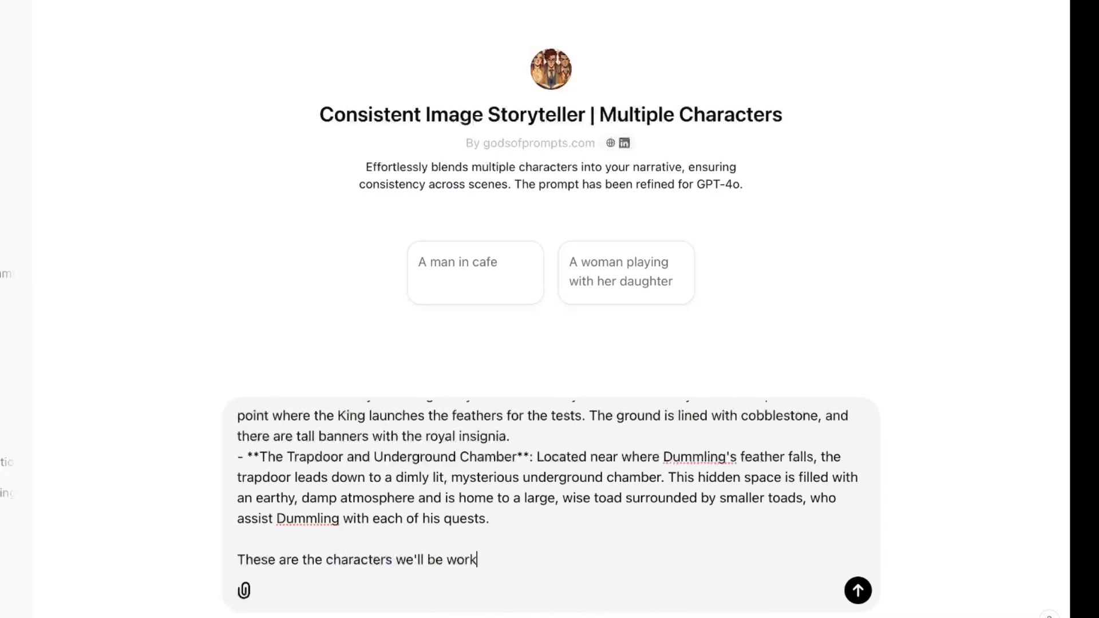
pyautogui.write("ing with today, let's star")
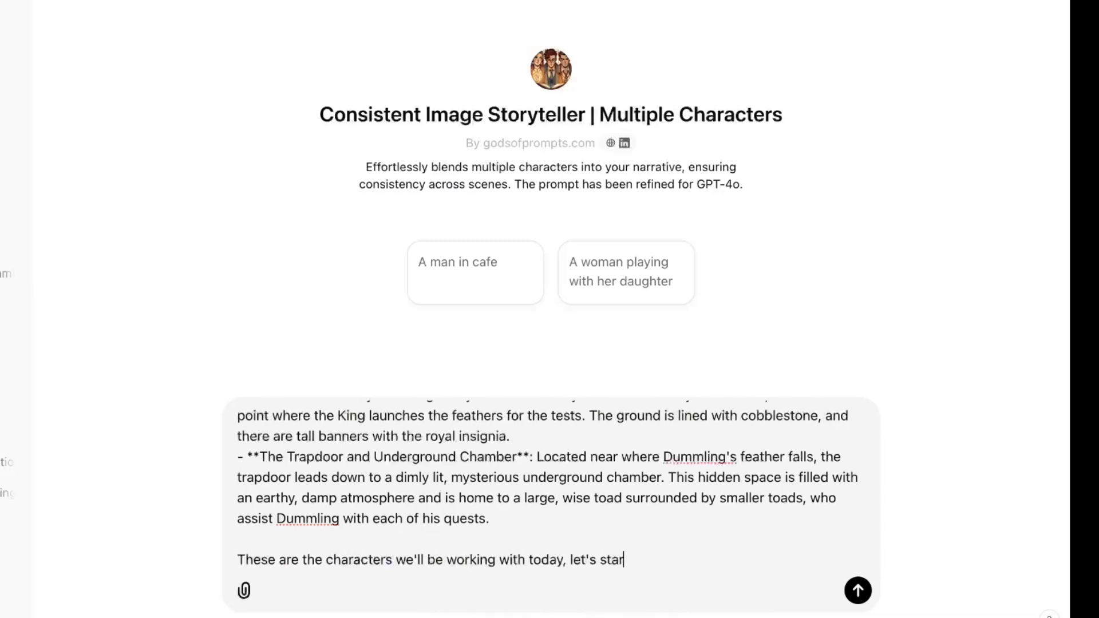
pyautogui.write('t with the first character, p')
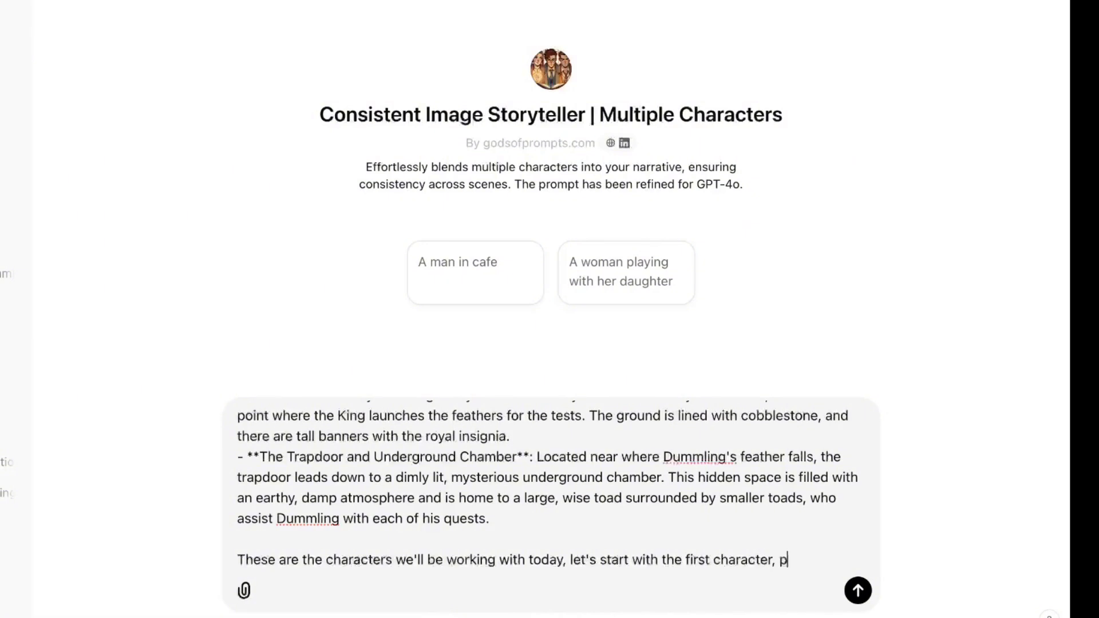
pyautogui.write('lease use a 16:')
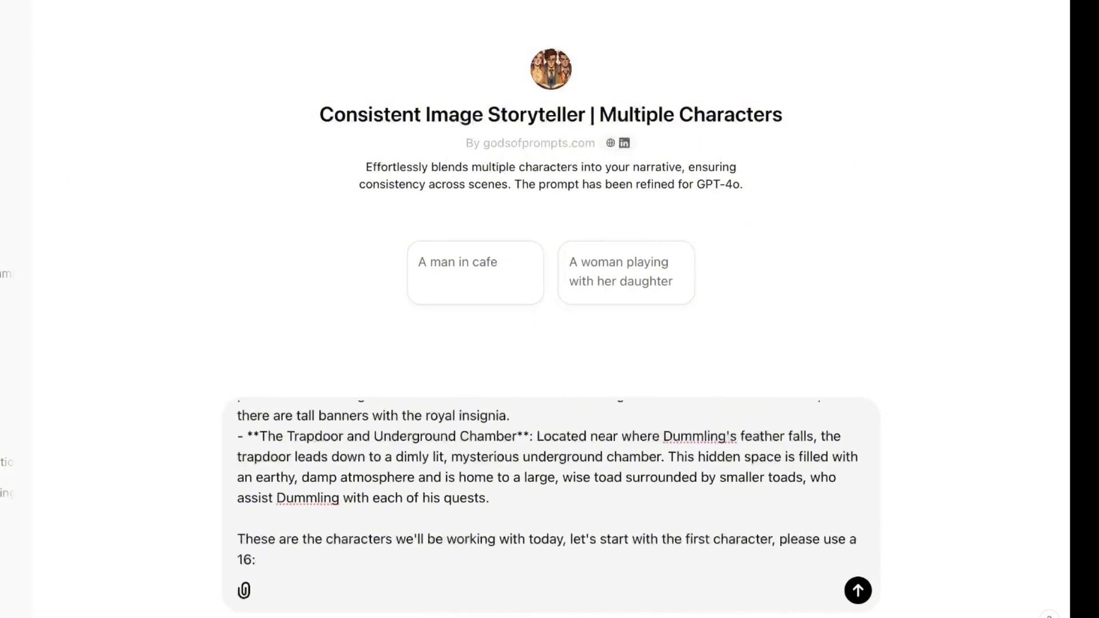
pyautogui.write('9 aspect ratio.')
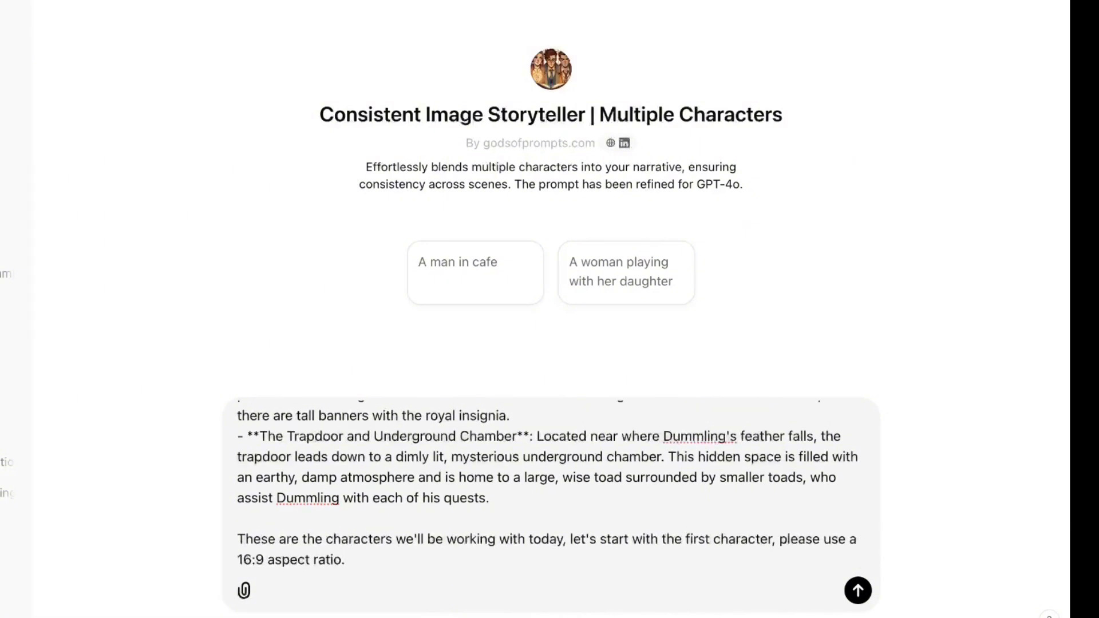
pyautogui.press('Return')
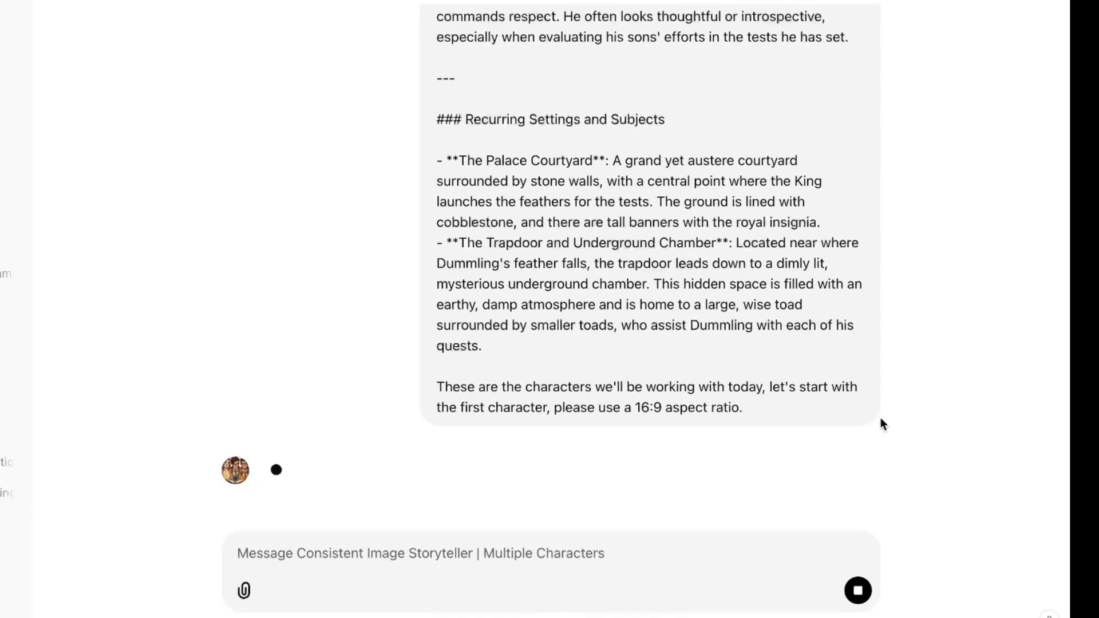
# Review the generated Dummling image and ask for this character and all images generated today to be in a 3d animation style
pyautogui.scroll(5, 876, 421)
pyautogui.scroll(-15, 857, 400)
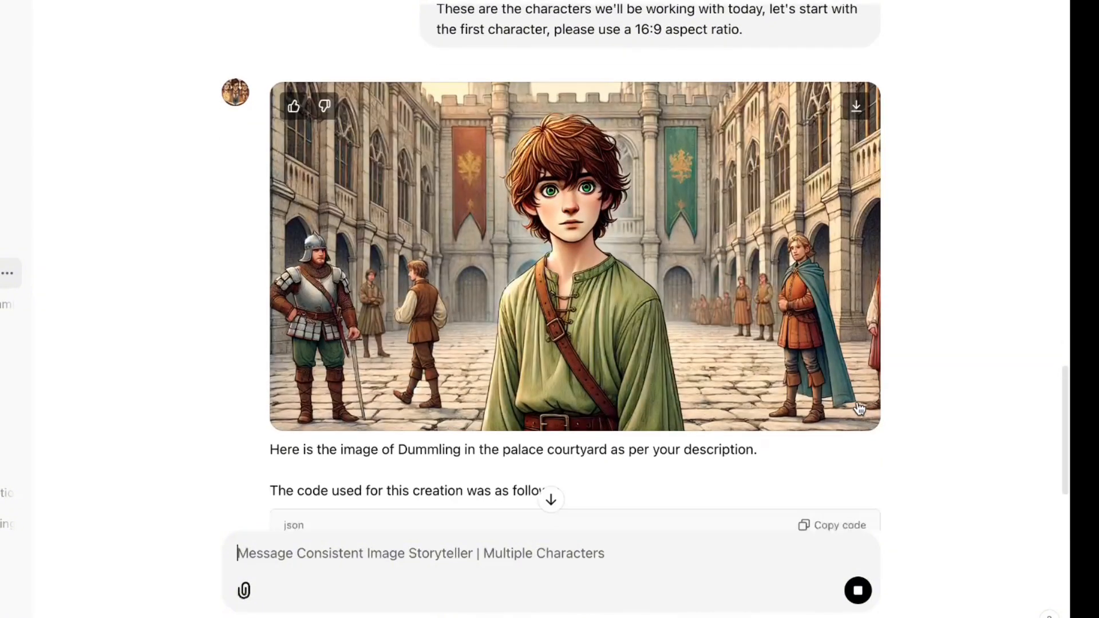
pyautogui.write('That')
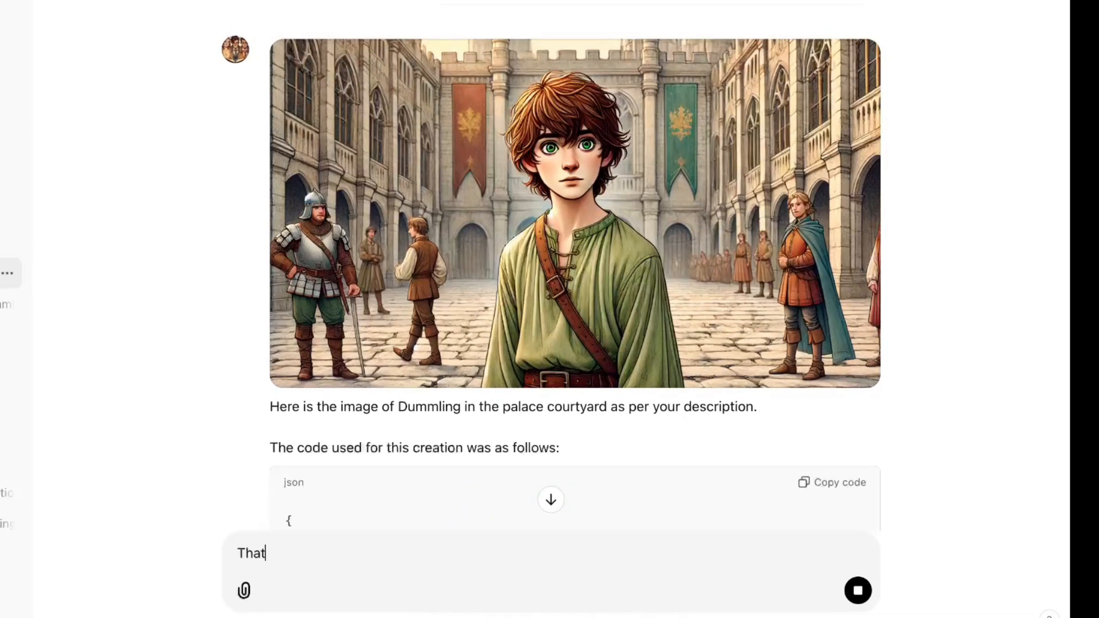
pyautogui.write("'s great just one small tweak, could y")
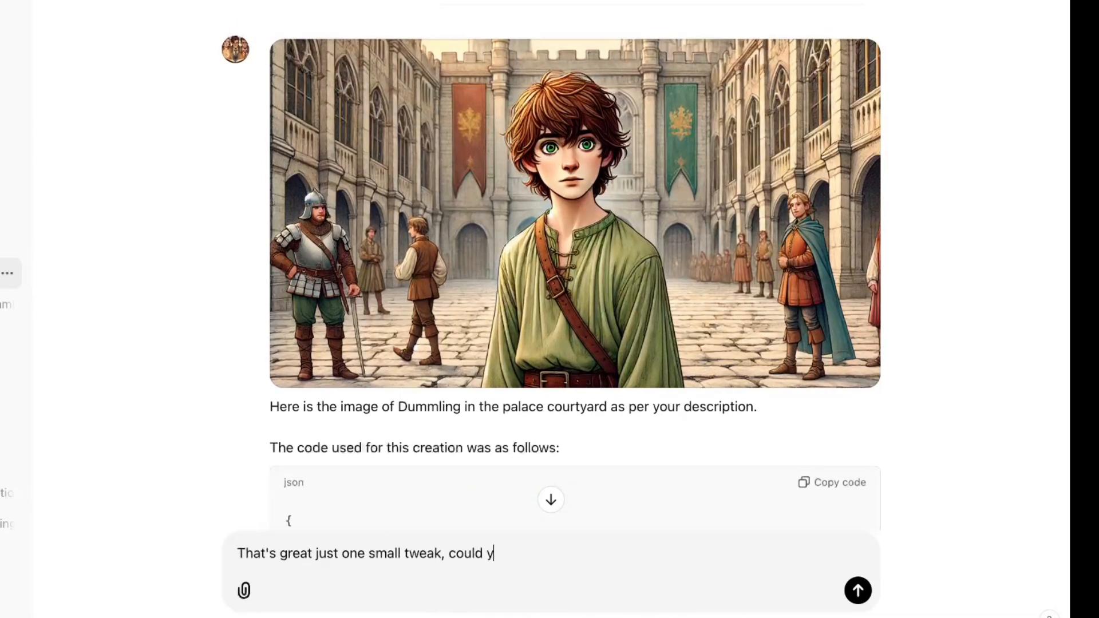
pyautogui.write('ou make sure this character (and all images we ')
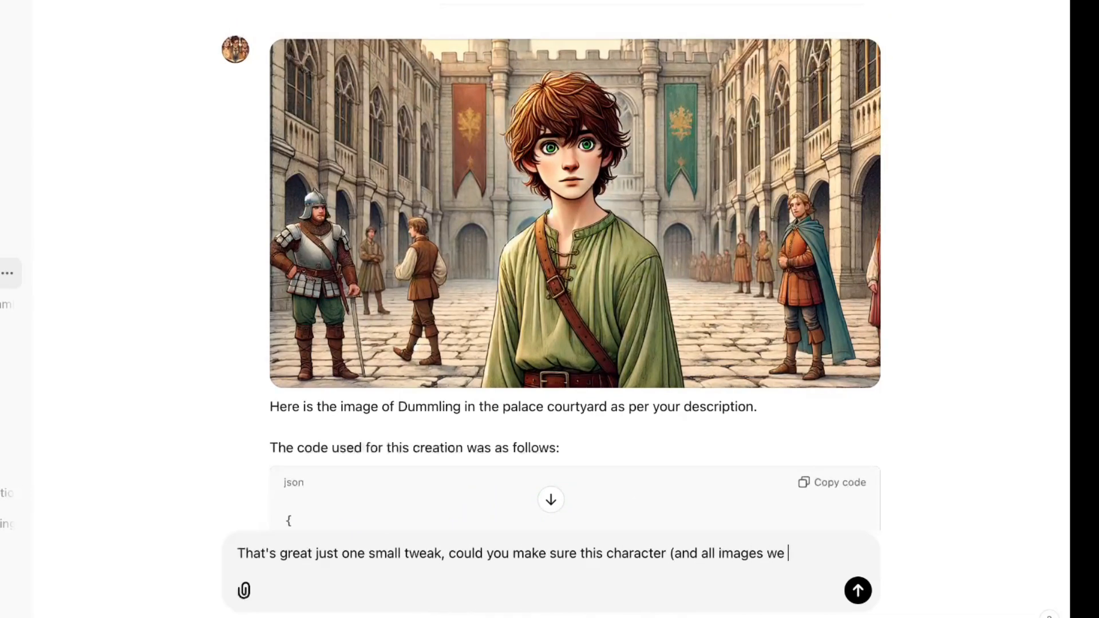
pyautogui.write('generate today) are in a 3d animation style?')
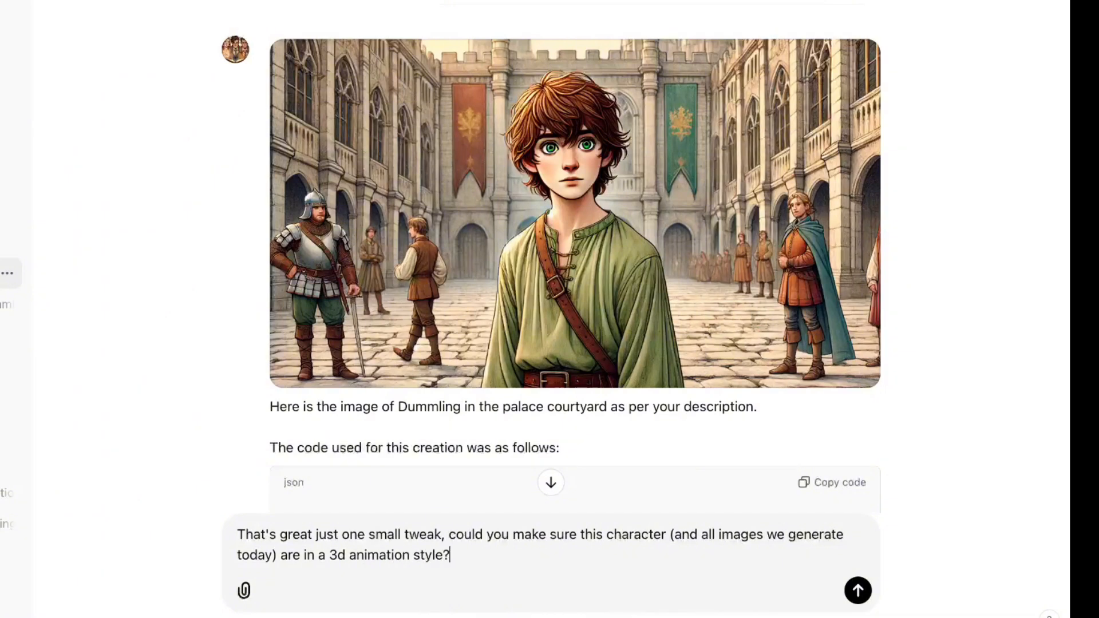
pyautogui.press('Return')
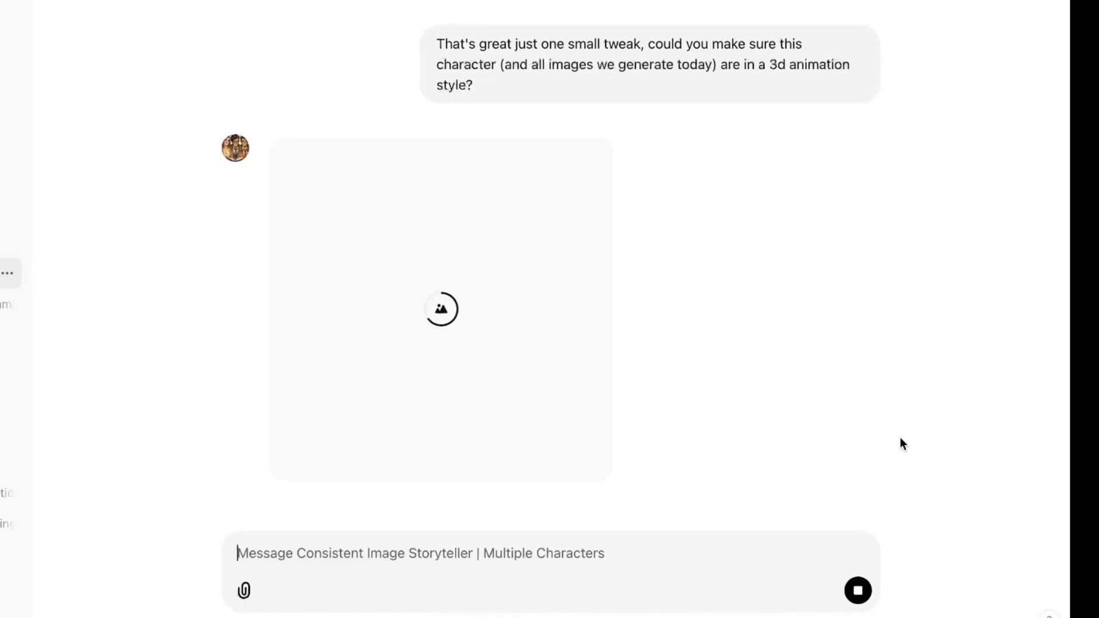
# Reply "Perfect!" to the restyled Dummling picture and download the 3D animation-style image
pyautogui.write('Perfect!')
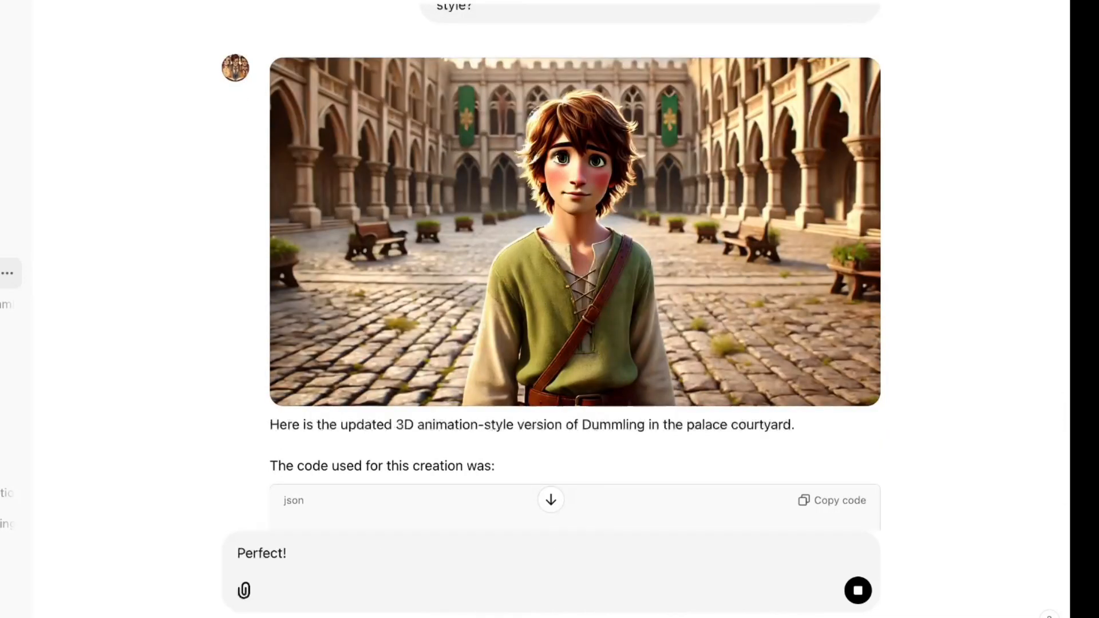
pyautogui.scroll(-3, 623, 478)
pyautogui.scroll(2, 623, 477)
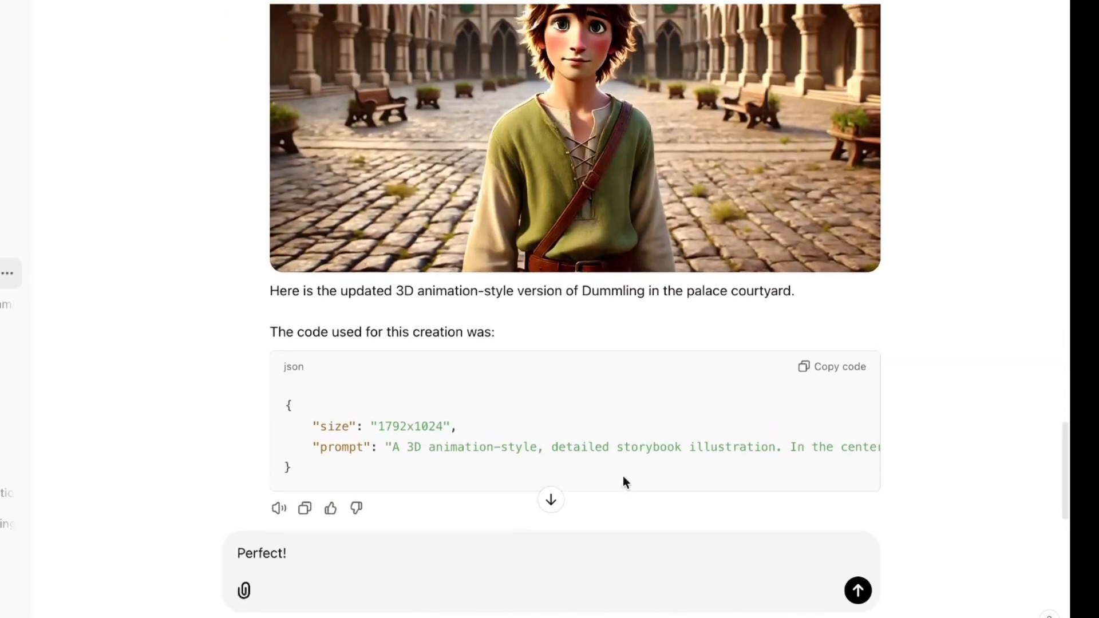
pyautogui.press('Return')
pyautogui.scroll(5, 717, 304)
pyautogui.scroll(1, 716, 307)
pyautogui.click(858, 115)
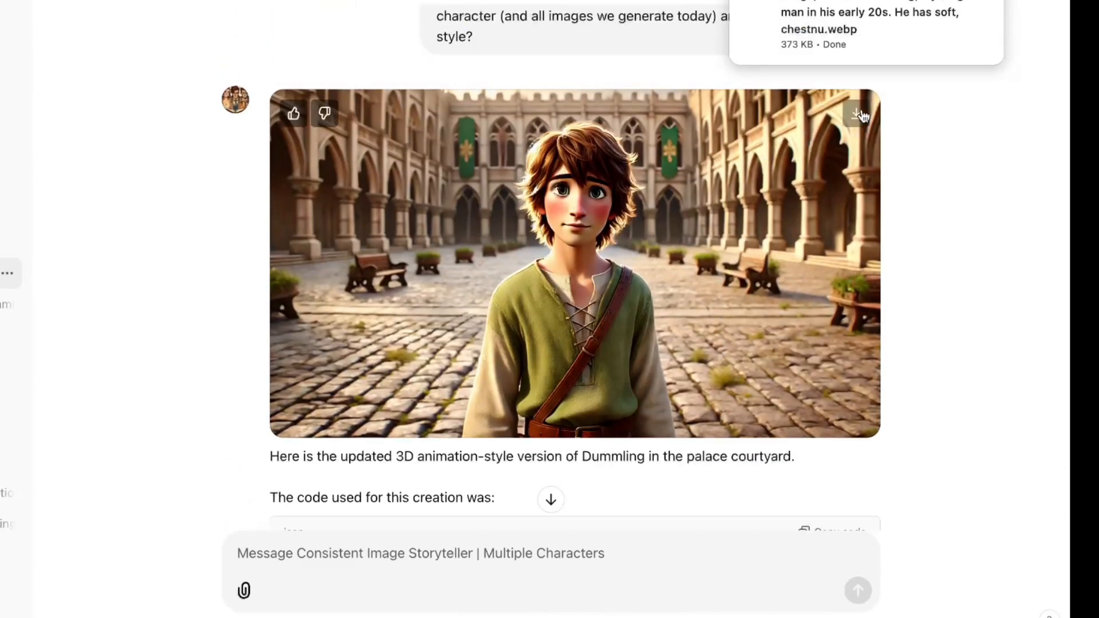
# Request the next character's image with the message "I'm ready to see the next character!"
pyautogui.scroll(-5, 574, 229)
pyautogui.write("I'm ready to")
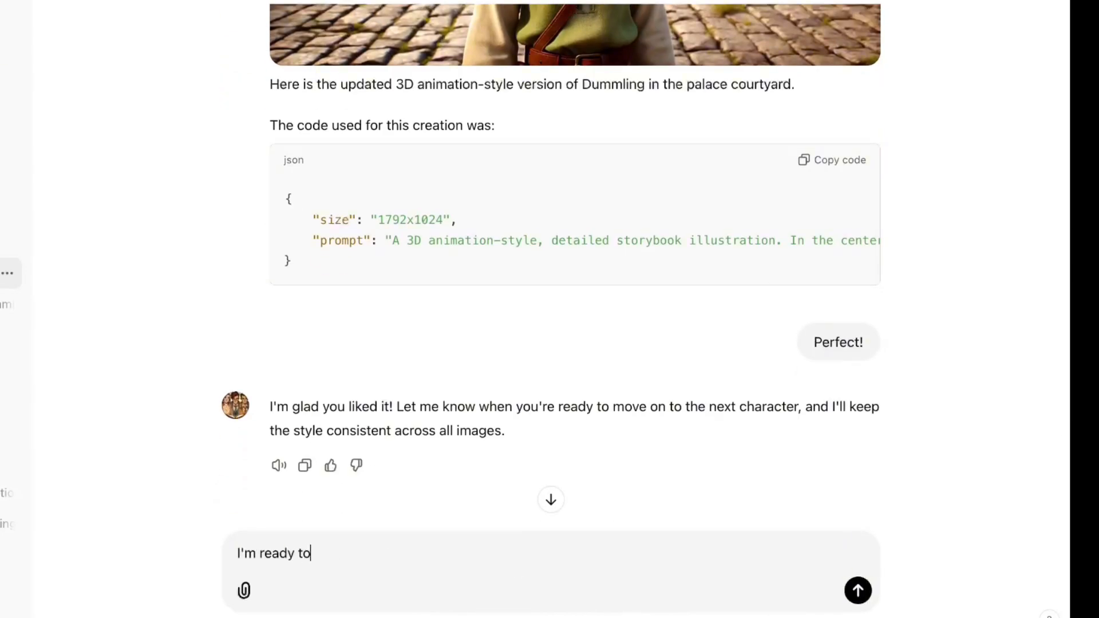
pyautogui.write(' see the next character!')
pyautogui.press('Return')
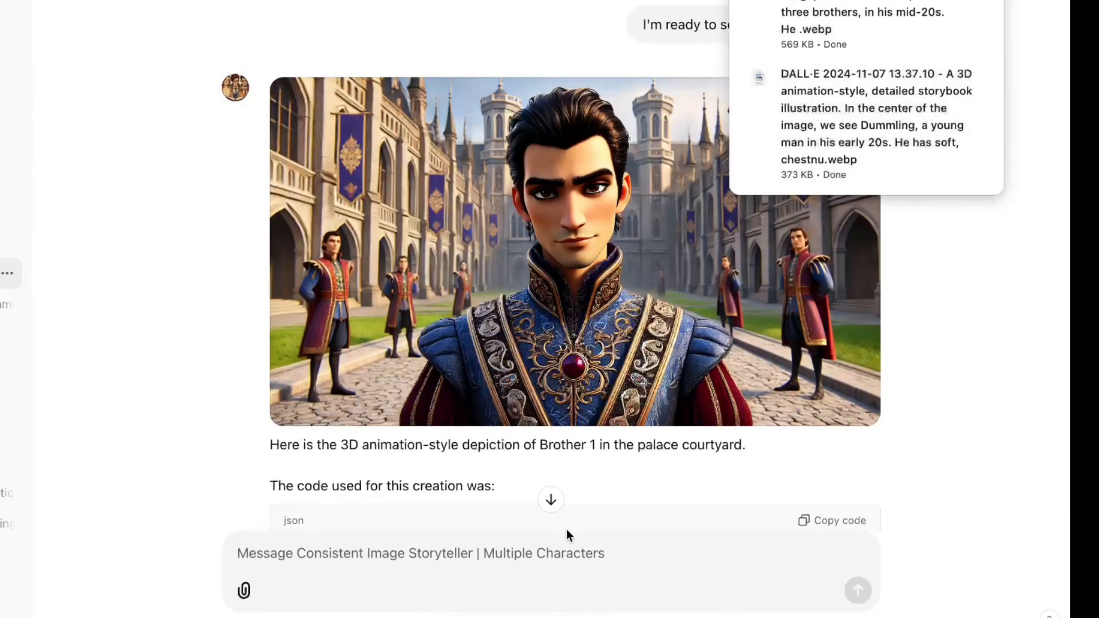
# Request the second brother's image by sending "Wonderful, thank you. I'm ready for brother 2 whenever you are."
pyautogui.write("Wonderful, thank you. I'm ready for character")
pyautogui.press('BackSpace')
pyautogui.press('BackSpace')
pyautogui.press('BackSpace')
pyautogui.press('BackSpace')
pyautogui.press('BackSpace')
pyautogui.press('BackSpace')
pyautogui.press('BackSpace')
pyautogui.press('BackSpace')
pyautogui.press('BackSpace')
pyautogui.write('brother 2 whenever you are.')
pyautogui.press('Return')
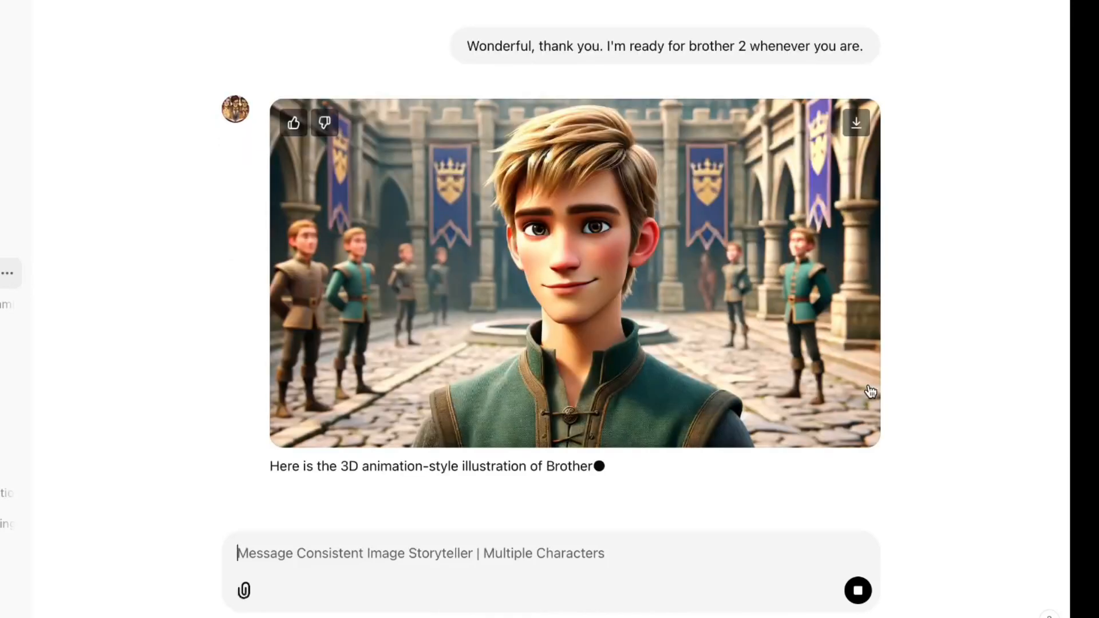
# Thank the GPT, ask for no duplicate characters and only prompt-specified extra people in the background, and request the dad's image
pyautogui.write('Great, thank you. ')
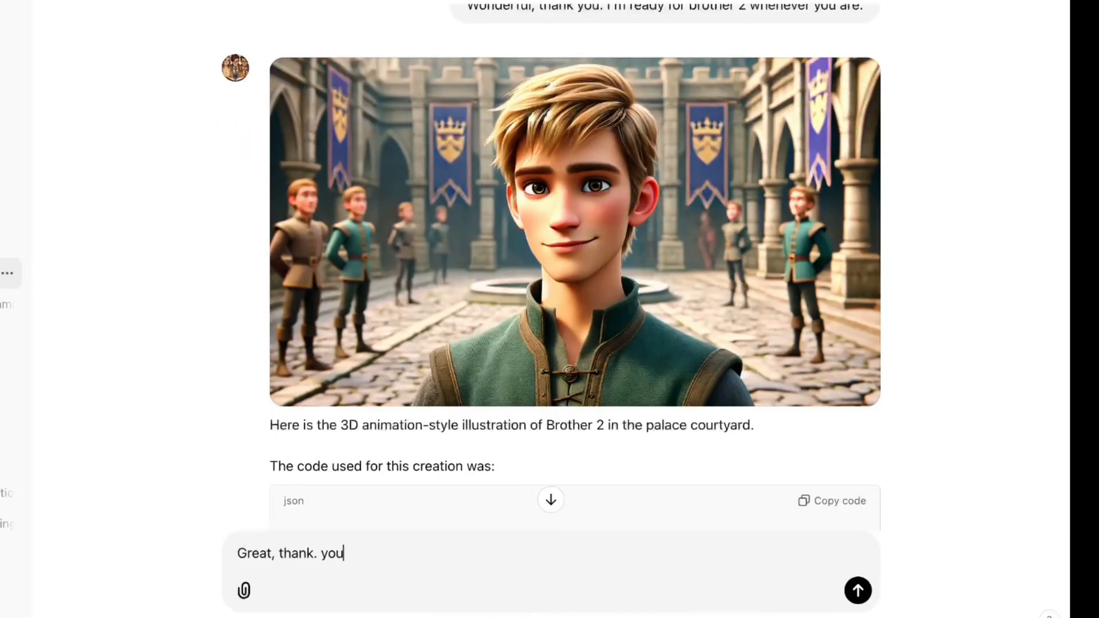
pyautogui.write("Let's make sure fro")
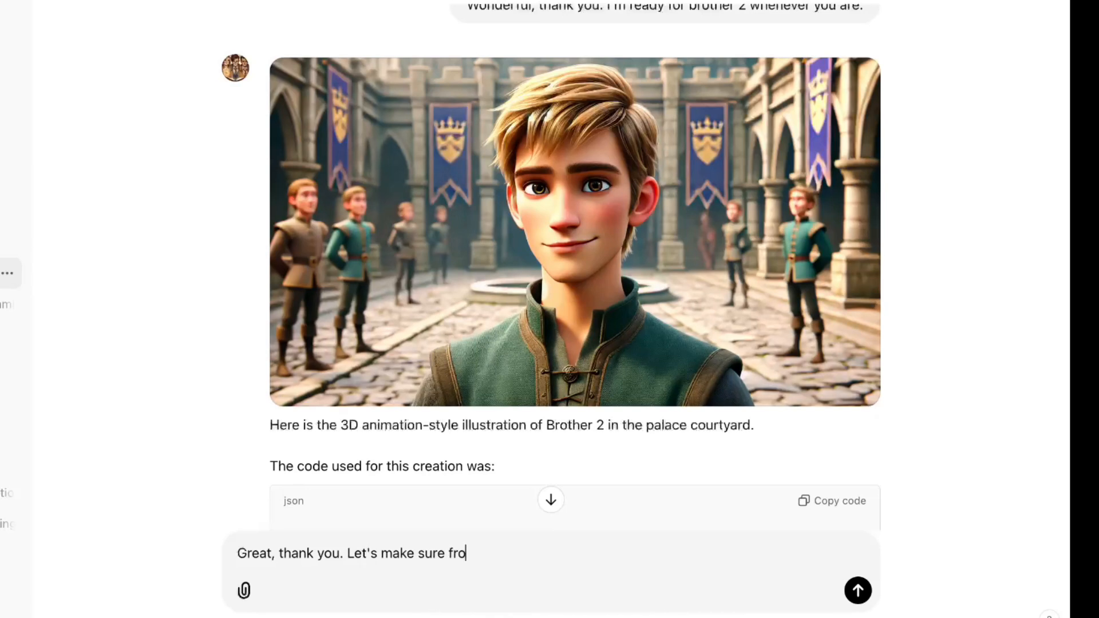
pyautogui.write('m now on there are no other duplicates of the characters in the background. There should only ')
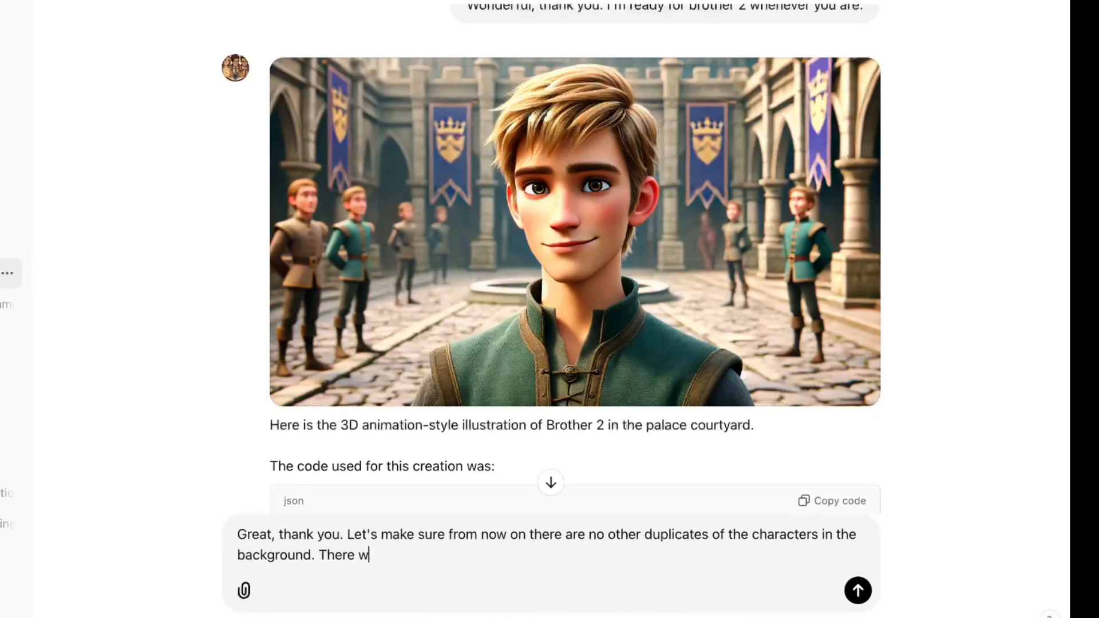
pyautogui.write('be extra people in the background ')
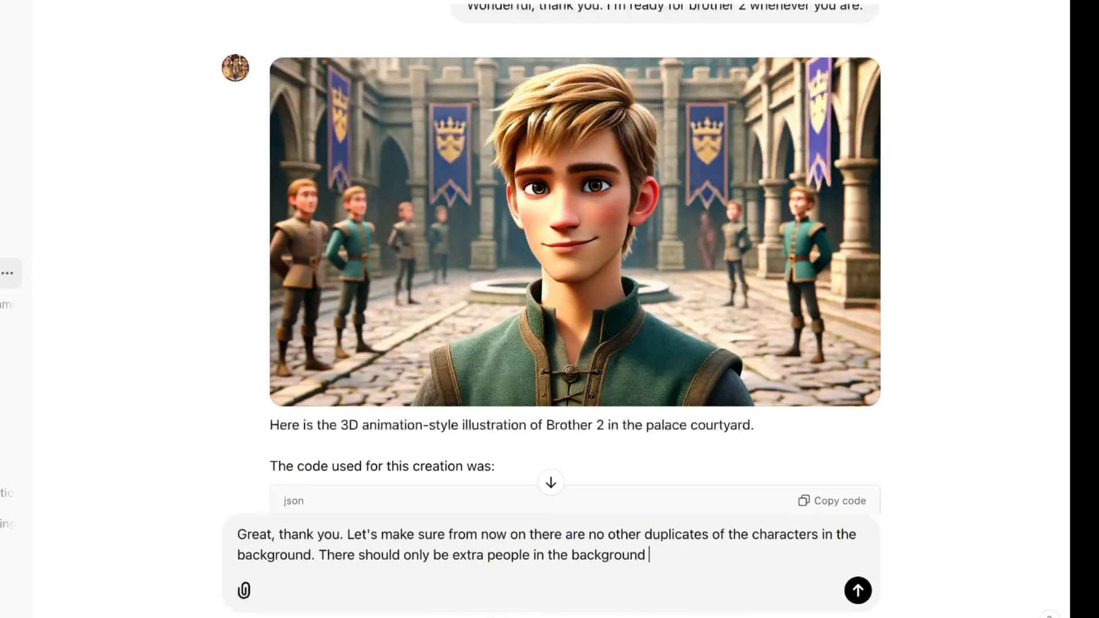
pyautogui.write("if they're specified in the prompt. Ok, let's see what ")
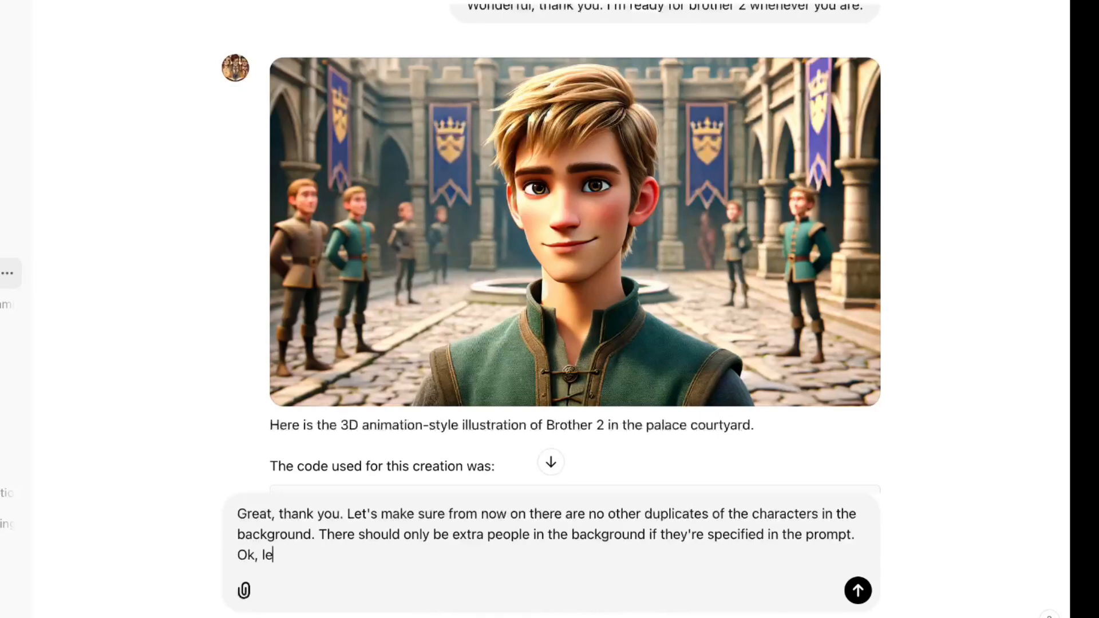
pyautogui.write('their dad looks like!')
pyautogui.press('Return')
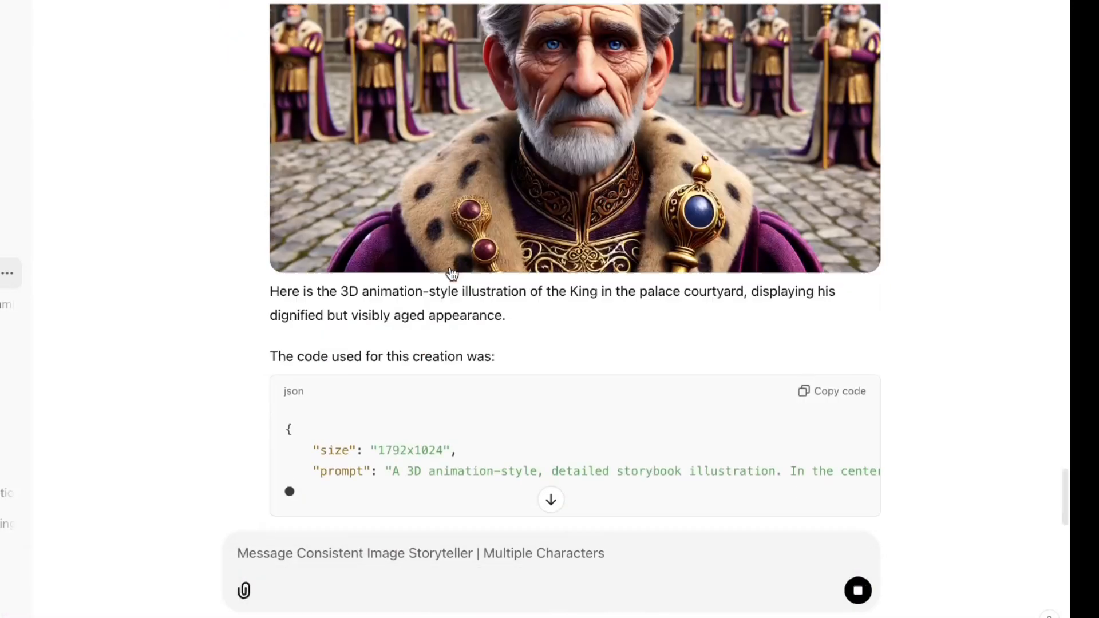
# Send "He looks great, thank you. Are you ready to try the first scene with all of these characters?"
pyautogui.click(380, 562)
pyautogui.write('He looks great, thank you. Are you ready to try the first sc')
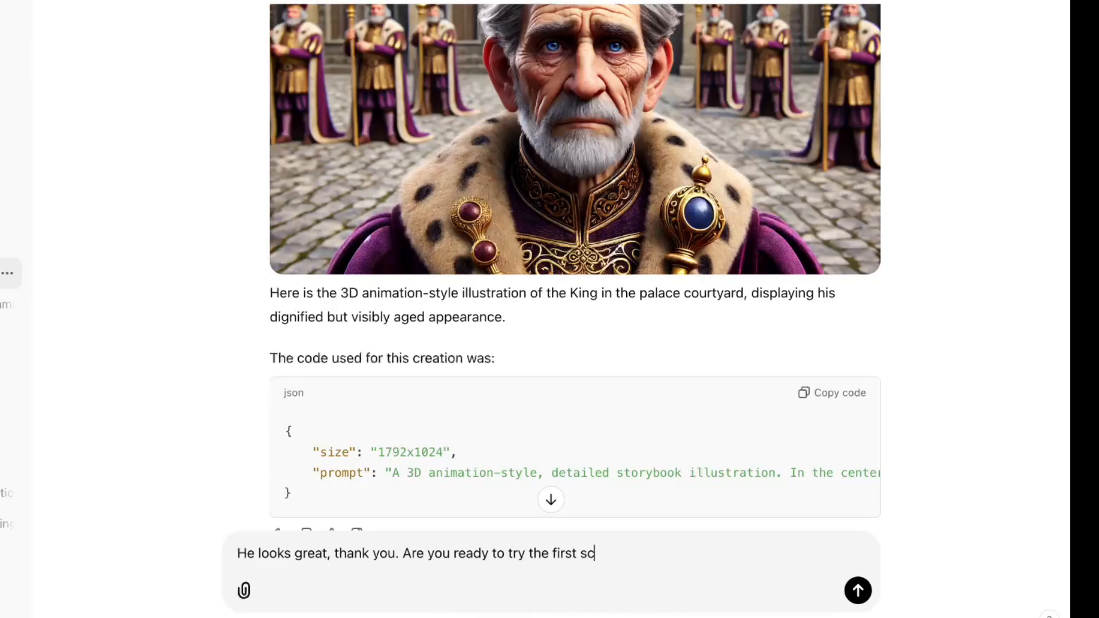
pyautogui.write('ene with all of these characters?')
pyautogui.press('Return')
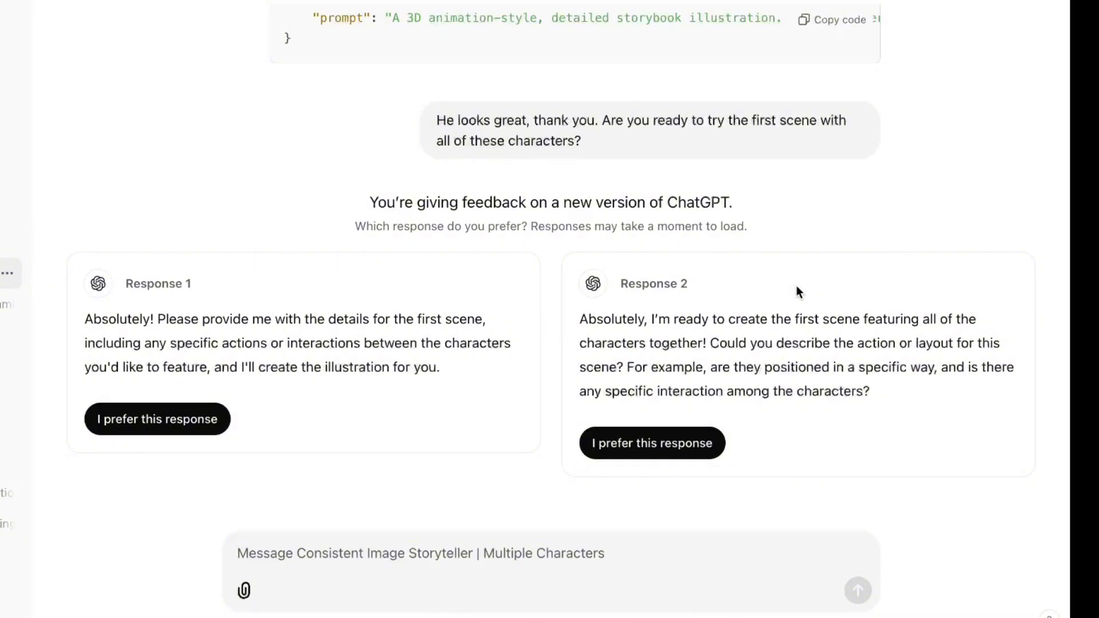
# Prefer Response 1, then copy the Stanza 1 text and image prompt from the story document and send it to the GPT
pyautogui.click(158, 419)
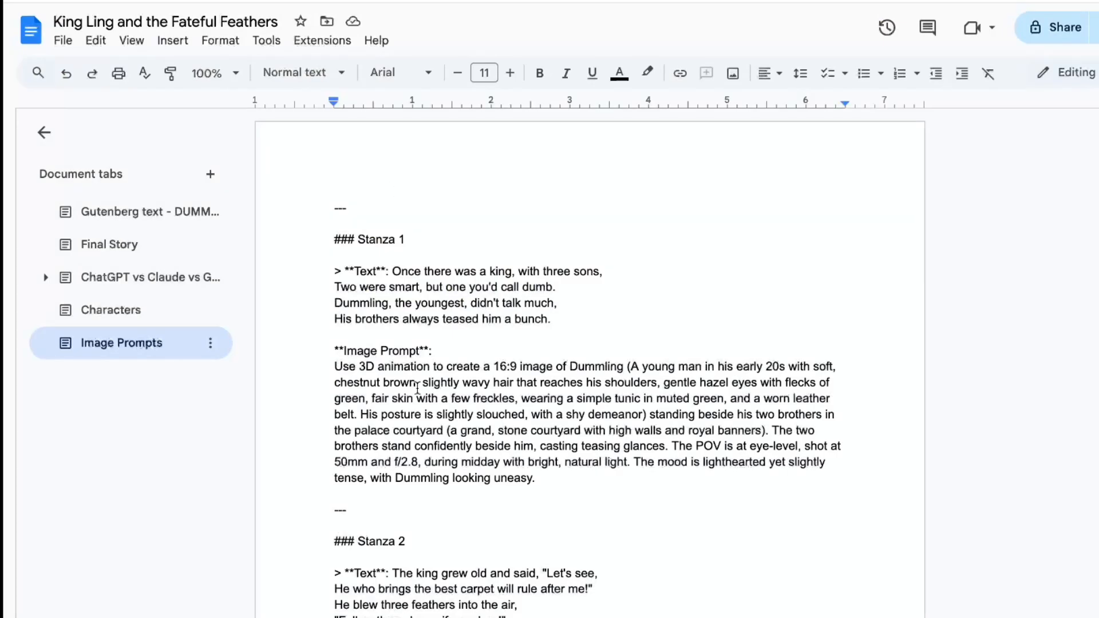
pyautogui.moveTo(556, 483); pyautogui.dragTo(332, 239)
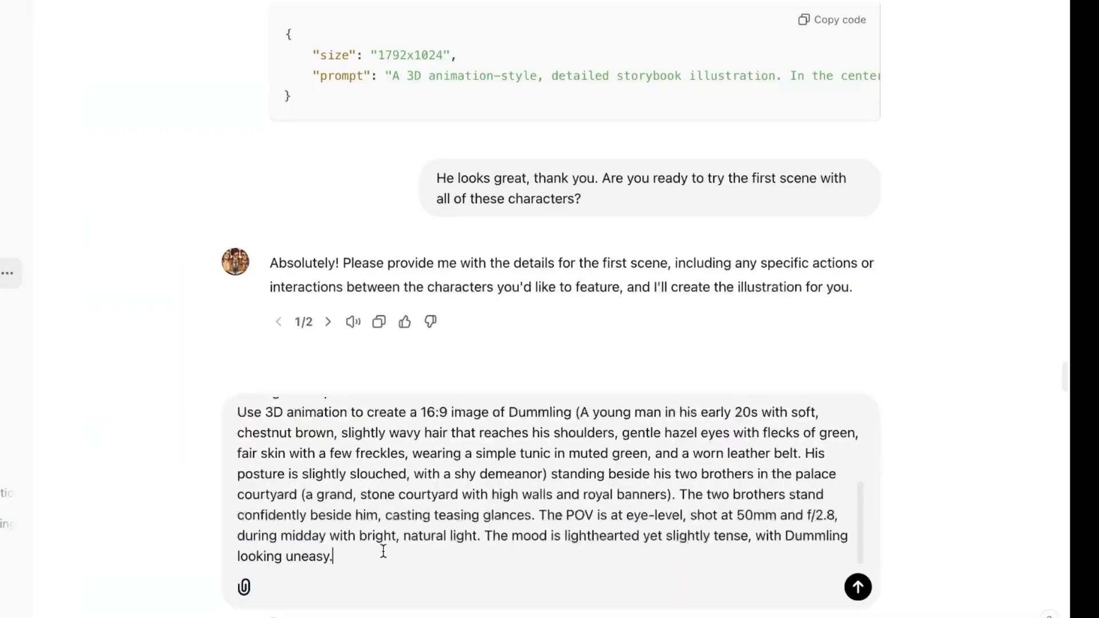
pyautogui.press('Return')
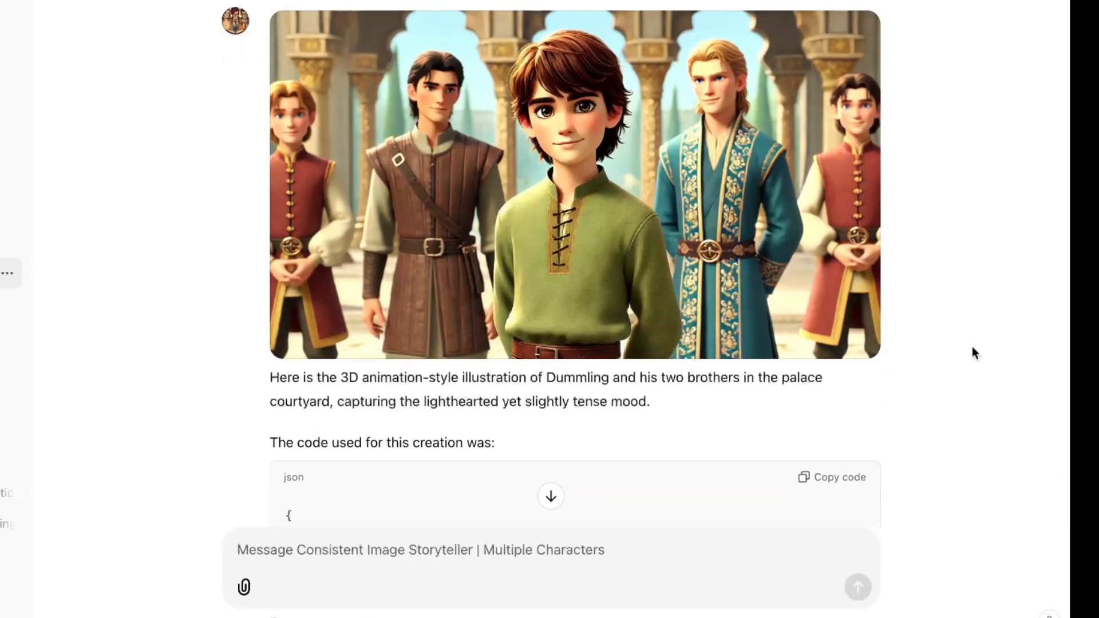
# Compare the scene with its prompt and send "Can you please regenerate this with only Dummling and his two brothers in the scene?"
pyautogui.scroll(6, 972, 345)
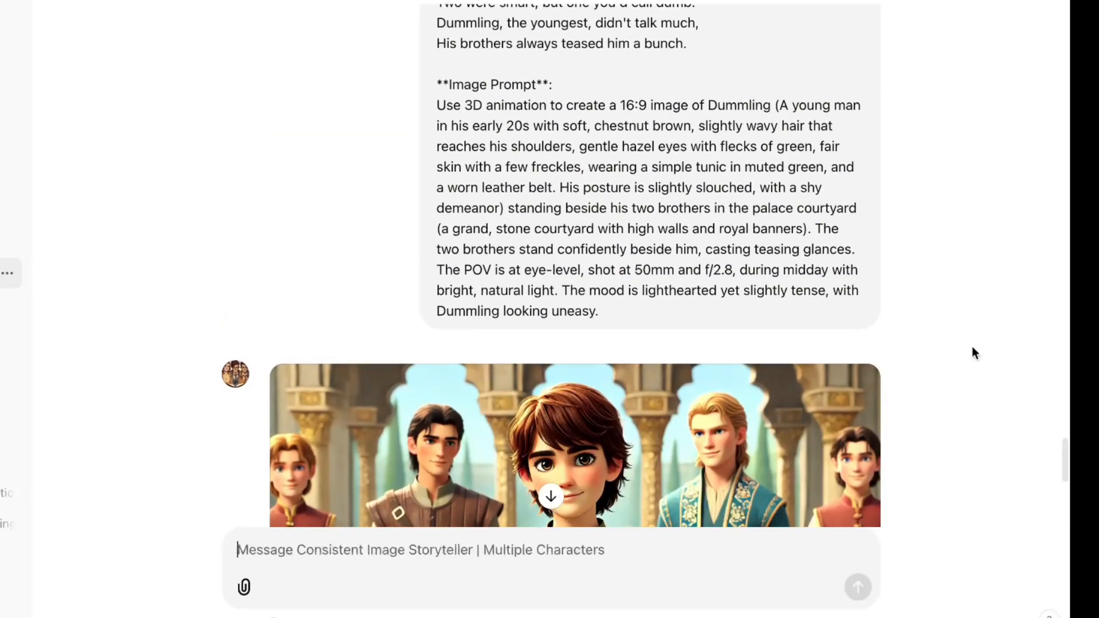
pyautogui.scroll(1, 972, 346)
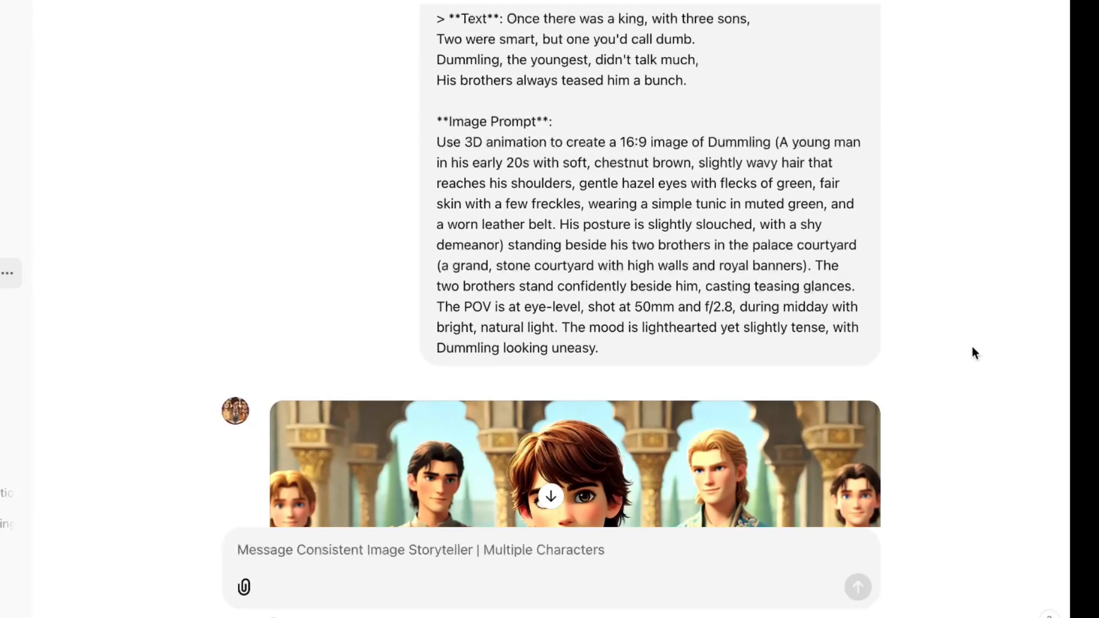
pyautogui.scroll(-6, 972, 345)
pyautogui.scroll(1, 972, 346)
pyautogui.scroll(-4, 972, 347)
pyautogui.click(448, 567)
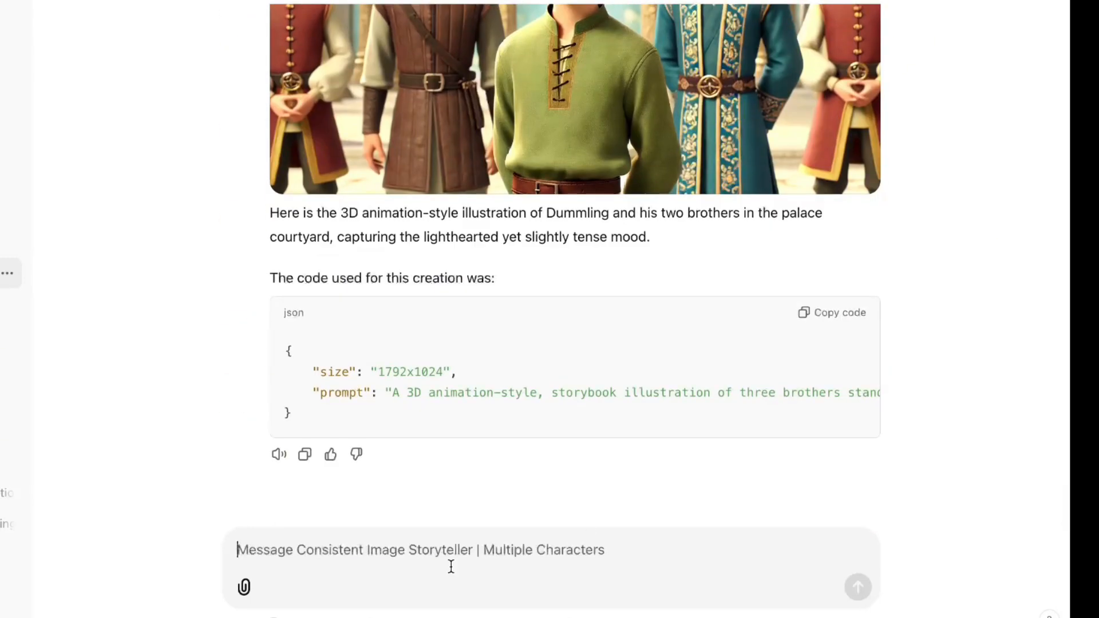
pyautogui.write('Can you please regenerate this with only Dummling and his two brothers in the s')
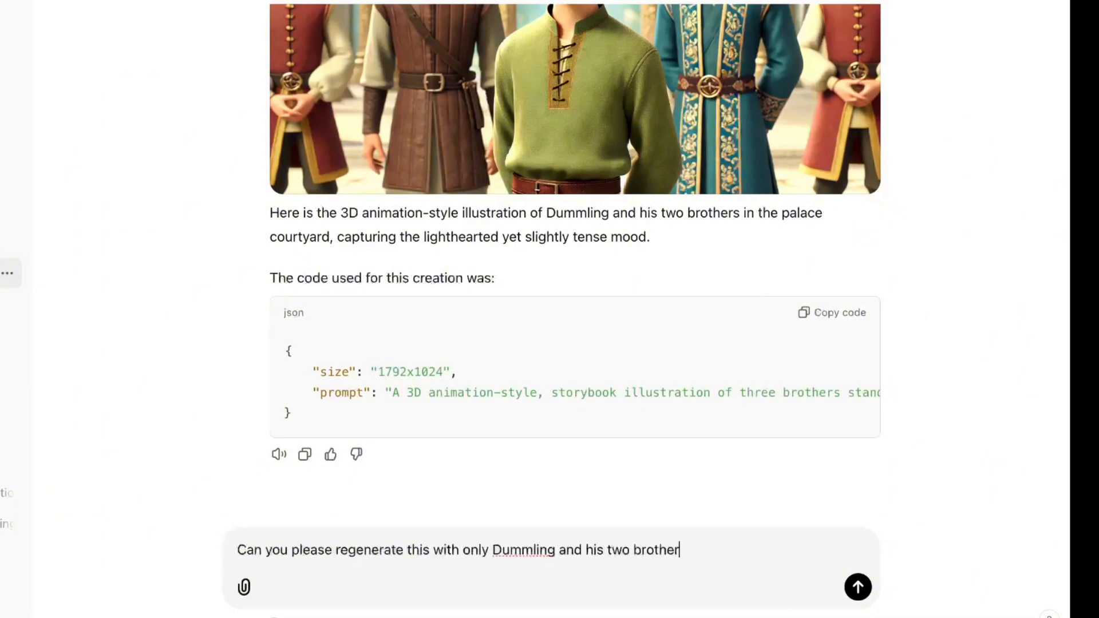
pyautogui.write('cene?')
pyautogui.press('Return')
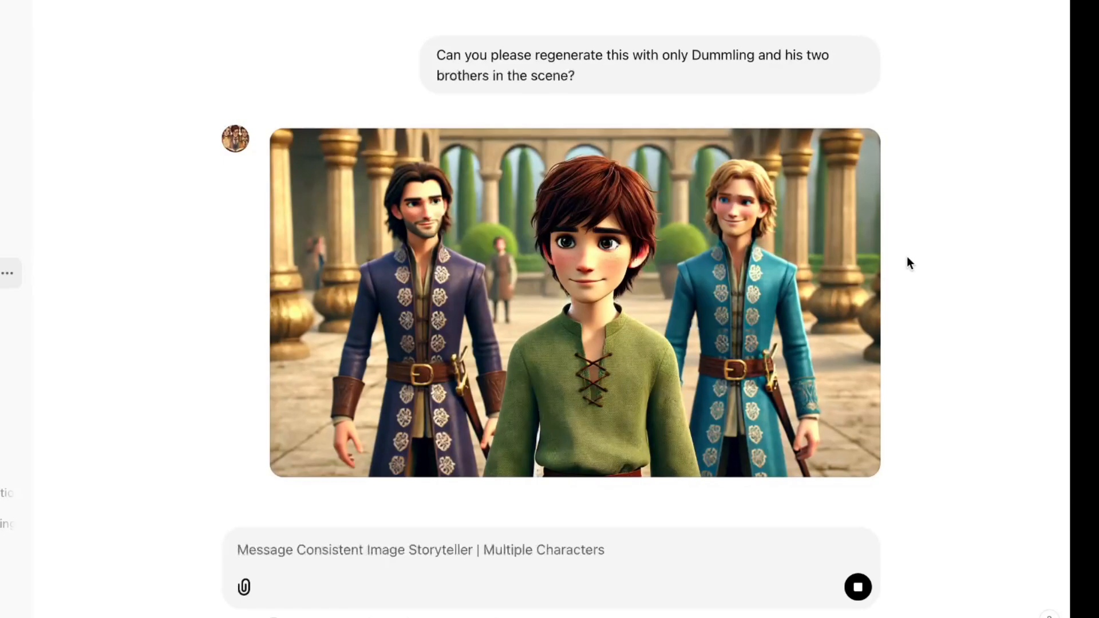
# Reply "Awesome! This is perfect thank you!!" and download the regenerated picture of Dummling and his two brothers
pyautogui.write('Awesome')
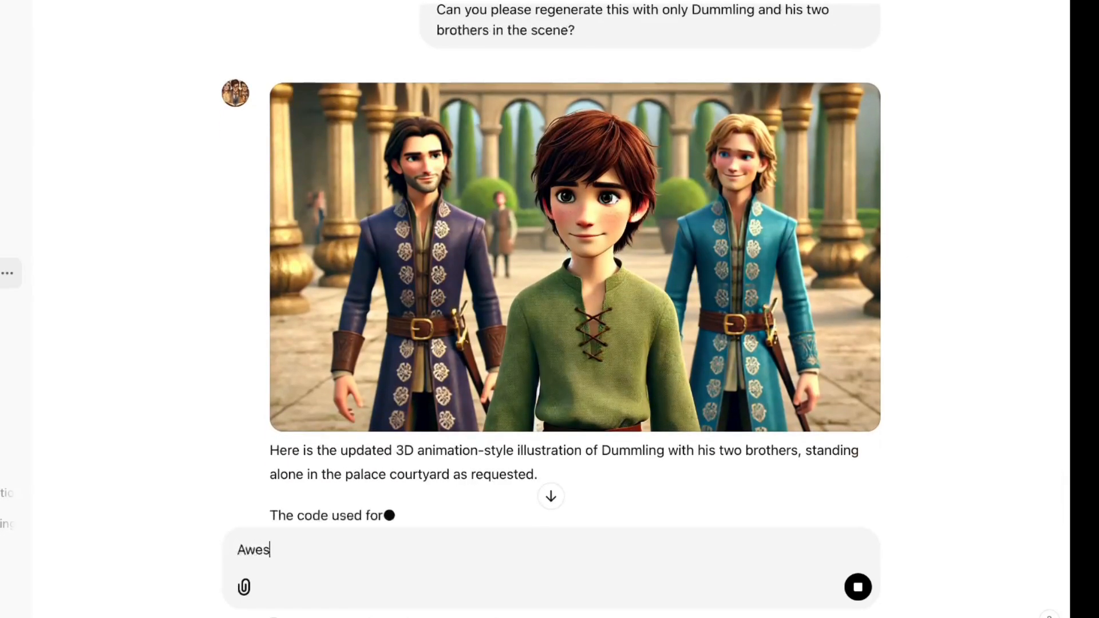
pyautogui.write('is is pe')
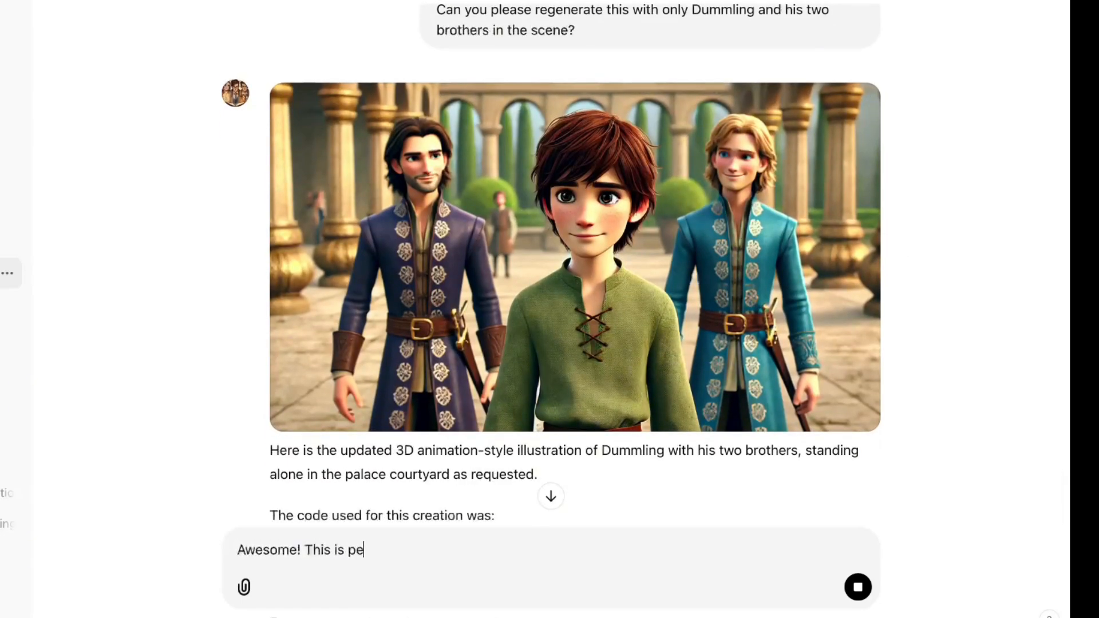
pyautogui.write('rfect thank you!!')
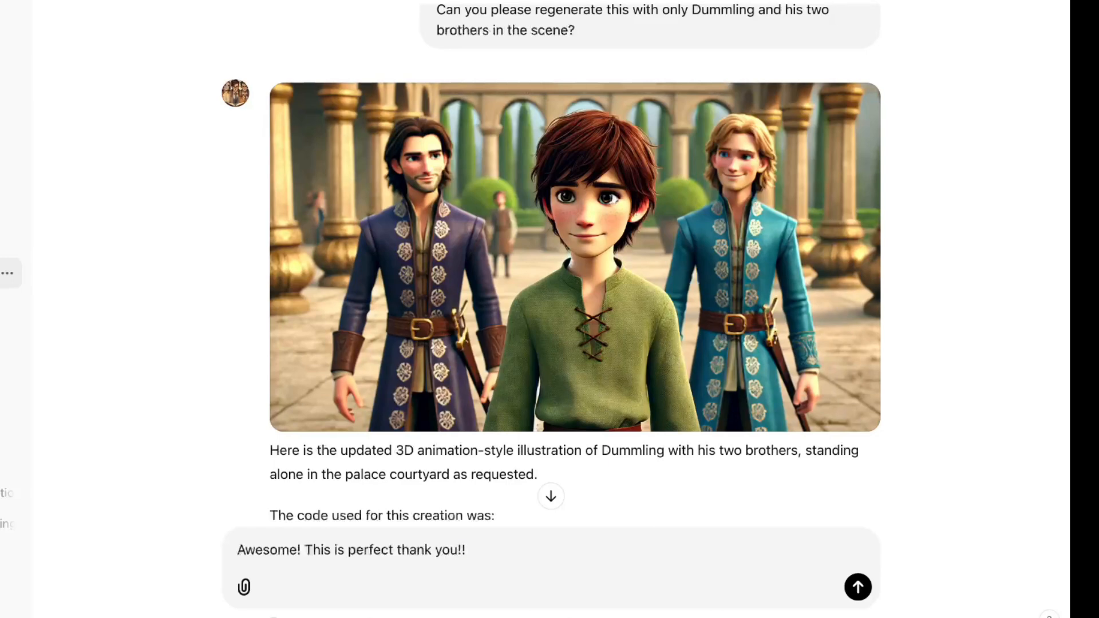
pyautogui.press('Return')
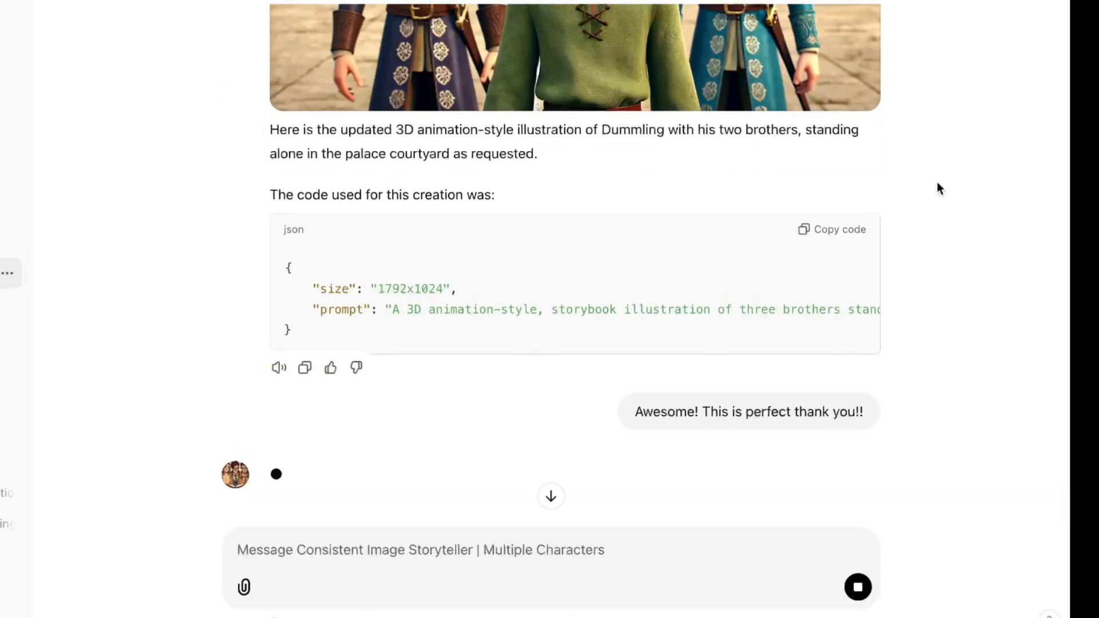
pyautogui.scroll(4, 937, 185)
pyautogui.click(855, 179)
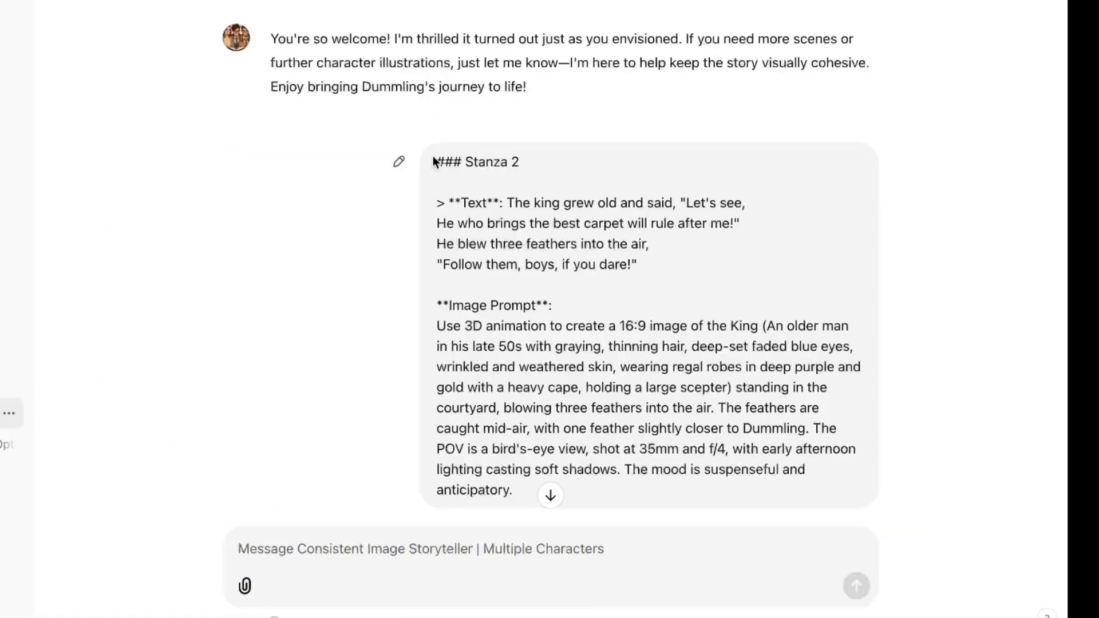
# Review the Stanza 2 prompt, the King's feather image, the follow-up request for just three feathers and the revised illustration
pyautogui.moveTo(433, 156); pyautogui.dragTo(638, 490)
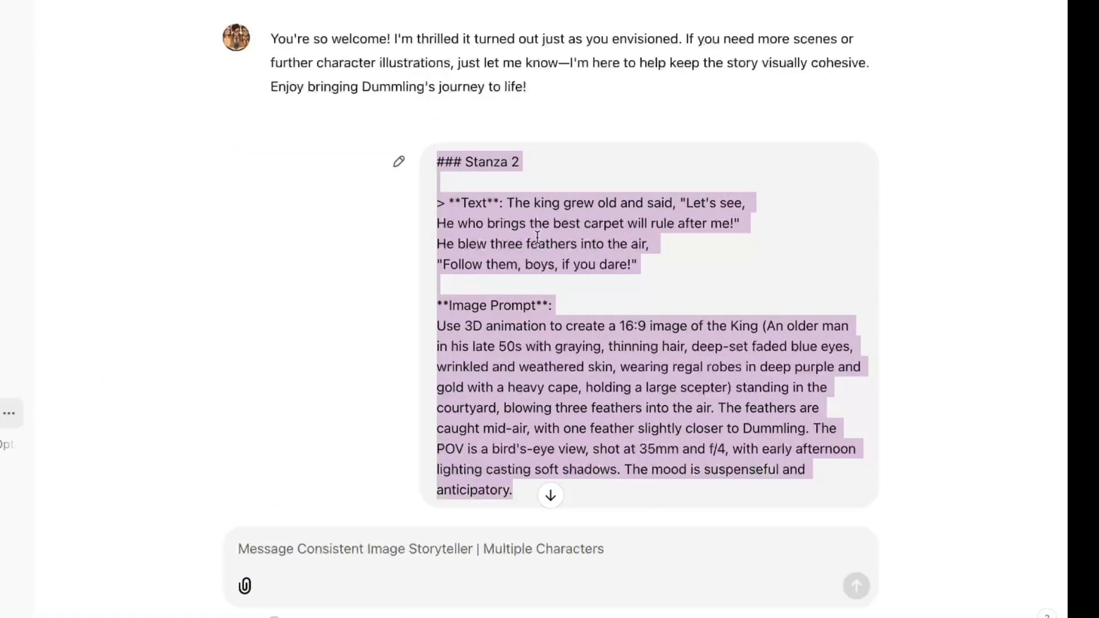
pyautogui.click(322, 392)
pyautogui.scroll(-5, 322, 391)
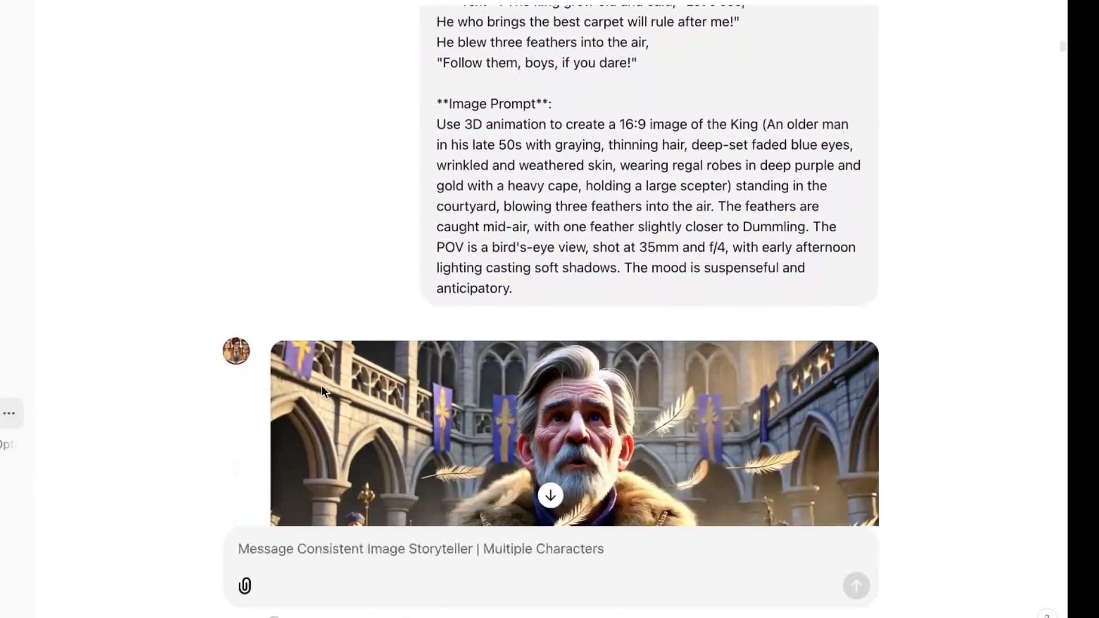
pyautogui.scroll(-3, 324, 392)
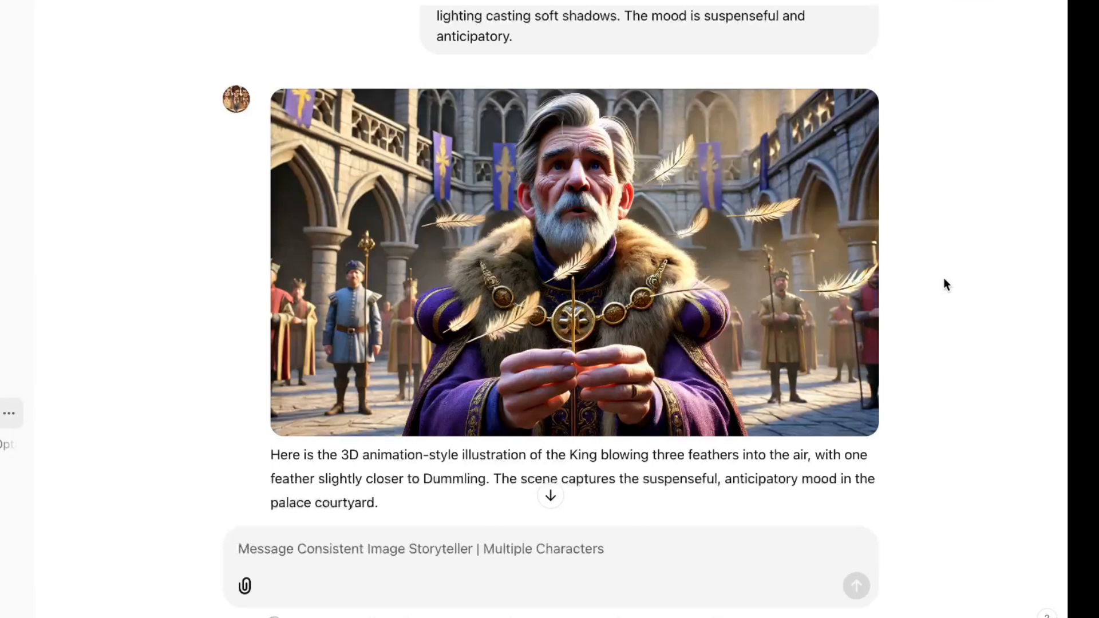
pyautogui.scroll(-5, 926, 487)
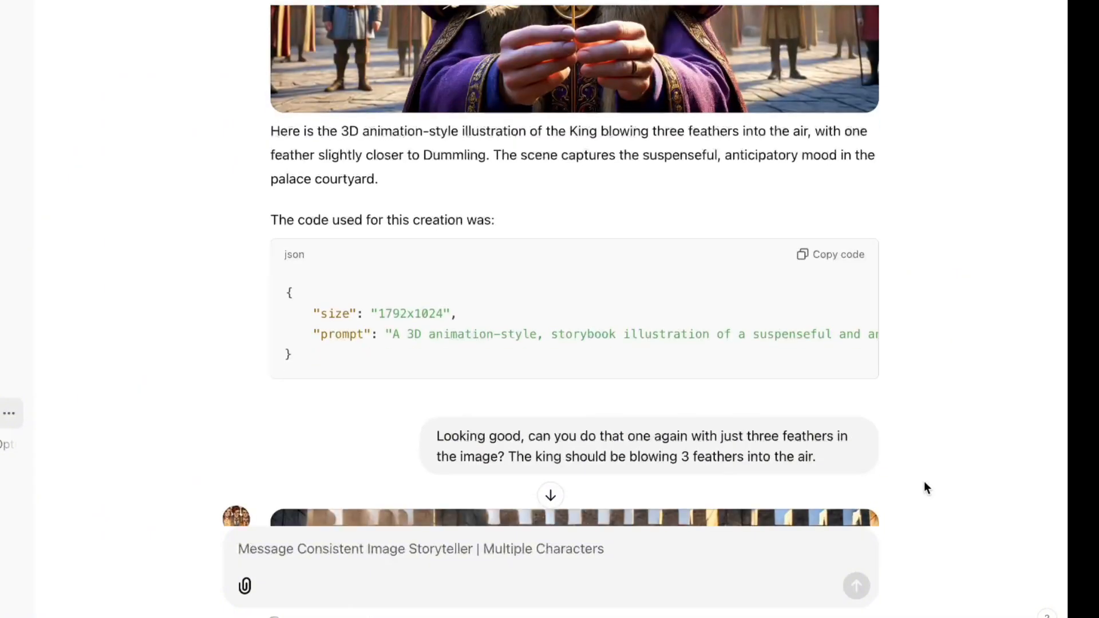
pyautogui.moveTo(437, 452); pyautogui.dragTo(838, 465)
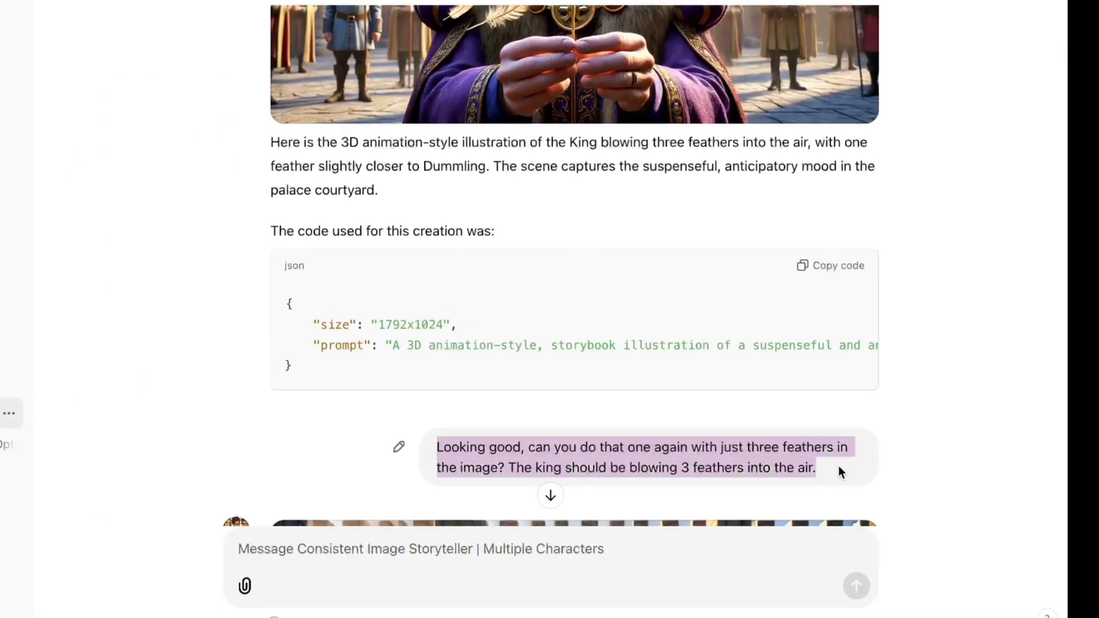
pyautogui.click(838, 465)
pyautogui.scroll(-6, 839, 465)
pyautogui.scroll(-2, 839, 473)
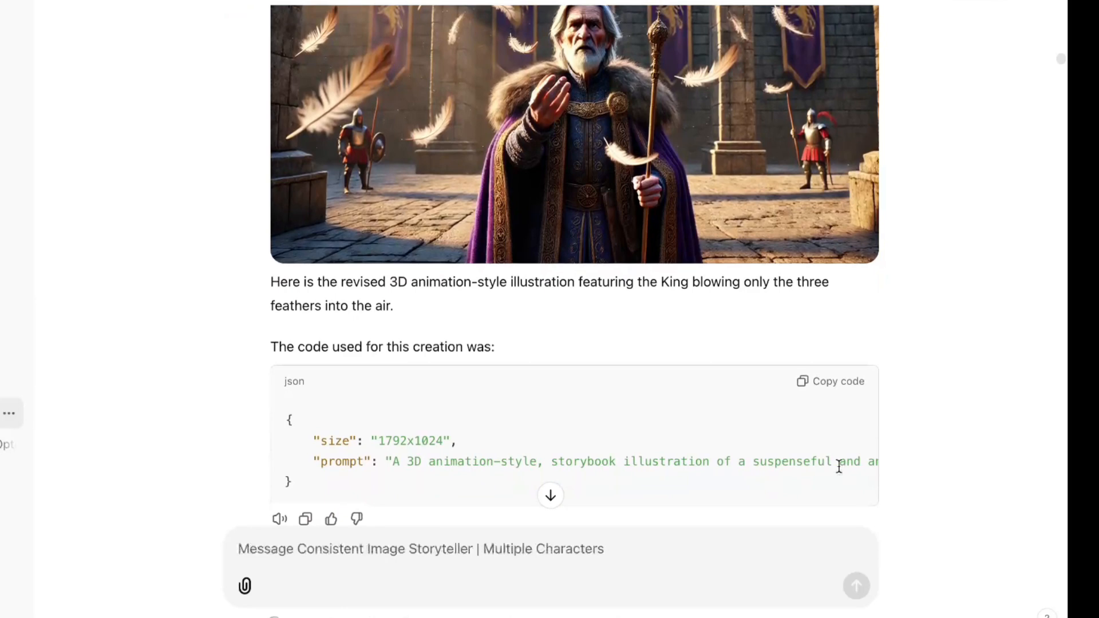
# Examine the request for an image of just the feathers on a solid warm gray background and the picture generated for it
pyautogui.scroll(-1, 839, 467)
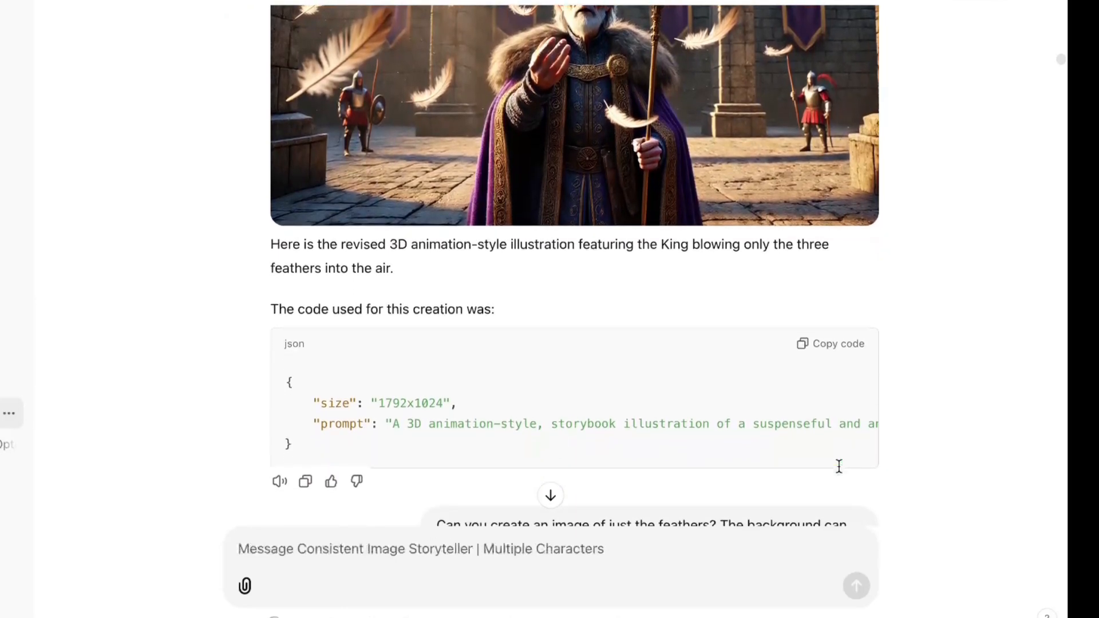
pyautogui.scroll(-1, 839, 466)
pyautogui.scroll(-2, 840, 467)
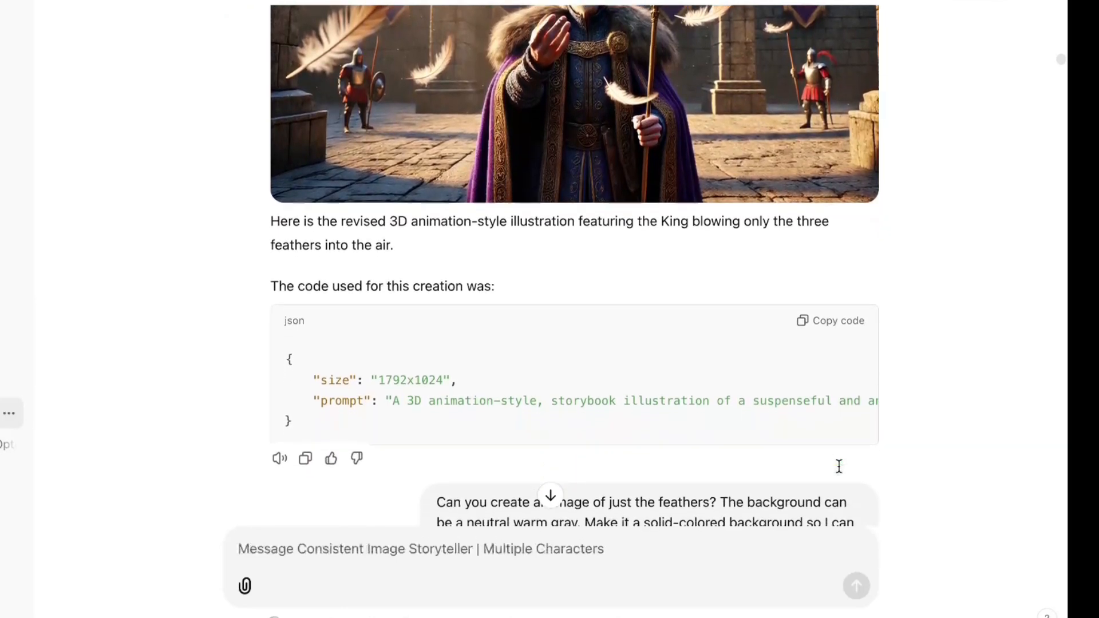
pyautogui.scroll(-2, 839, 467)
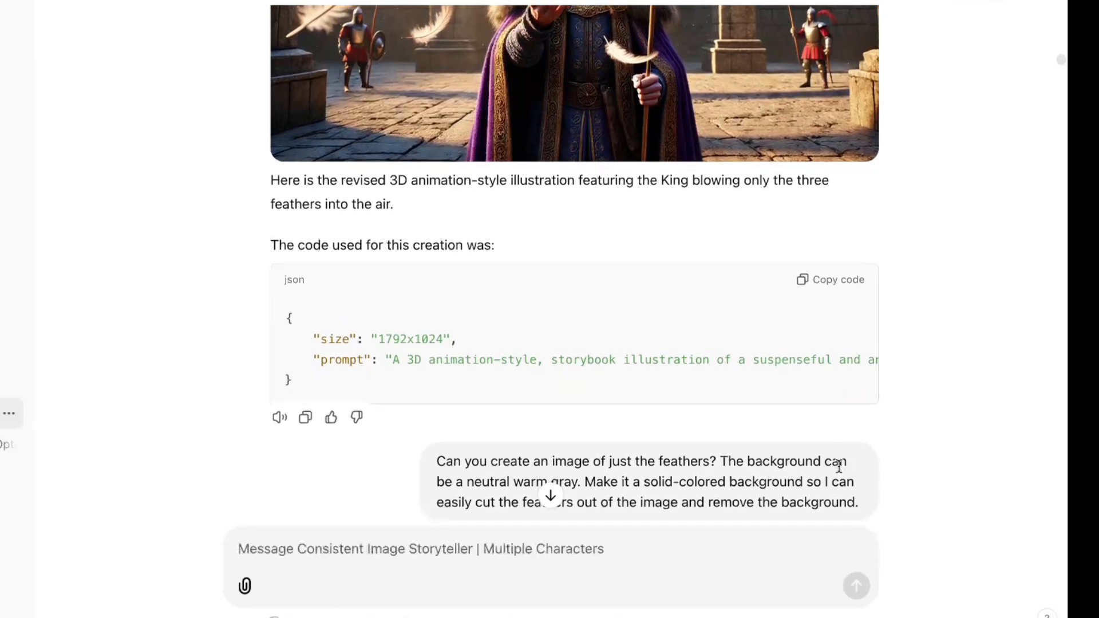
pyautogui.scroll(-1, 839, 466)
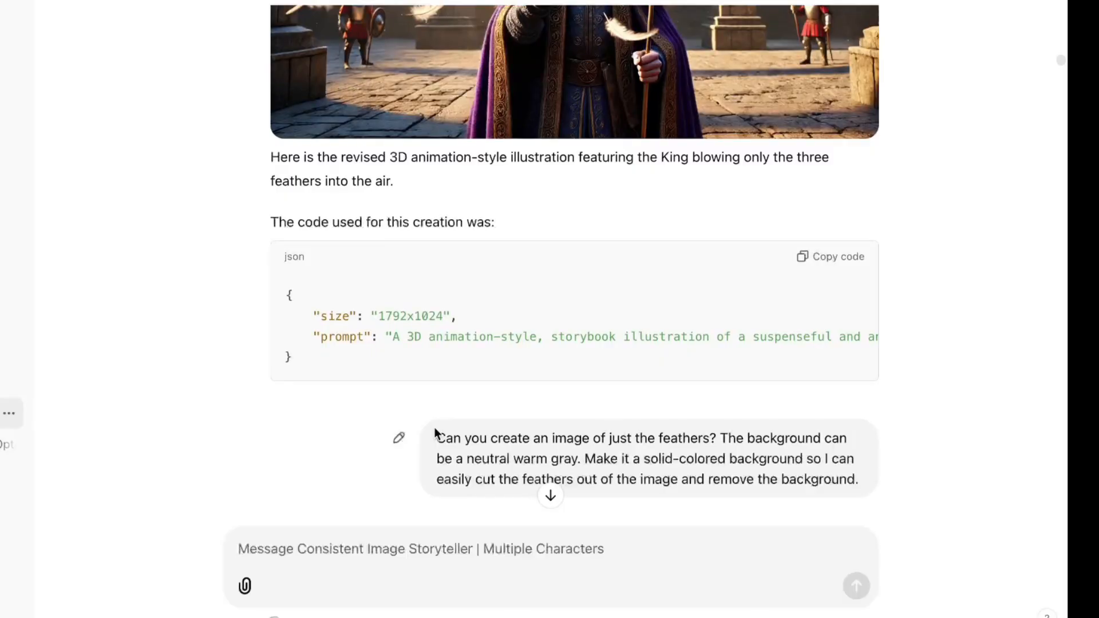
pyautogui.moveTo(436, 434); pyautogui.dragTo(867, 481)
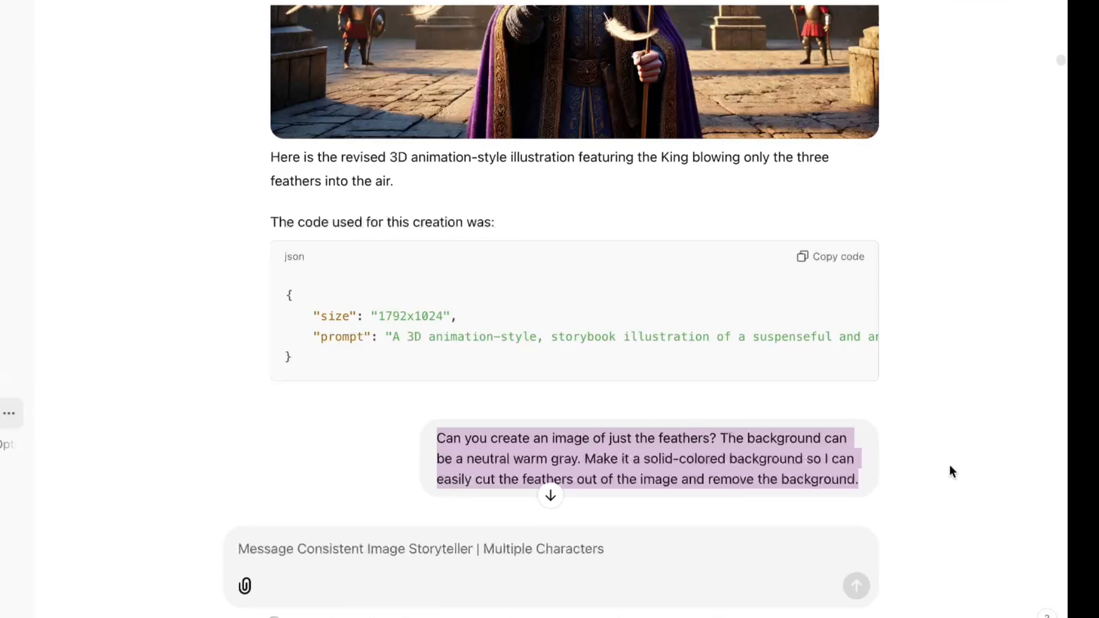
pyautogui.click(949, 465)
pyautogui.scroll(-6, 950, 458)
pyautogui.scroll(-3, 951, 462)
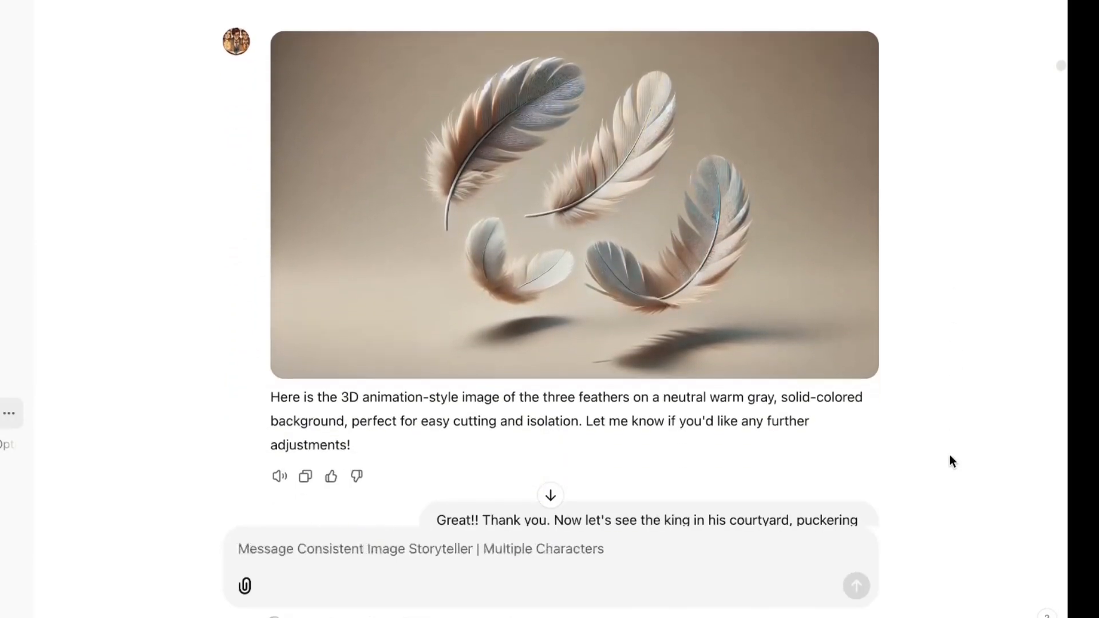
pyautogui.scroll(1, 949, 456)
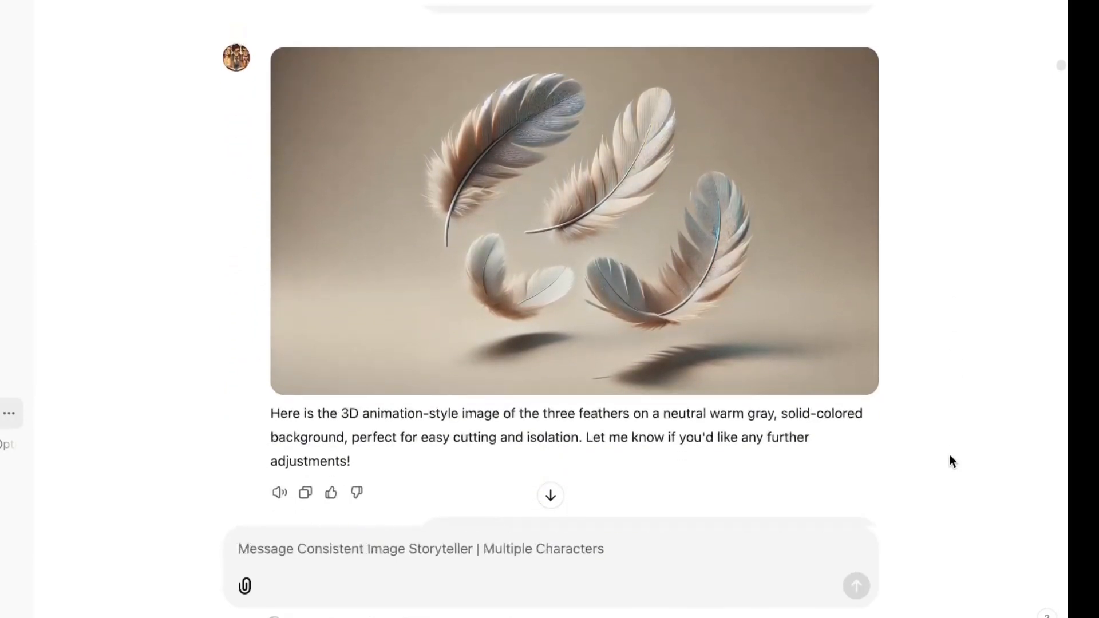
pyautogui.scroll(-2, 950, 458)
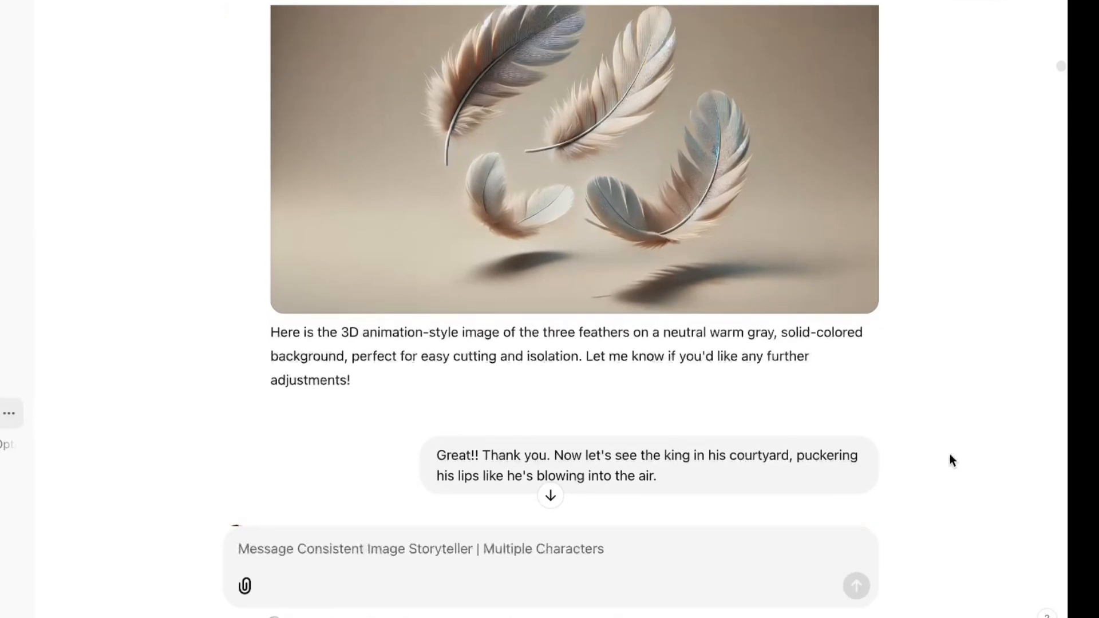
# Examine the request for the king puckering his lips in his courtyard, the generated picture and the follow-up asking for less pucker and a raised palm
pyautogui.moveTo(433, 454); pyautogui.dragTo(706, 476)
pyautogui.click(705, 476)
pyautogui.scroll(-3, 705, 476)
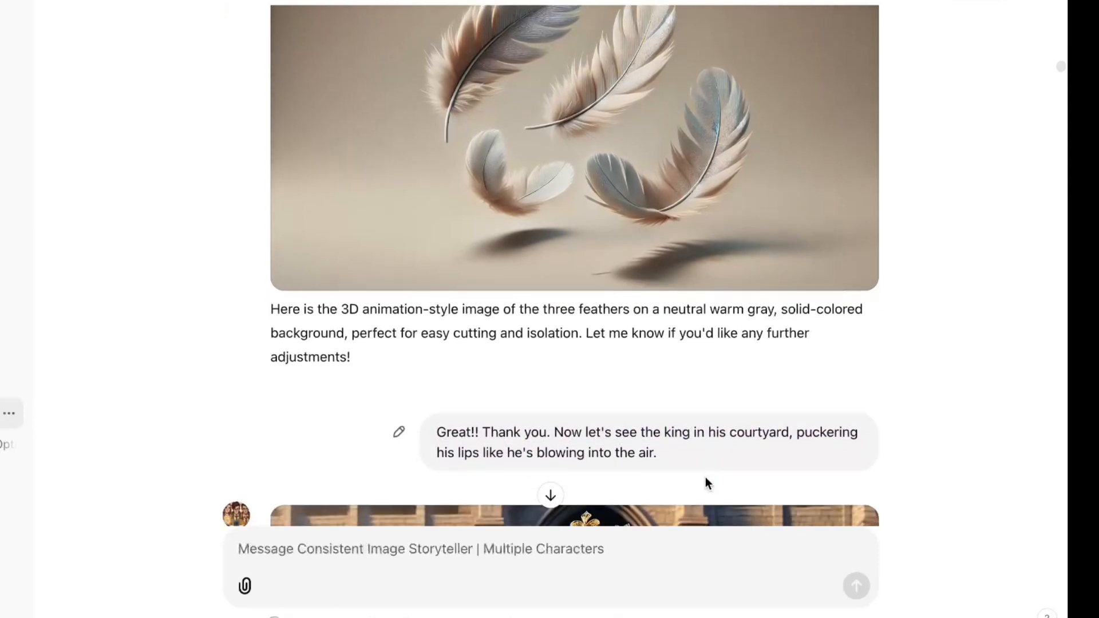
pyautogui.scroll(-5, 705, 478)
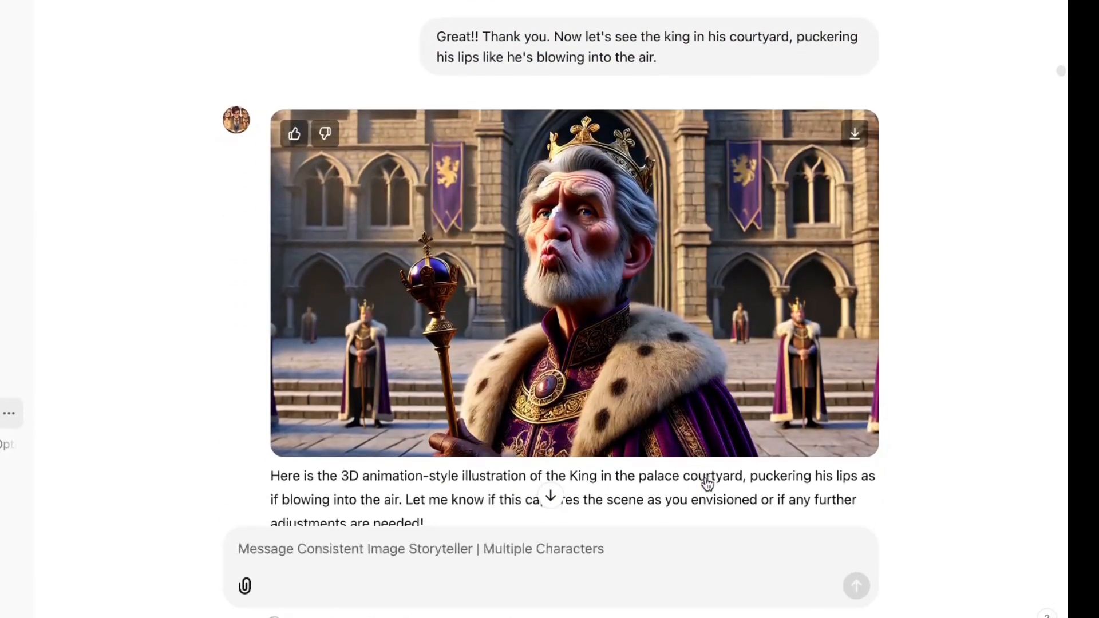
pyautogui.scroll(-1, 708, 484)
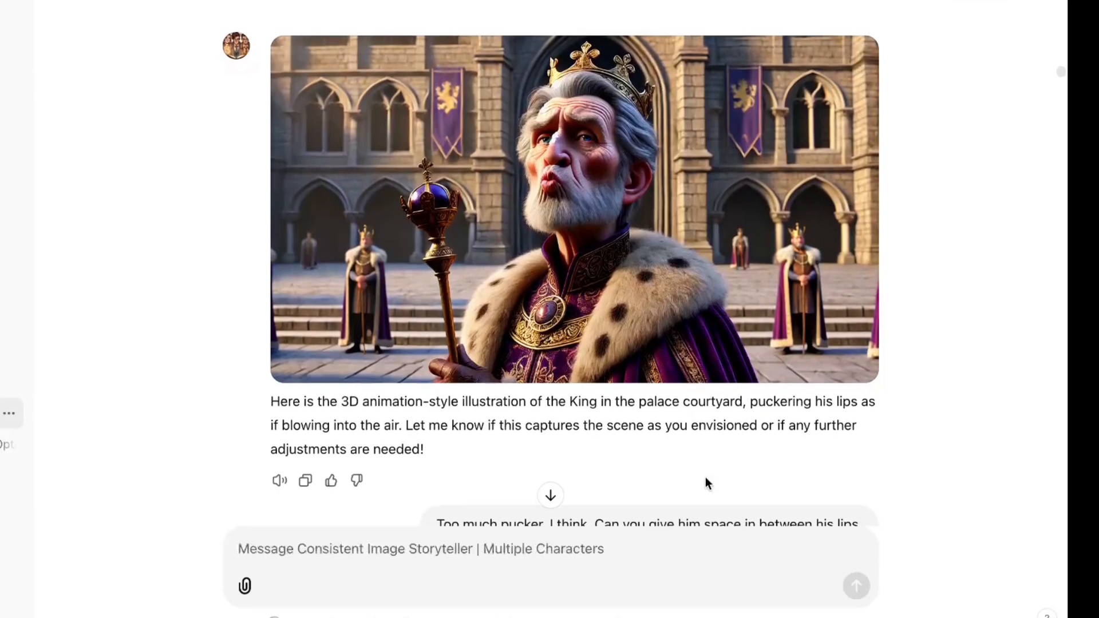
pyautogui.scroll(1, 943, 449)
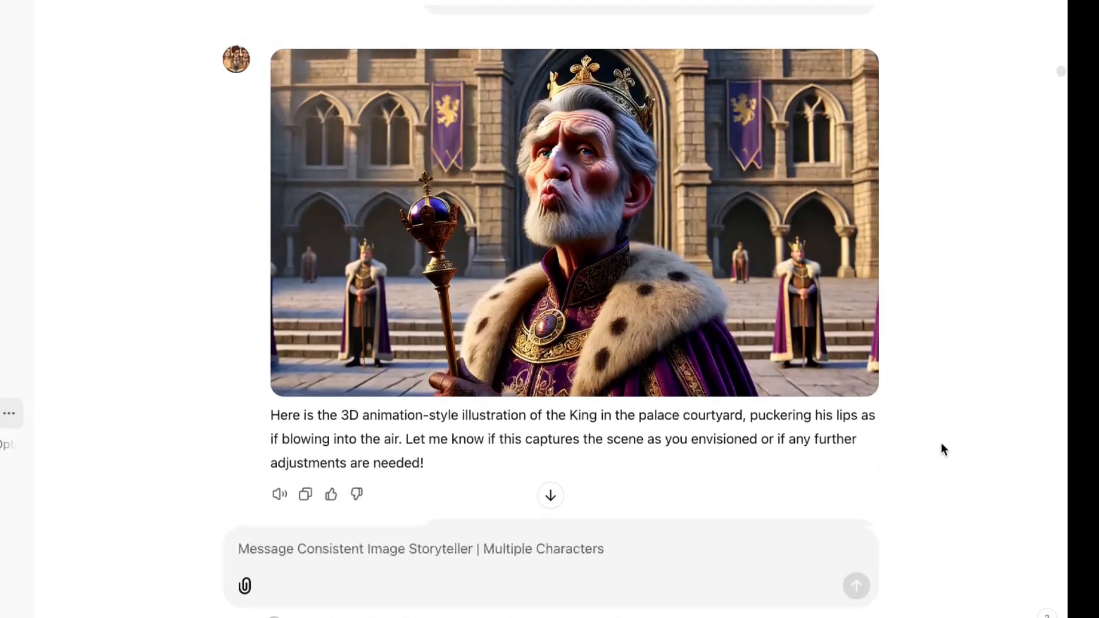
pyautogui.scroll(-2, 944, 449)
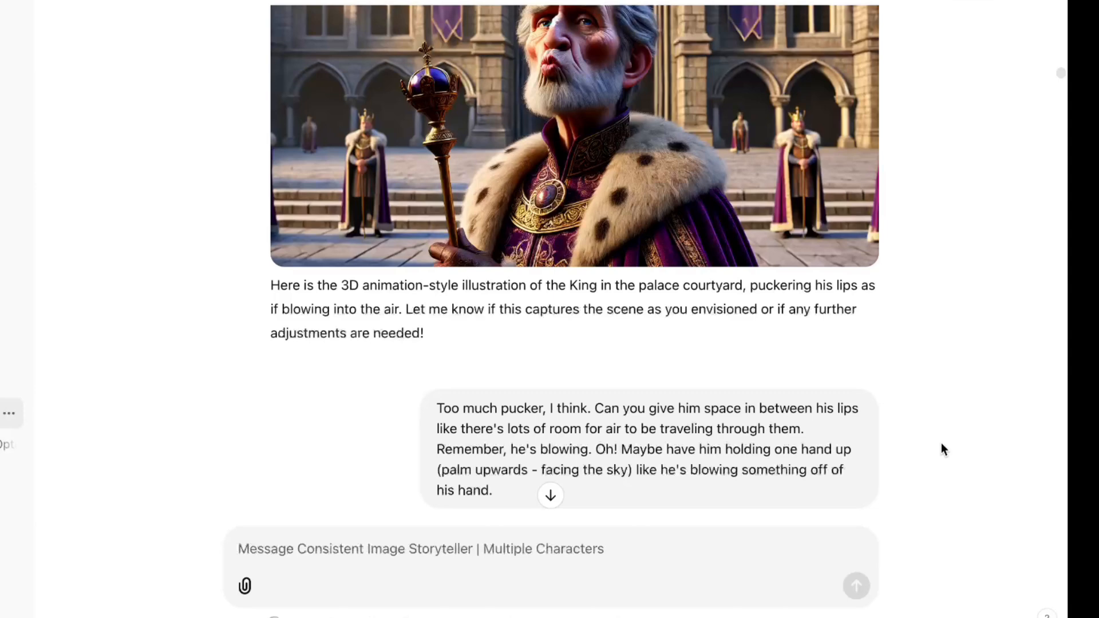
pyautogui.scroll(-10, 944, 449)
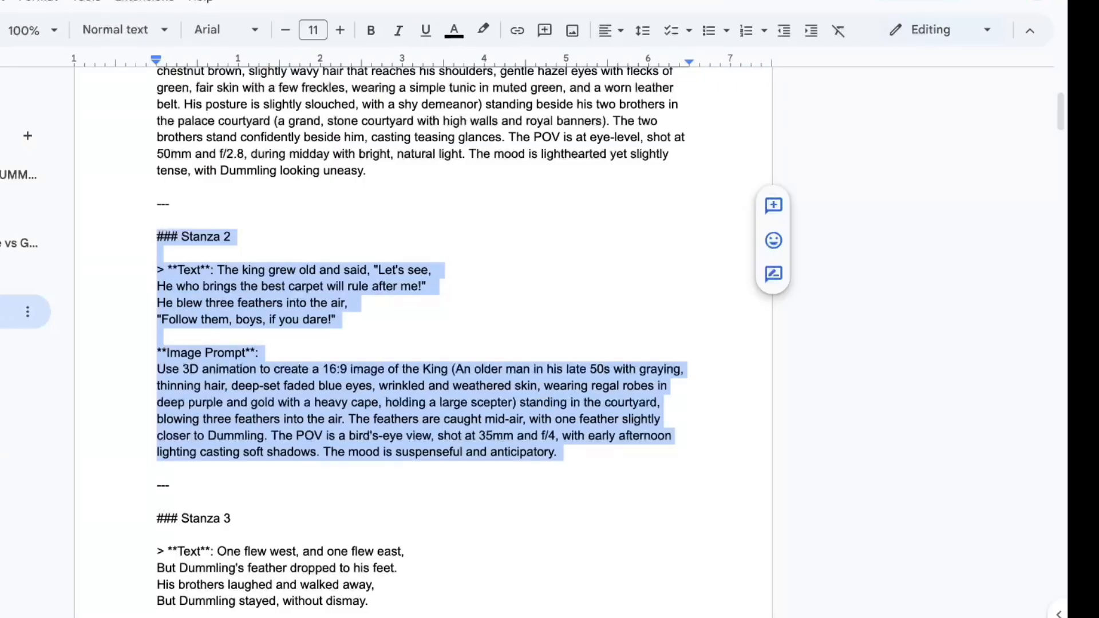
# Copy the Stanza 3 text and image prompt from the story document and send it to the custom GPT
pyautogui.scroll(-7, 424, 343)
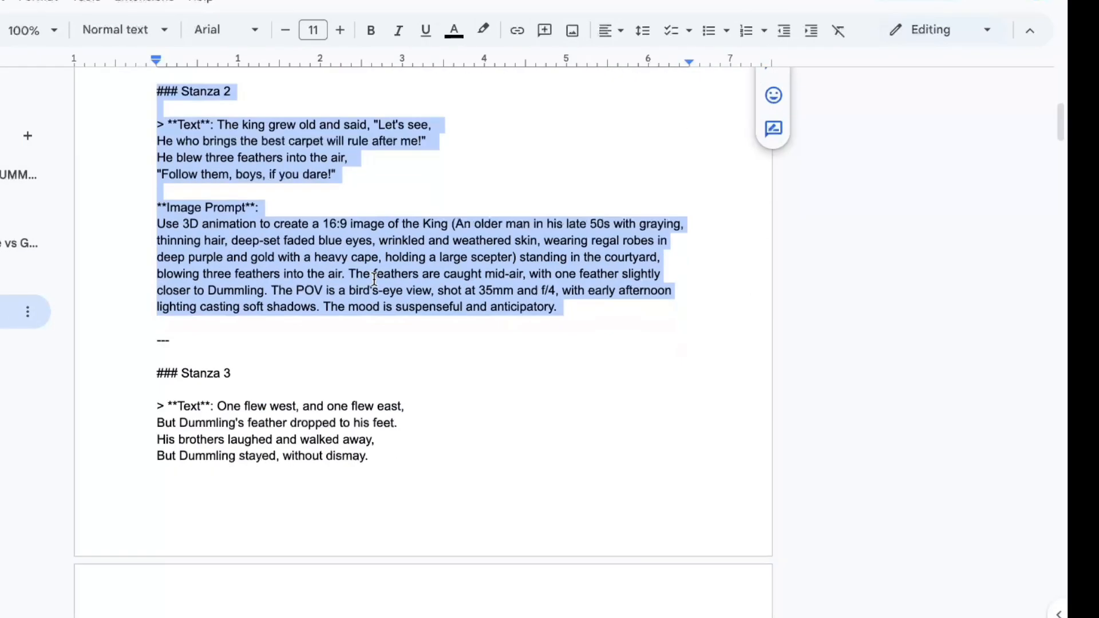
pyautogui.moveTo(157, 131); pyautogui.dragTo(372, 560)
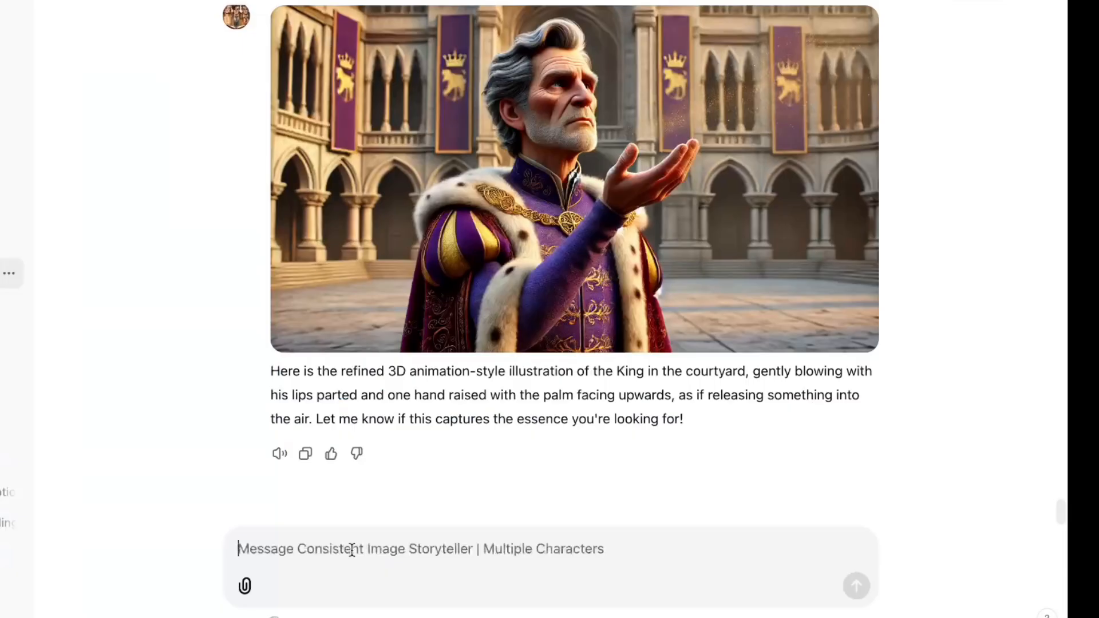
pyautogui.write('**Image Prompt**: Use 3D animation to create a 16:9 image of Dummling (A young man with soft, chestnut brown, slightly wavy hair reaching his shoulders, gentle hazel eyes, fair skin with freckles, wearing a simple tunic in muted green and a worn leather belt) looking down at a feather that has landed near his feet in the palace courtyard. His two brothers, with smug expressions, are seen walking away in opposite directions. The POV is low-angle, ground-level, shot at 28mm and f/2.8, during midday with bright sunlight highlighting Dummling and casting his brothers into shadow. The mood is determined and hopeful.')
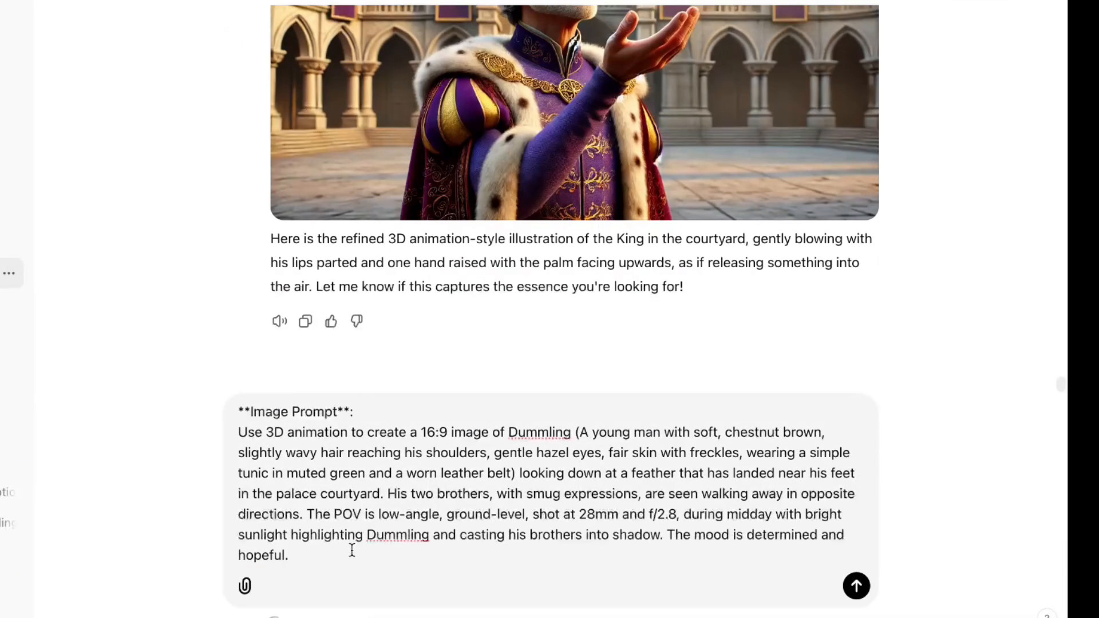
pyautogui.press('Return')
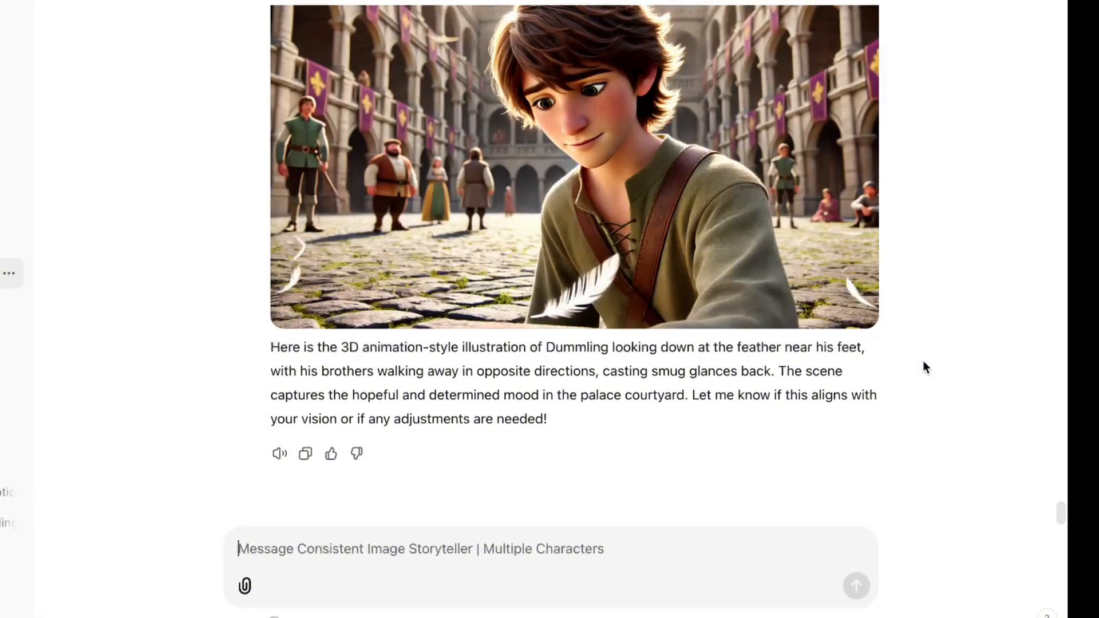
# Check the Stanza 3 picture against its prompt and request another image: the brothers walking apart, each chasing a feather, in a full-body, wide-angle side shot
pyautogui.scroll(10, 988, 381)
pyautogui.scroll(-8, 987, 409)
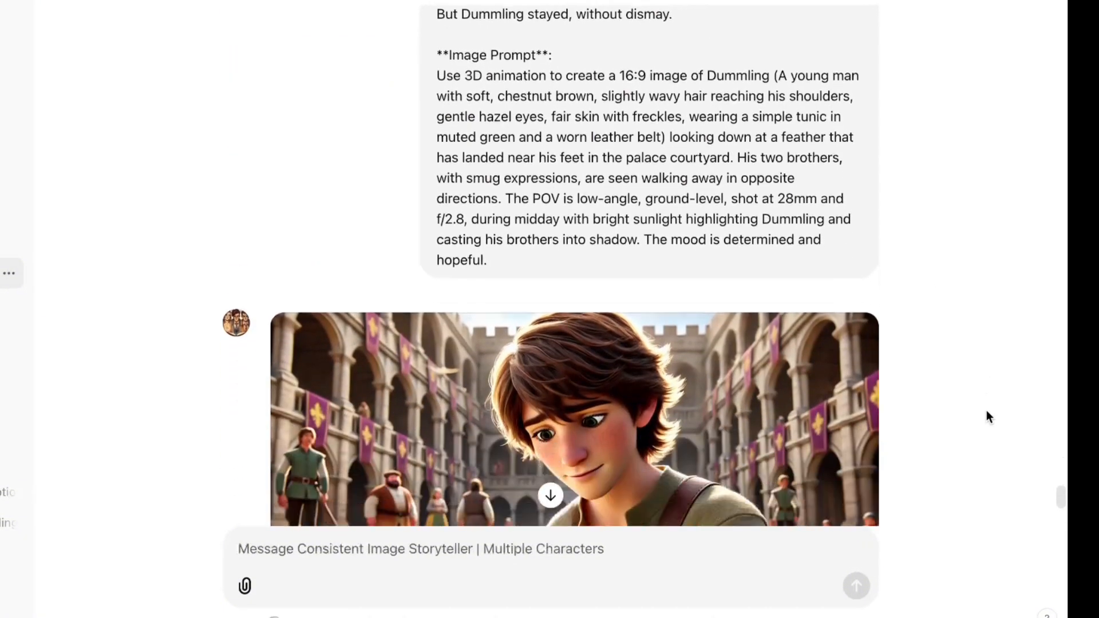
pyautogui.click(533, 574)
pyautogui.write('Can you')
pyautogui.press('BackSpace')
pyautogui.press('BackSpace')
pyautogui.press('BackSpace')
pyautogui.press('BackSpace')
pyautogui.press('BackSpace')
pyautogui.press('BackSpace')
pyautogui.press('BackSpace')
pyautogui.press('BackSpace')
pyautogui.write('Thank you I ')
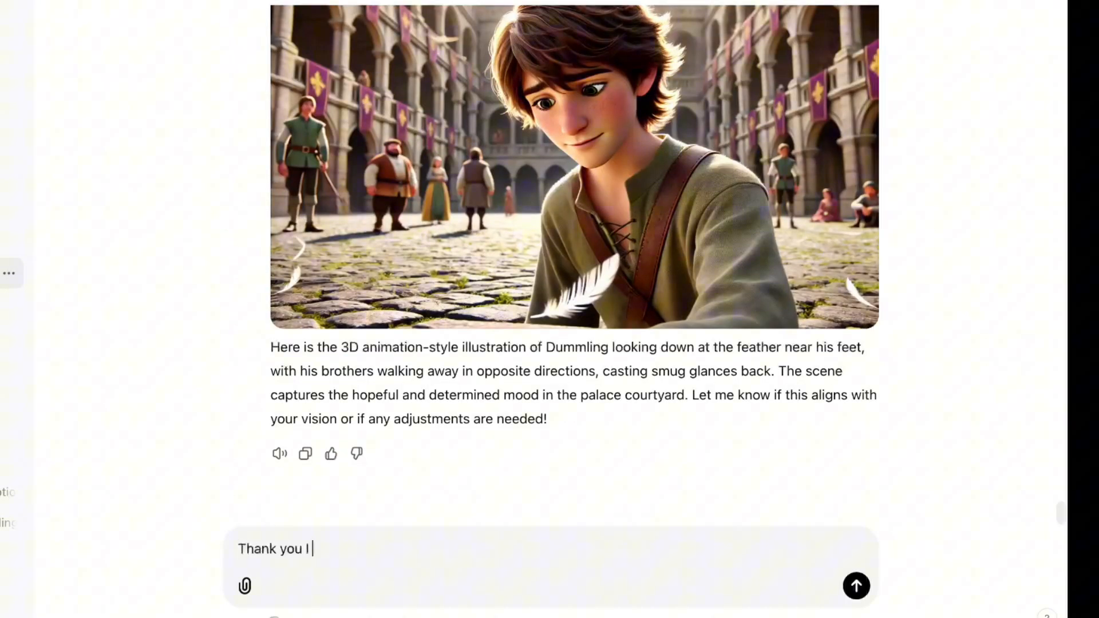
pyautogui.write('can make this work! Ca')
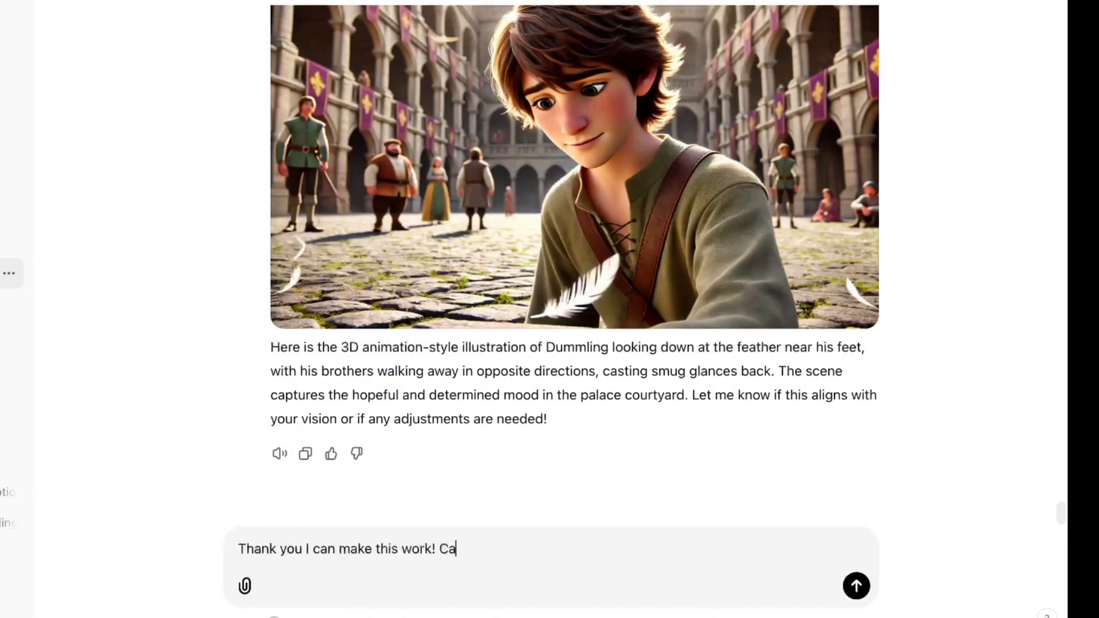
pyautogui.write('n you please create another image of the brothers walking away from each other, each chasing a separate feather?')
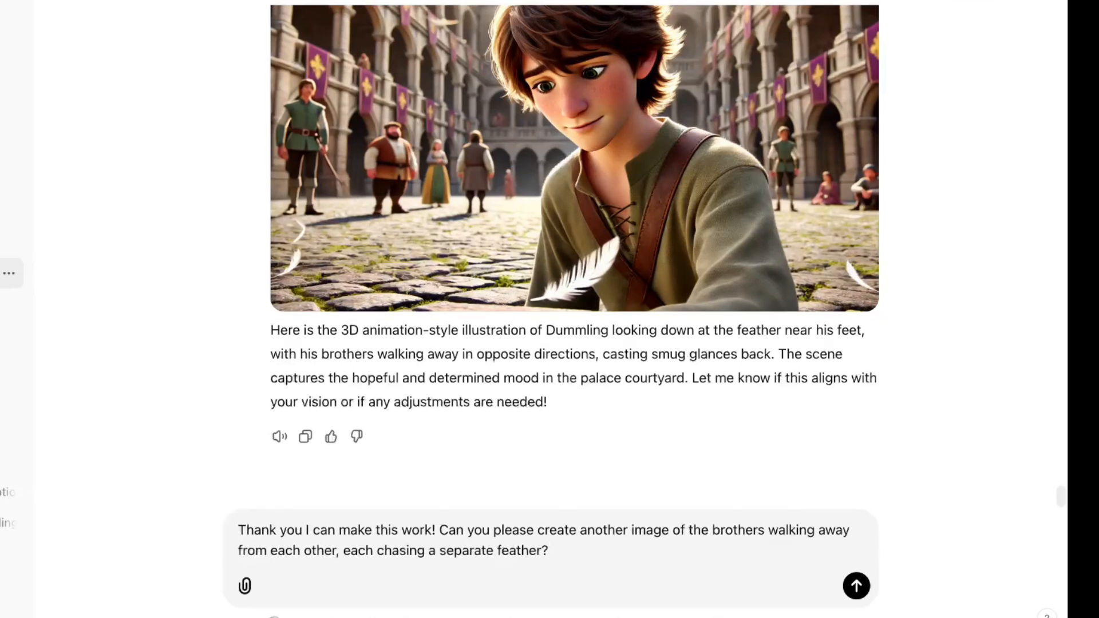
pyautogui.write(' This should be a side shot, wide angle view, showing their full bodies walking at opposite sides of the shot')
pyautogui.press('Return')
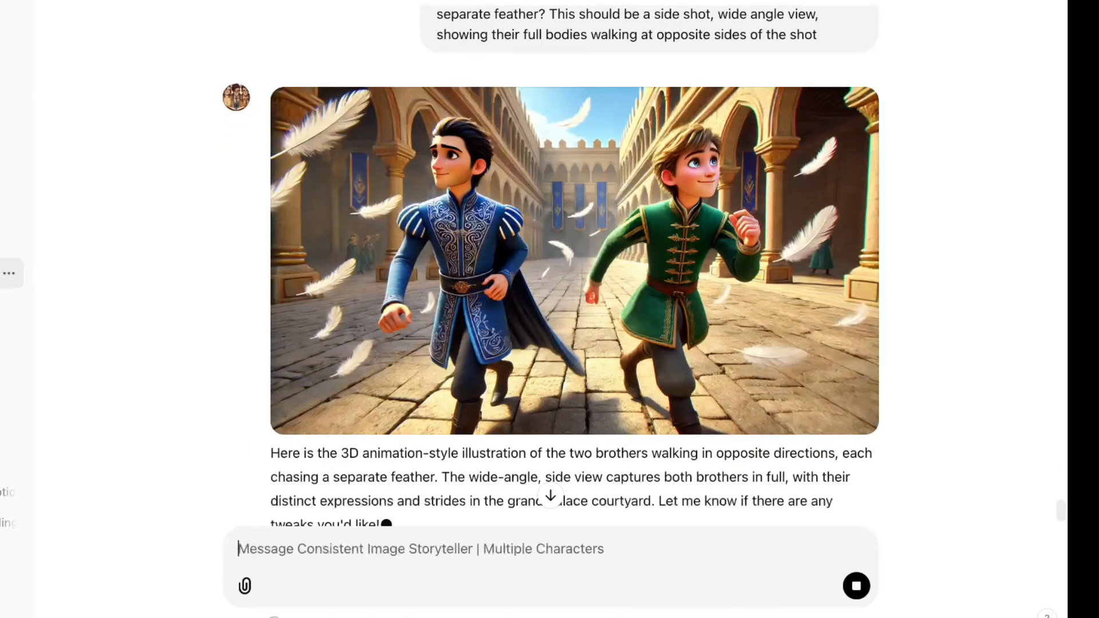
# Send feedback that the brothers walk almost straight towards the camera, asking for one more try with only side profile shots of their bodies
pyautogui.write('Good job following most of the directio')
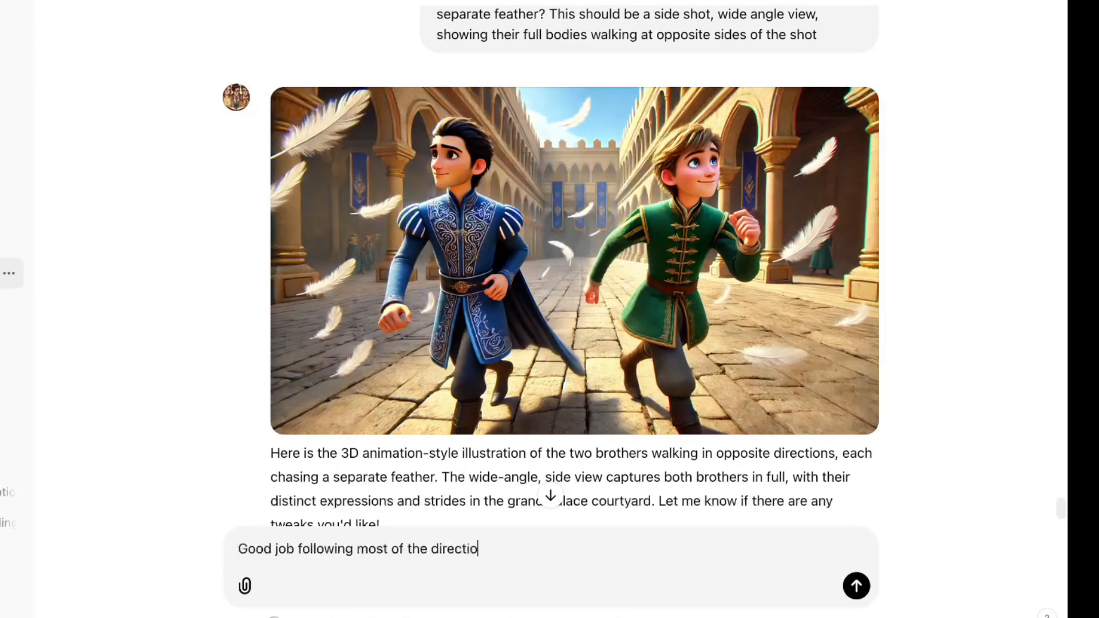
pyautogui.write('ns but they are walking towards the camera almost straight on vs walking to either side')
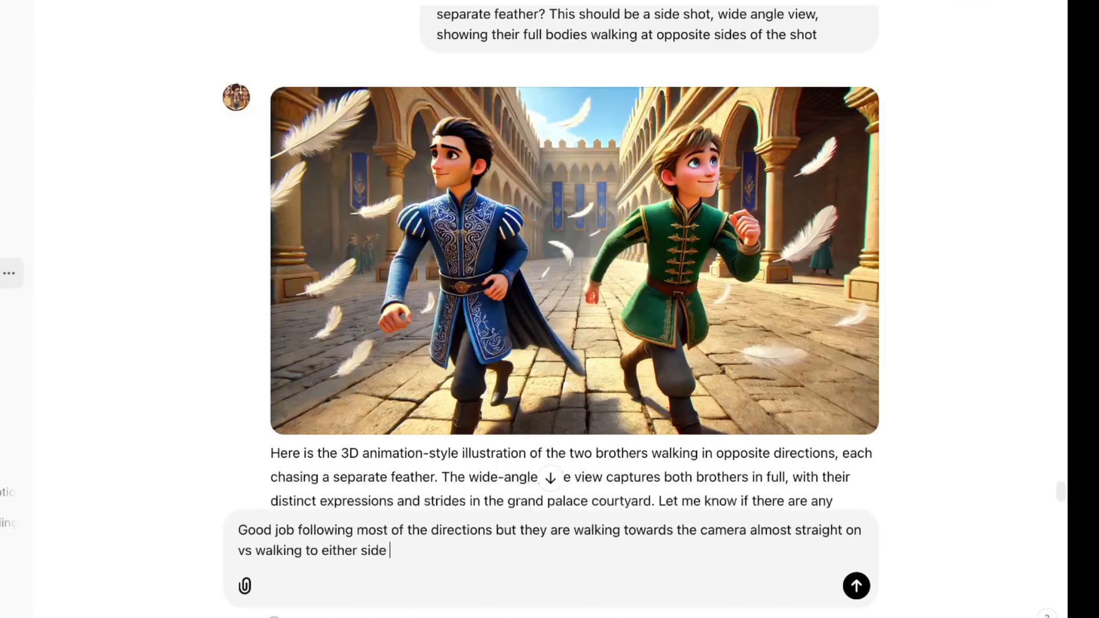
pyautogui.press('BackSpace')
pyautogui.write('. We should see their sides, profile shot of their bodies, only')
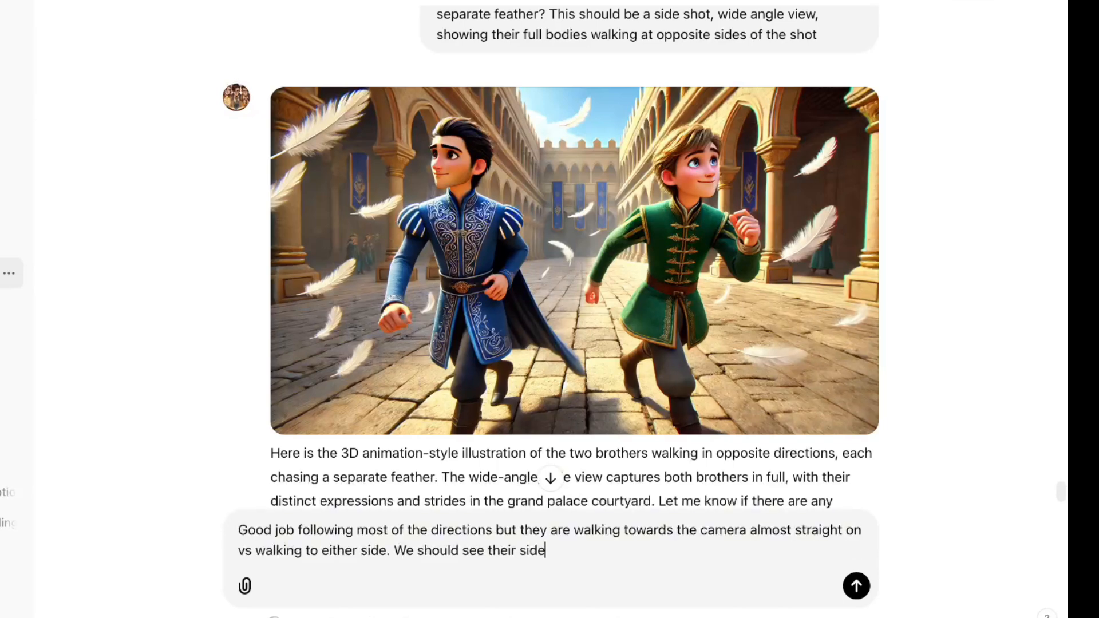
pyautogui.write('. Can you try it one more time?')
pyautogui.press('Return')
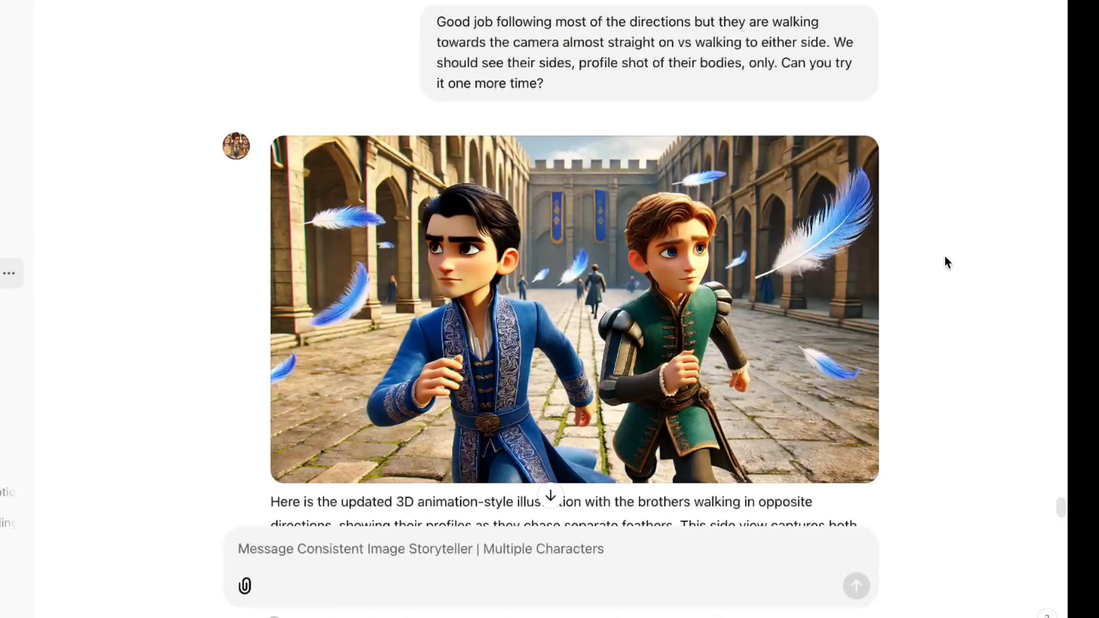
# Compare the two pictures of the brothers chasing feathers with the Dummling scene and download the first version of the brothers
pyautogui.scroll(10, 945, 262)
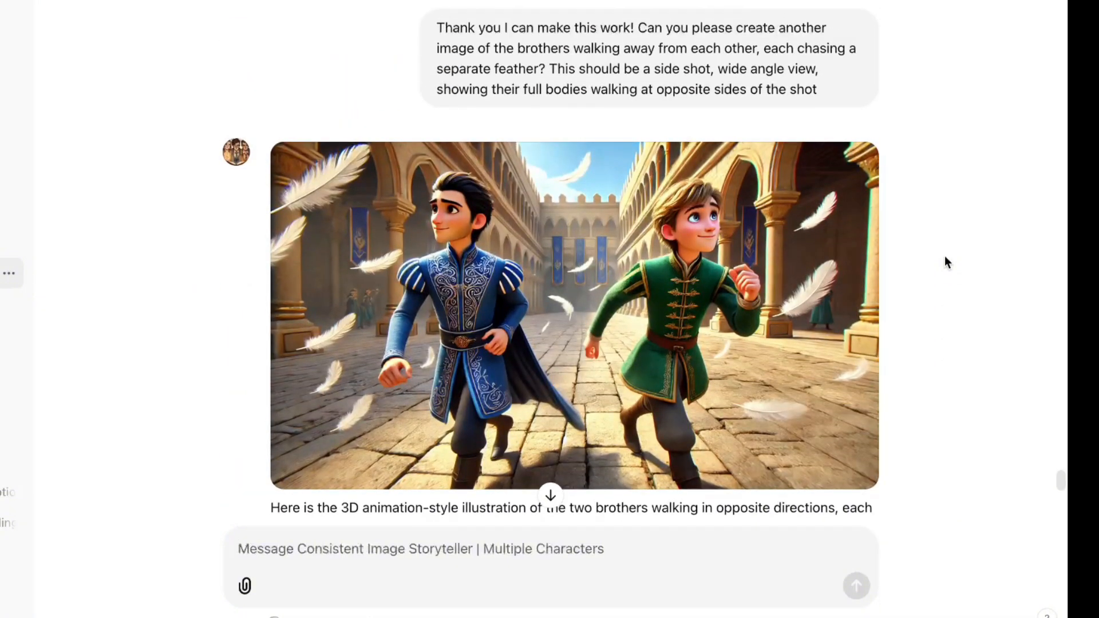
pyautogui.click(858, 165)
pyautogui.scroll(8, 977, 393)
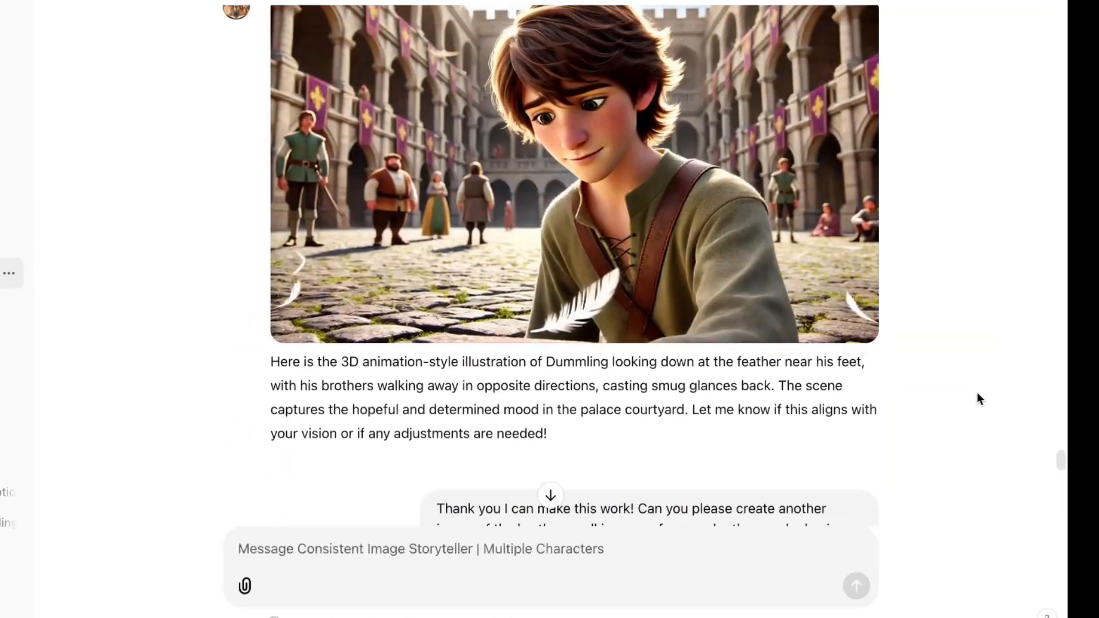
pyautogui.scroll(-7, 977, 393)
pyautogui.scroll(-14, 977, 393)
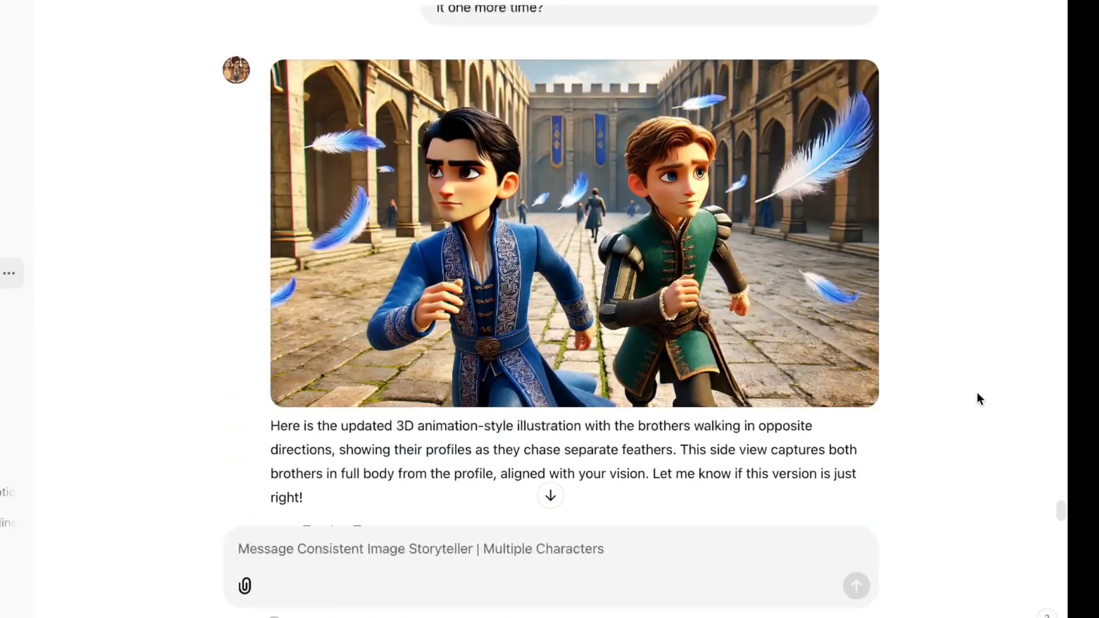
pyautogui.scroll(3, 977, 393)
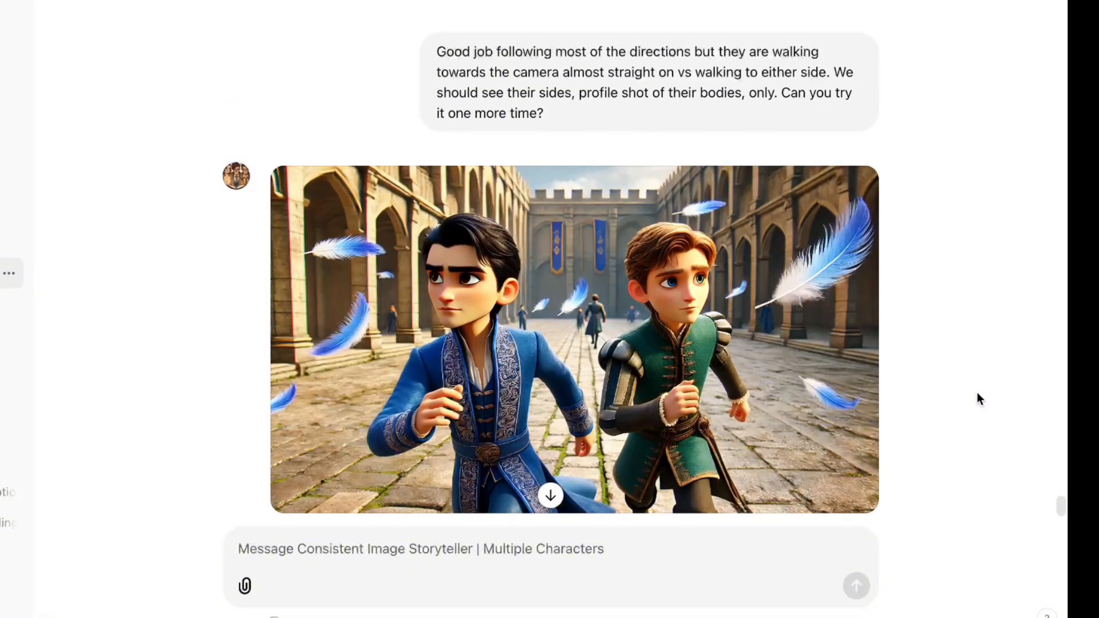
pyautogui.scroll(10, 977, 393)
# Copy the Stanza 4 text and trapdoor image prompt from the story document and send it to the custom GPT
pyautogui.scroll(-10, 977, 385)
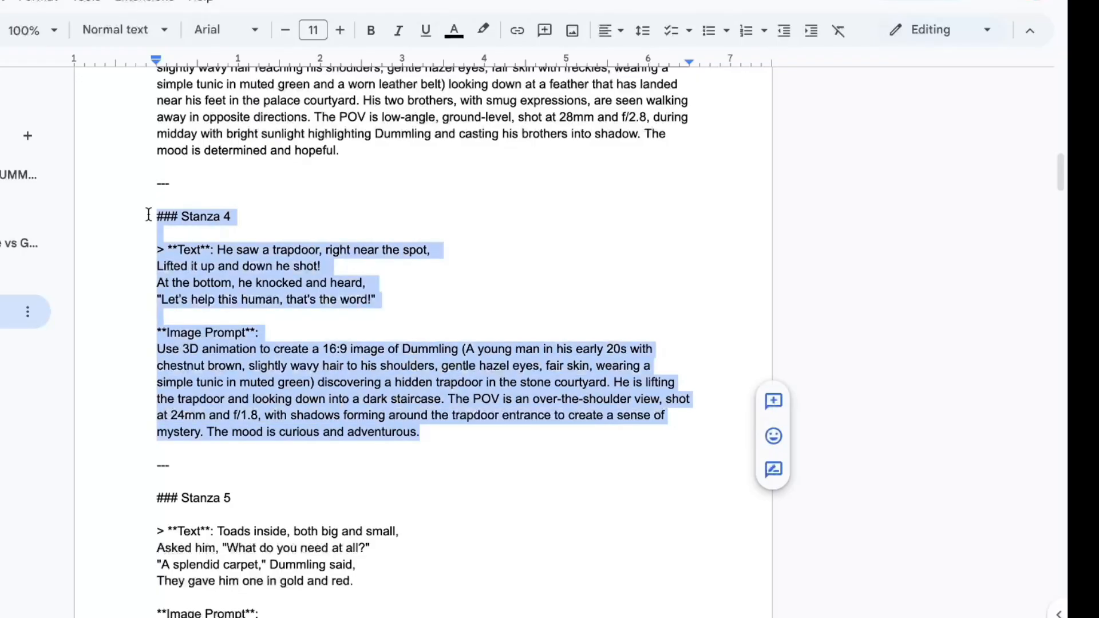
pyautogui.hotkey('ctrl', 'Tab')
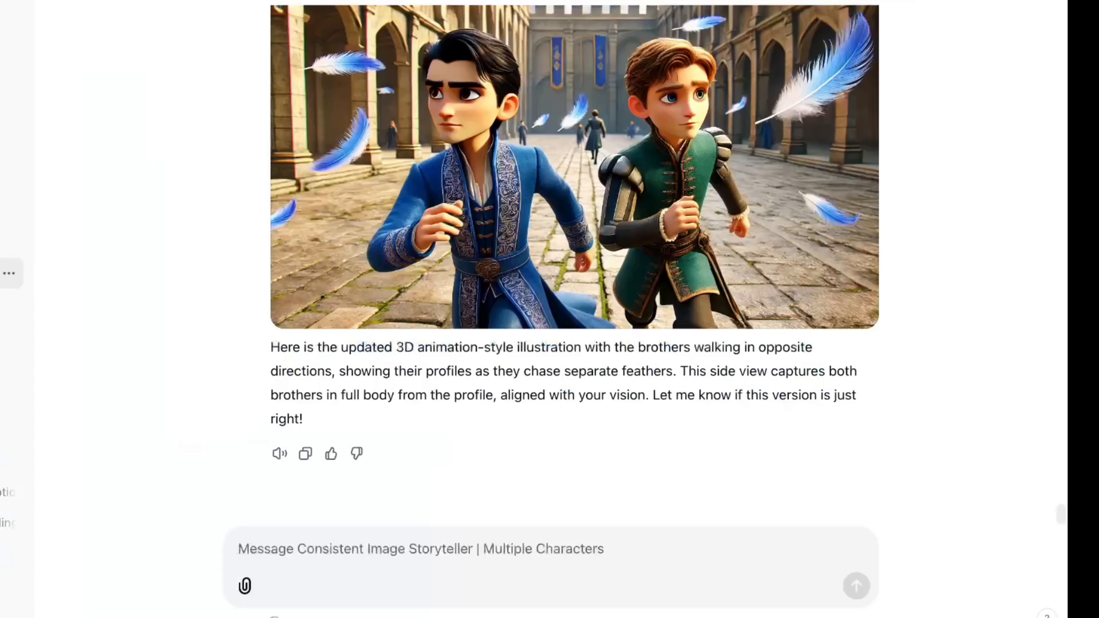
pyautogui.click(300, 546)
pyautogui.write('### Stanza 4  > **Text**: He saw a trapdoor, right near the spot, Lifted it up and down he shot! At the bottom, he knocked and heard, "Let’s help this human, that\'s the word!"  **Image Prompt**: Use 3D animation to create a 16:9 image of Dummling (A young man in his early 20s with chestnut brown, slightly wavy hair to his shoulders, gentle hazel eyes, fair skin, wearing a simple tunic in muted green) discovering a hidden trapdoor in the stone courtyard. He is lifting the trapdoor and looking down into a dark staircase. The POV is an over-the-shoulder view, shot at 24mm and f/1.8, with shadows forming around the trapdoor entrance to create a sense of mystery. The mood is curious and adventurous.')
pyautogui.press('Return')
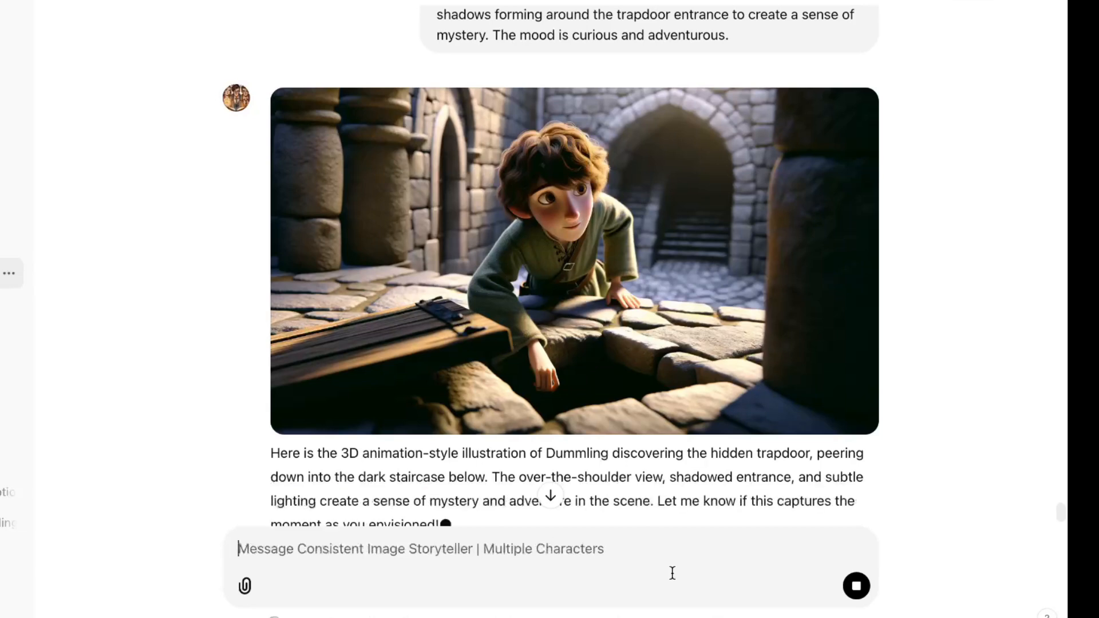
# Review the trapdoor picture and send "Can you try again making sure it's an over-the-shoulder point of view, please?"
pyautogui.scroll(-2, 737, 391)
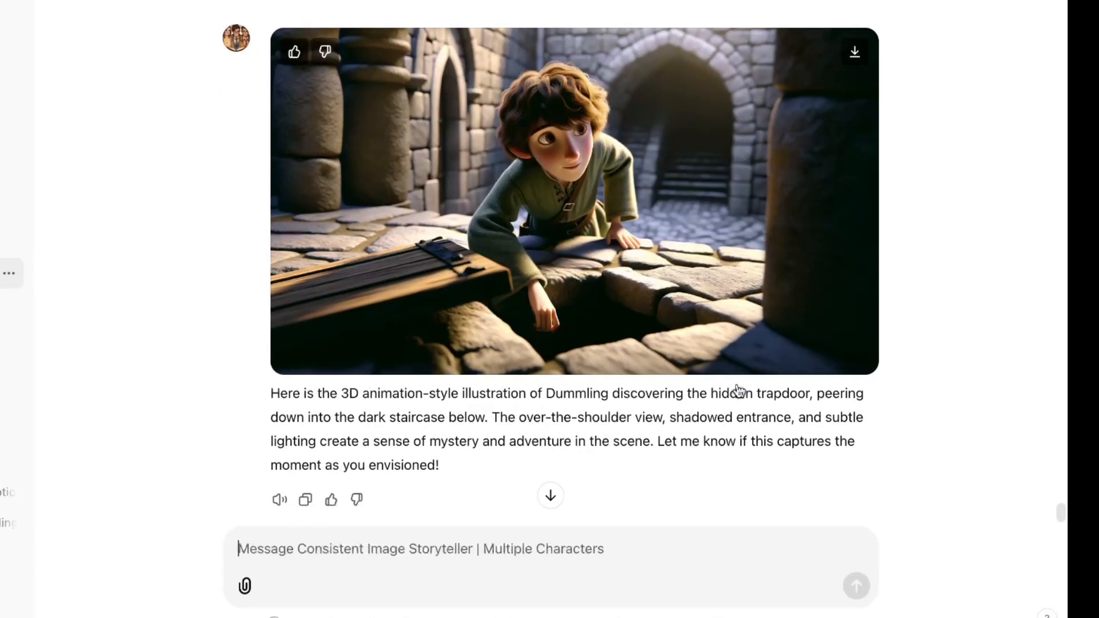
pyautogui.scroll(1, 737, 387)
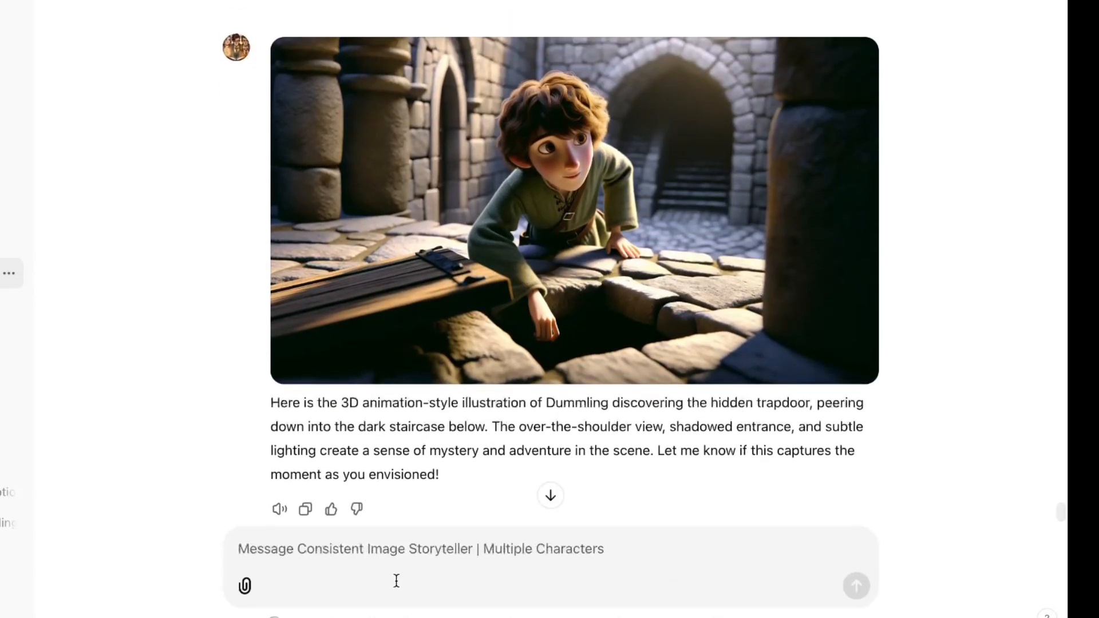
pyautogui.write('CAn')
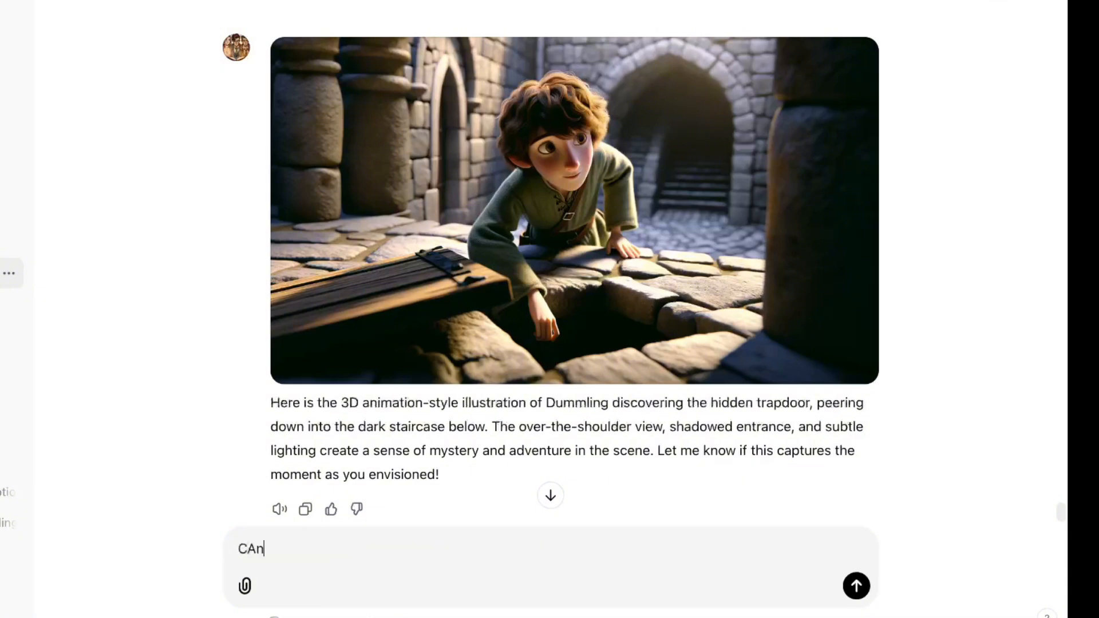
pyautogui.press('BackSpace')
pyautogui.write('an you try again ')
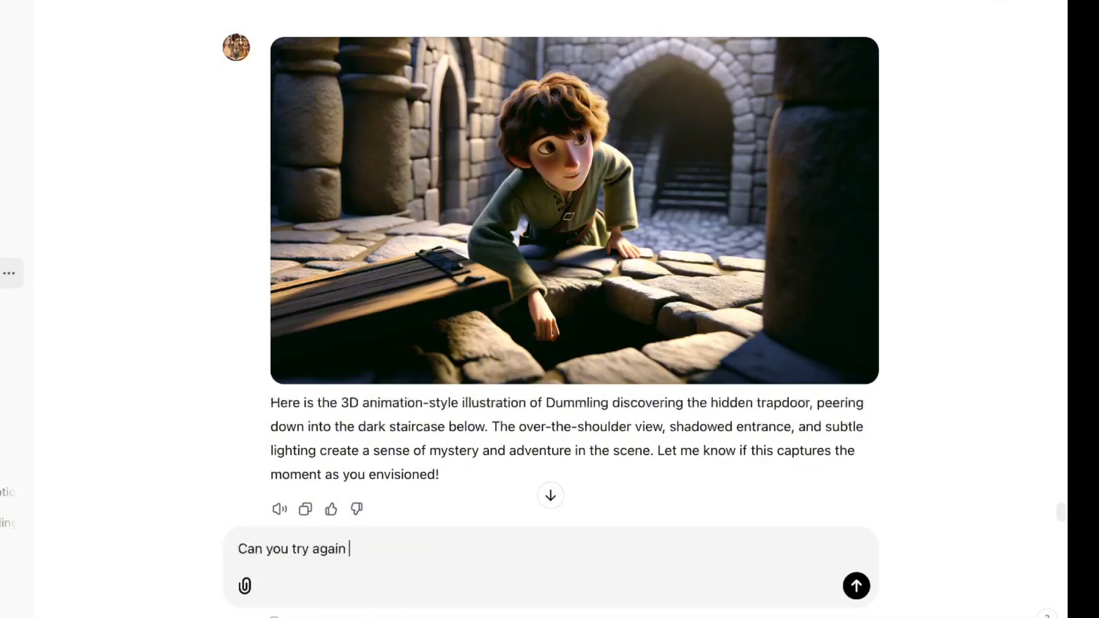
pyautogui.write("making sure it's an")
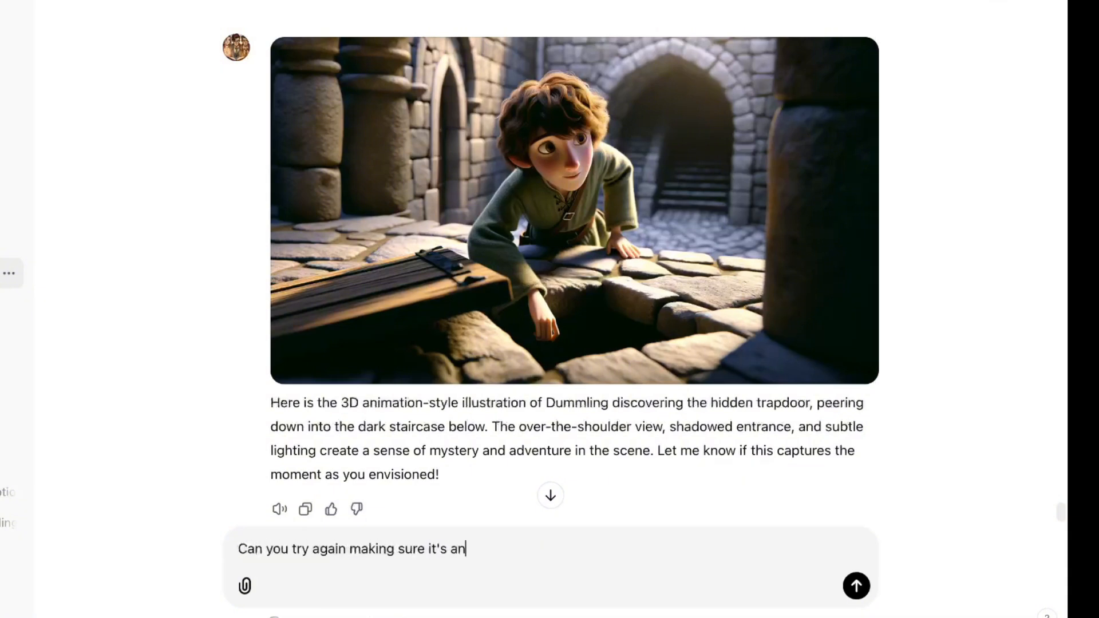
pyautogui.write(' over-the-shoulder')
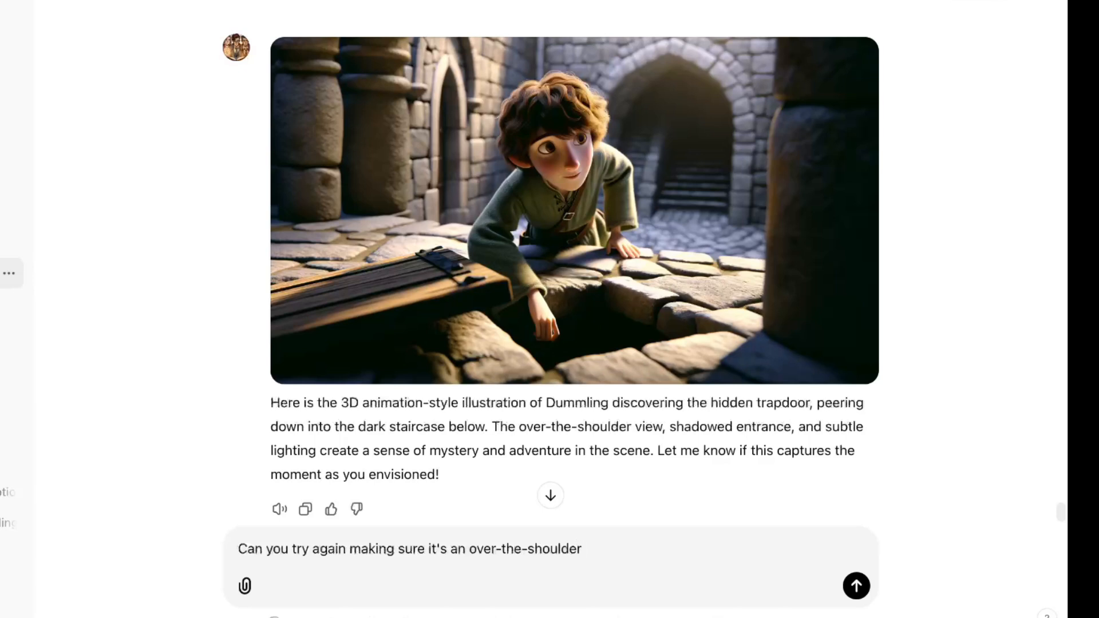
pyautogui.write(' point of view, please?')
pyautogui.press('Return')
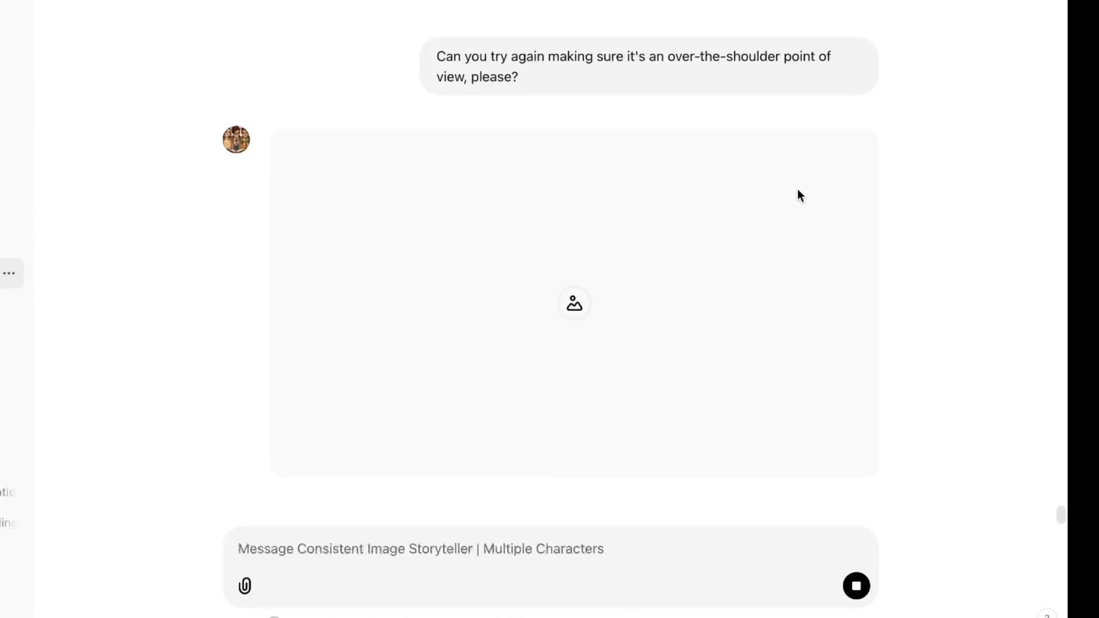
# Draft feedback that an over-the-shoulder angle wouldn't show his face but his back and the back of his head
pyautogui.write('Hmmm, he should')
pyautogui.press('BackSpace')
pyautogui.press('BackSpace')
pyautogui.press('BackSpace')
pyautogui.press('BackSpace')
pyautogui.press('BackSpace')
pyautogui.press('BackSpace')
pyautogui.press('BackSpace')
pyautogui.press('BackSpace')
pyautogui.press('BackSpace')
pyautogui.write("an over-the-shoulder angle wouldn't show his")
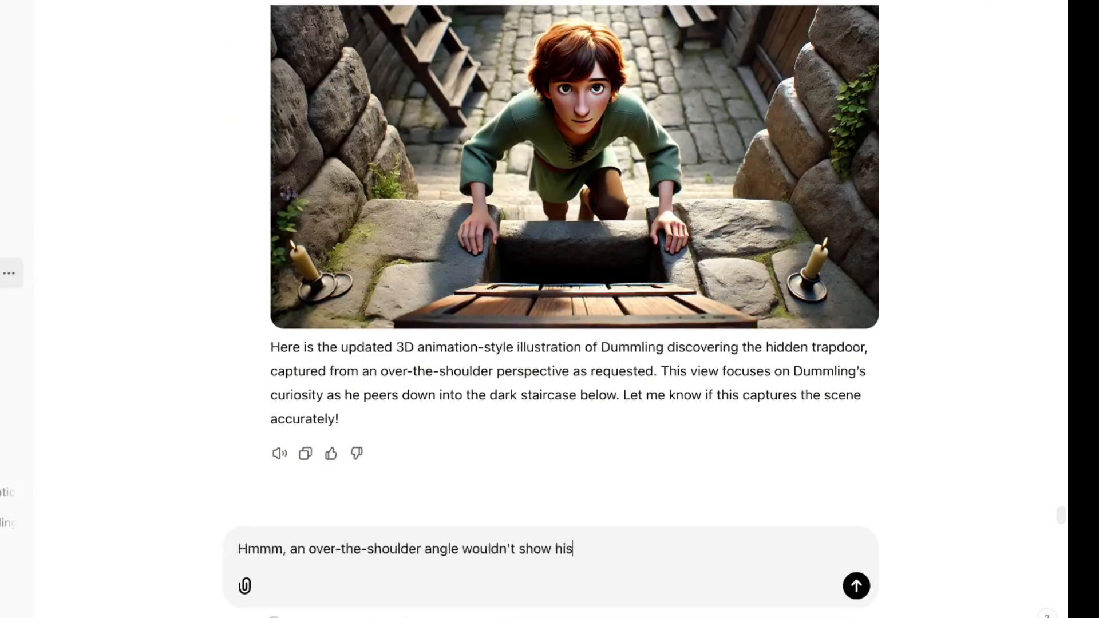
pyautogui.write(" face, it'd show his back and the back of his head. We shou")
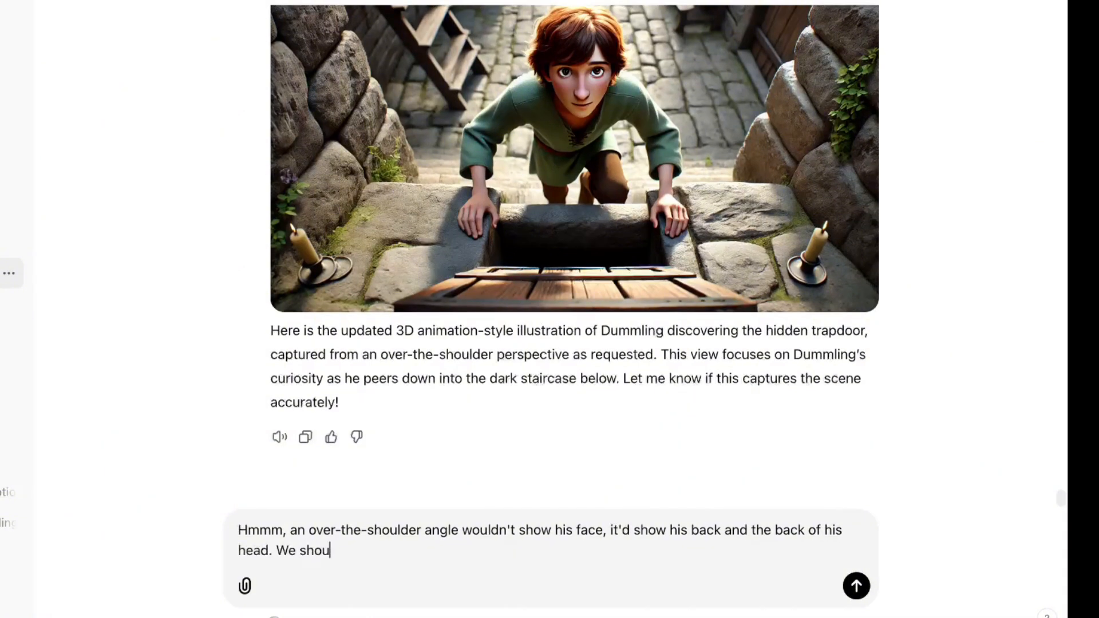
# Add that the camera should be behind him, looking at stairs going downward into the trap door, and send the feedback
pyautogui.write('ld also be looking at stairs going down')
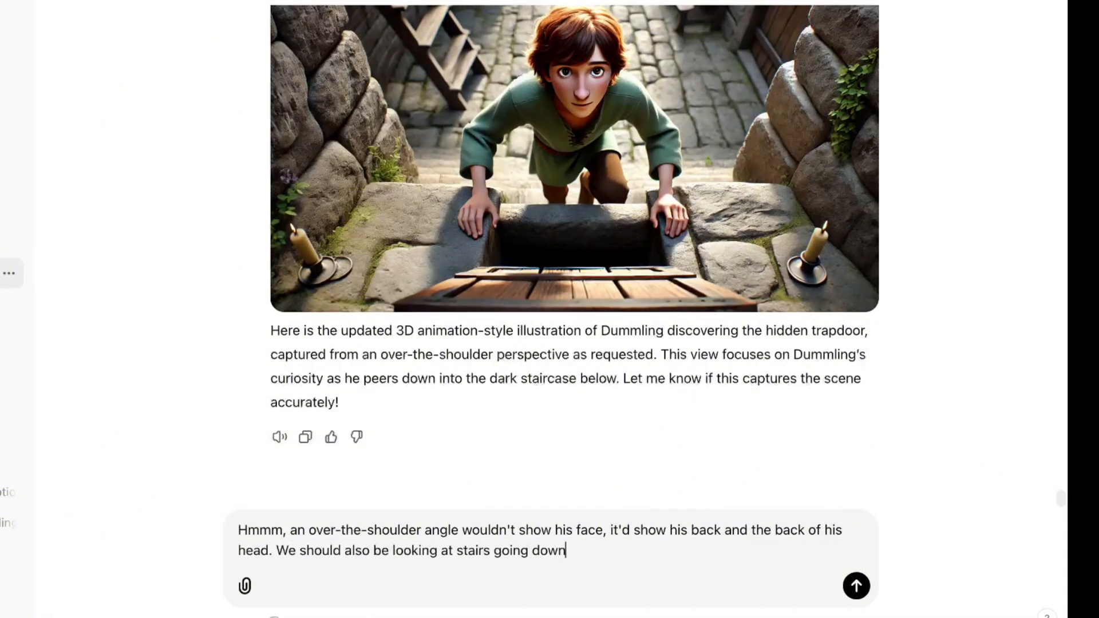
pyautogui.write('ward vs him clim')
pyautogui.press('BackSpace')
pyautogui.press('BackSpace')
pyautogui.press('BackSpace')
pyautogui.press('BackSpace')
pyautogui.press('BackSpace')
pyautogui.press('BackSpace')
pyautogui.press('BackSpace')
pyautogui.press('BackSpace')
pyautogui.press('BackSpace')
pyautogui.press('BackSpace')
pyautogui.press('BackSpace')
pyautogui.press('BackSpace')
pyautogui.write('into the trap door.')
pyautogui.click(271, 550)
pyautogui.write(', the camera should be behind him')
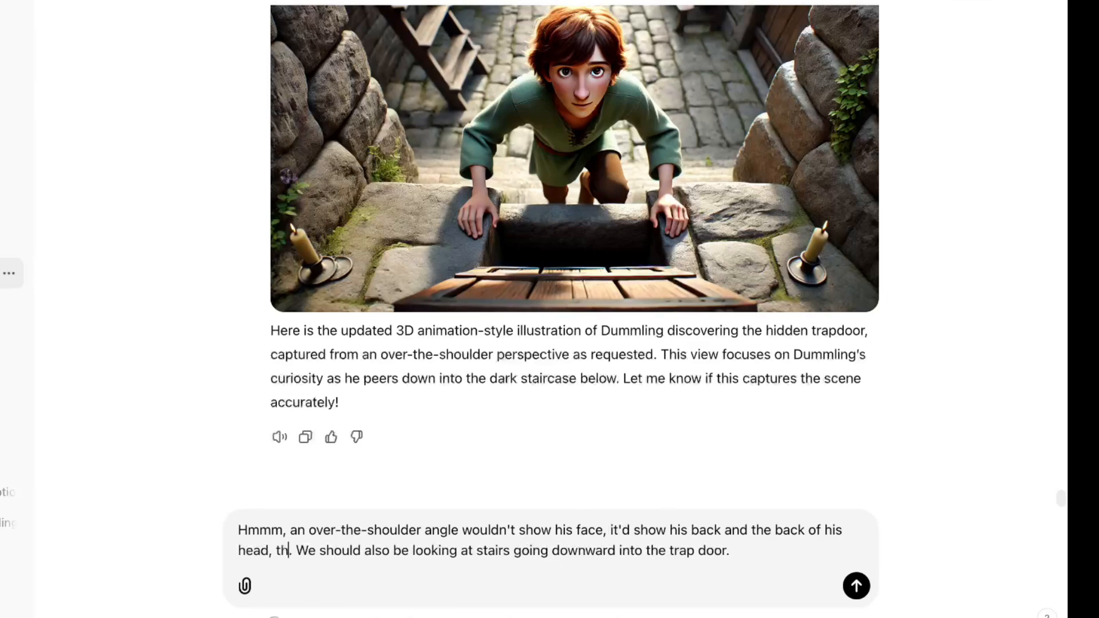
pyautogui.press('Return')
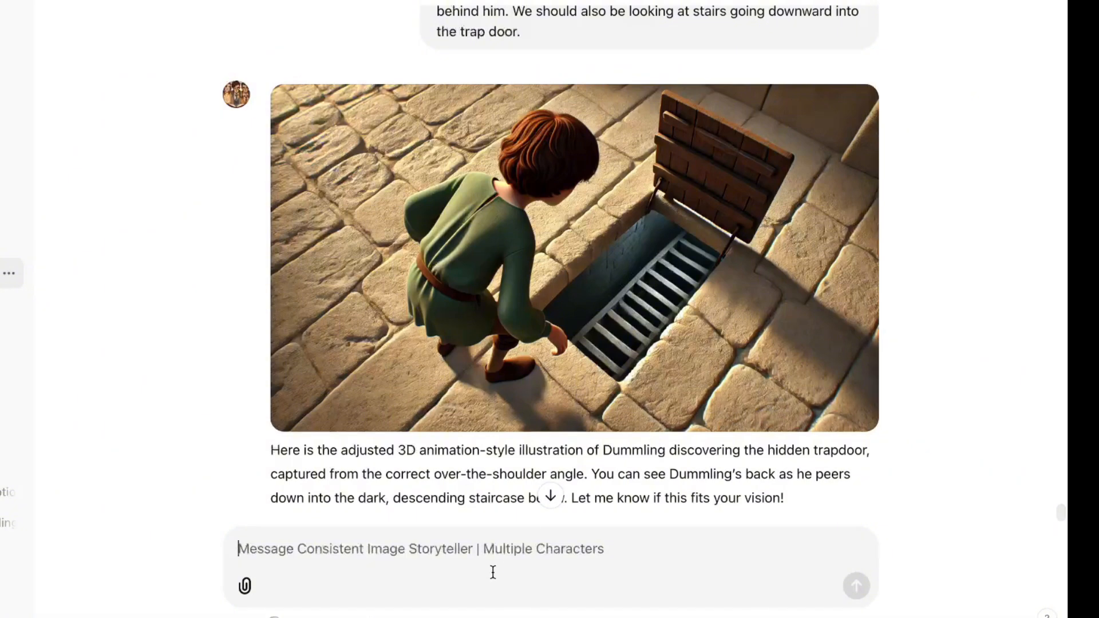
# Reply "Much better! Thanks Chat!" to the new trapdoor picture
pyautogui.write('Much better! Thanks Chat!')
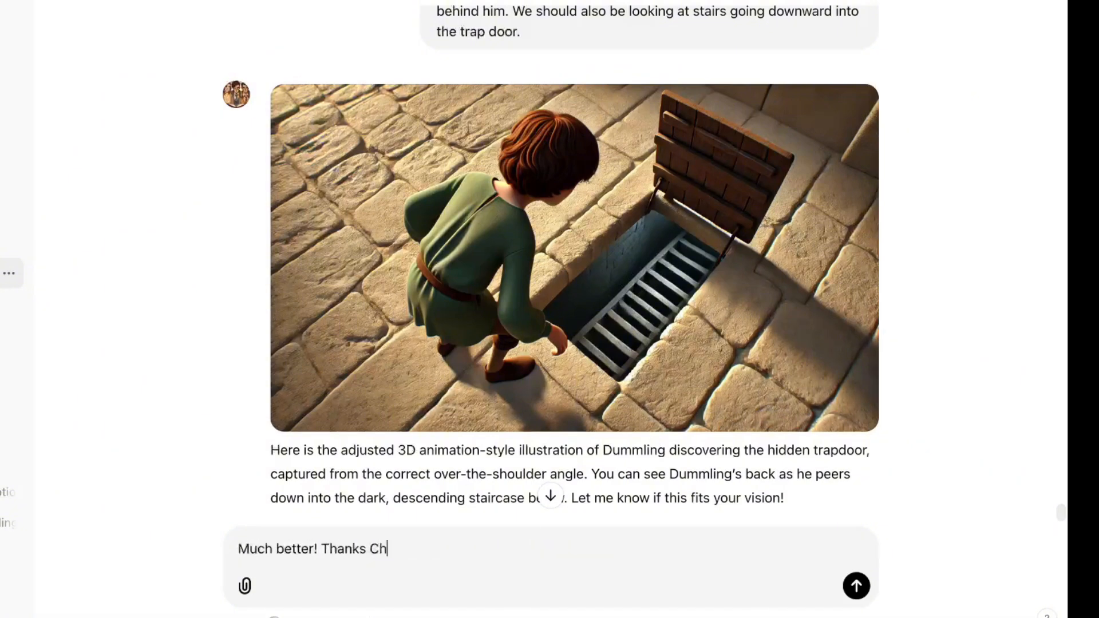
pyautogui.press('Return')
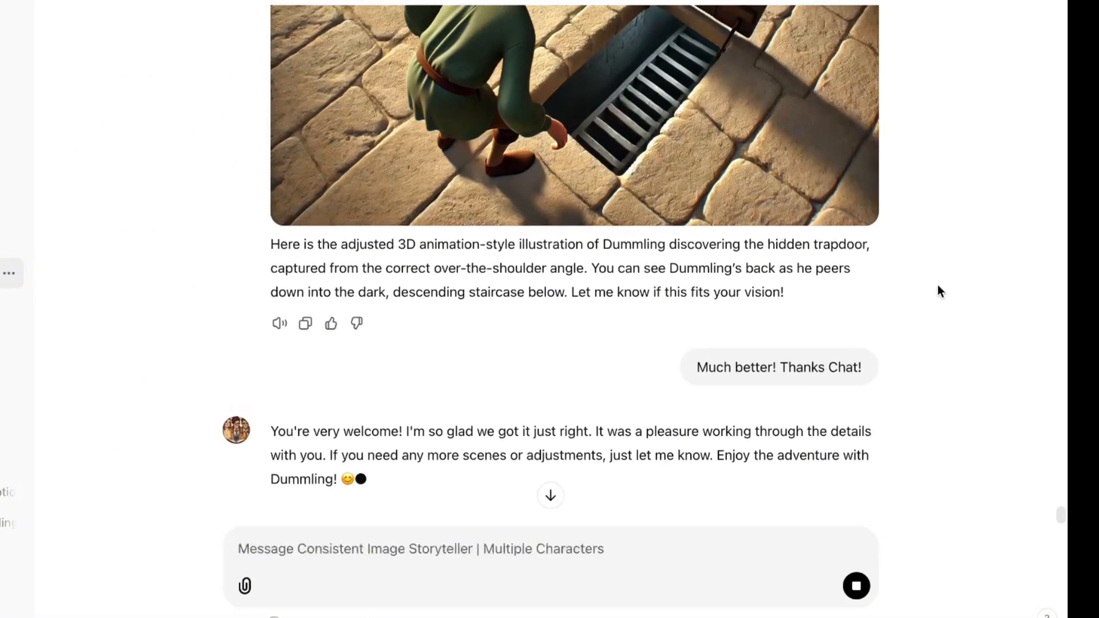
pyautogui.scroll(3, 938, 286)
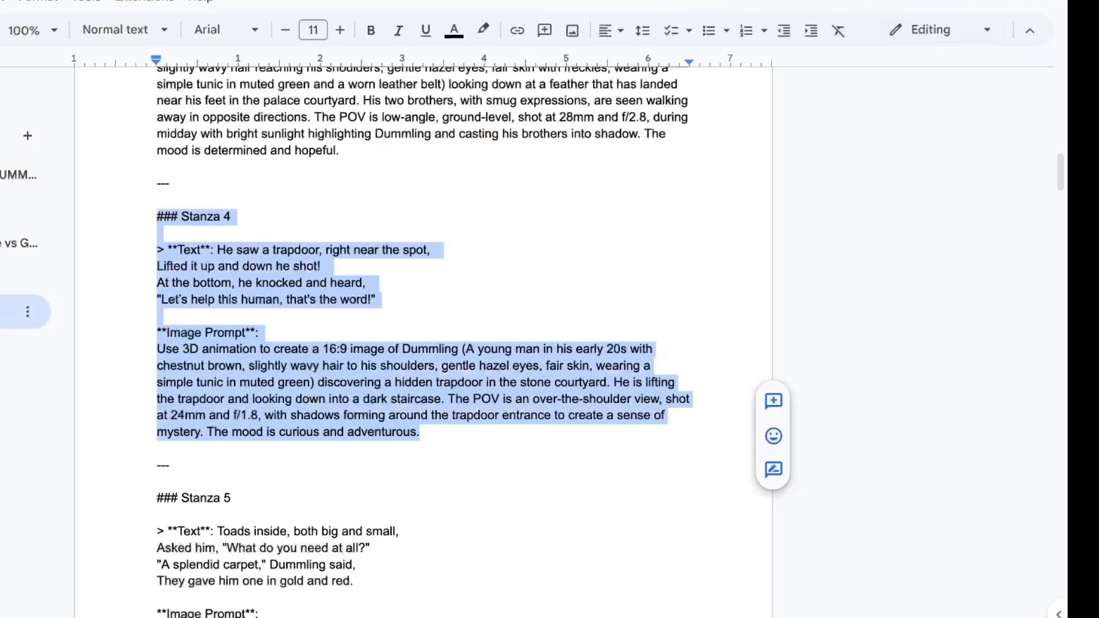
# Copy the Stanza 5 text and toad chamber image prompt from the story document and send it to the custom GPT
pyautogui.scroll(-7, 424, 343)
pyautogui.moveTo(444, 365); pyautogui.dragTo(147, 128)
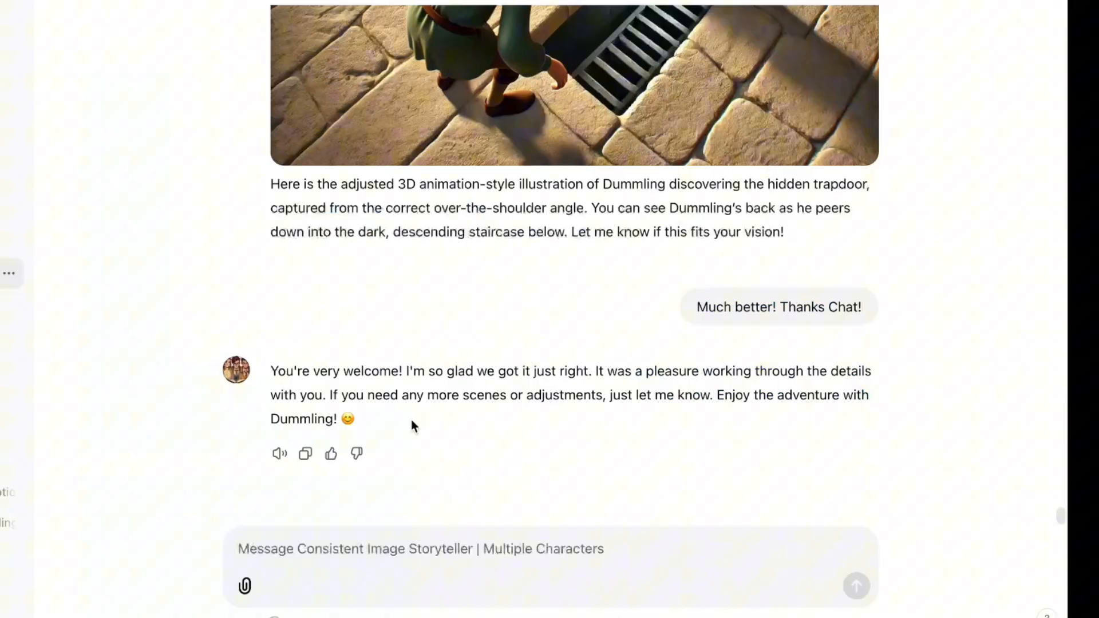
pyautogui.write('### Stanza 5  > **Text**: Toads inside, both big and small, Asked him, "What do you need at all?" "A splendid carpet," Dummling said, They gave him one in gold and red.  **Image Prompt**: Use 3D animation to create a 16:9 image of Dummling (A young man with soft, chestnut brown hair, gentle hazel eyes, and fair skin with freckles, wearing a simple tunic in muted green) in an underground chamber, facing a large, wise-looking toad surrounded by smaller toads. The large toad presents Dummling with a beautifully crafted carpet in gold and red, intricately designed. The POV is eye-level, close-up, shot at 50mm and f/2.0, with soft torchlight casting a warm glow. The mood is magical and awe-inspiring.')
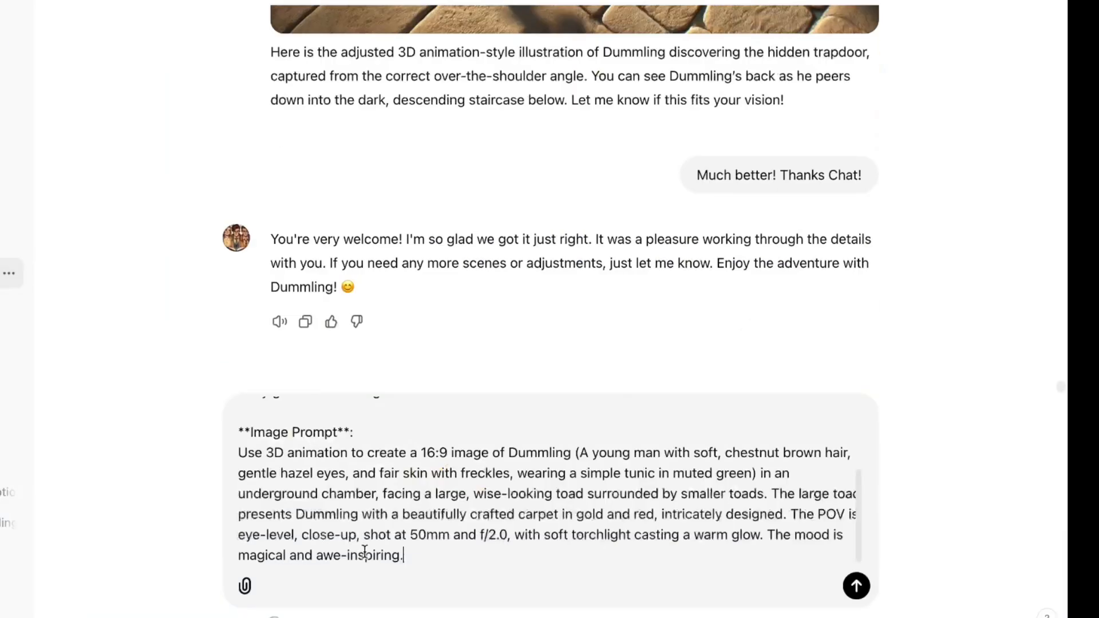
pyautogui.press('Return')
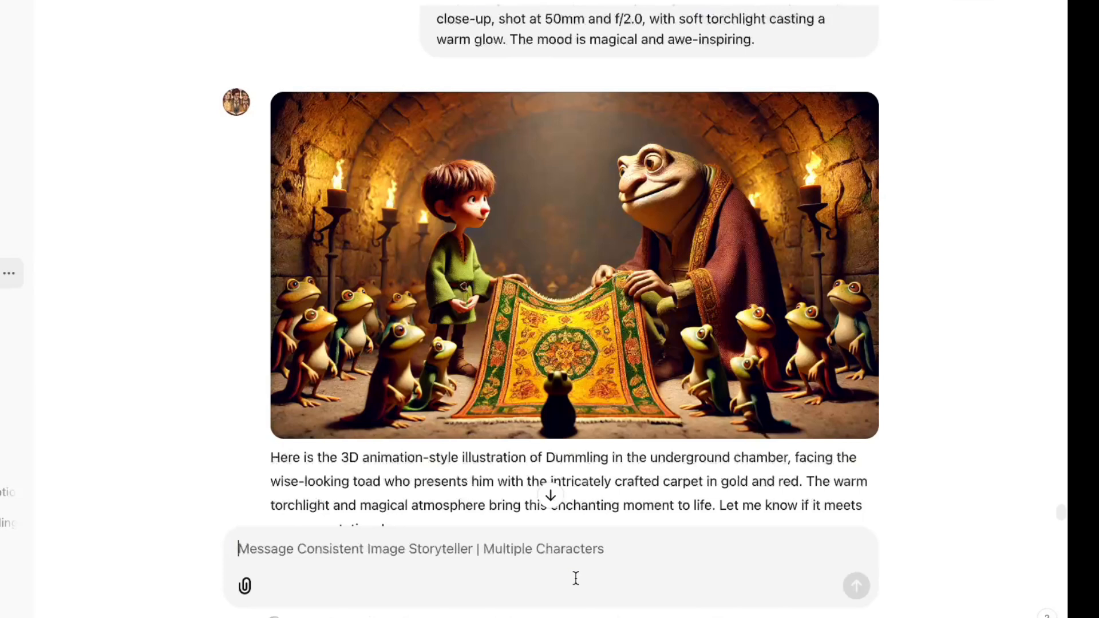
# Draft praise noting Dummling looks like a little boy, asking to recreate the picture with his older self like the initial reference image
pyautogui.write('Can you')
pyautogui.press('Home')
pyautogui.write('I love this! Except Dummling looks like a li')
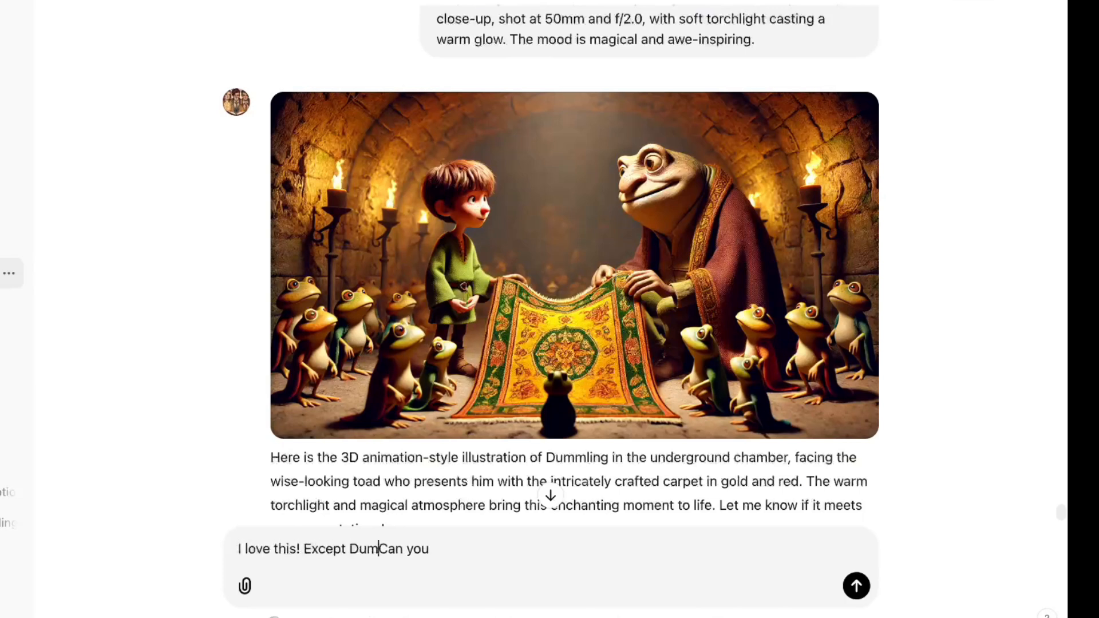
pyautogui.write('ttle boy here.')
pyautogui.click(654, 548)
pyautogui.write('recreate this making him look like hi')
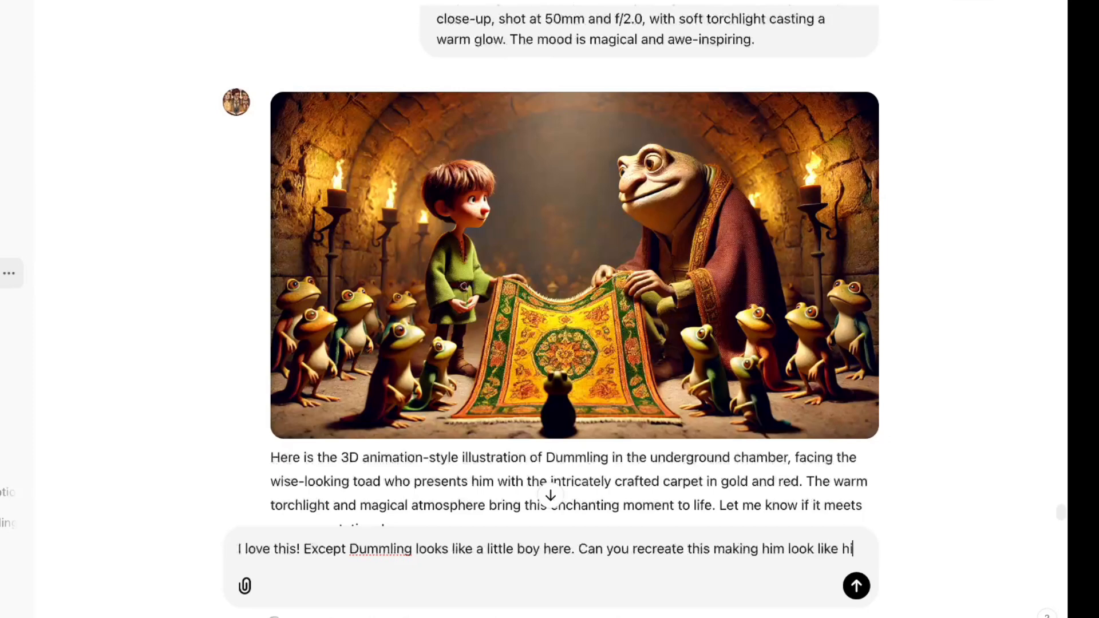
pyautogui.write('s older self like the reference image you created at the beginning')
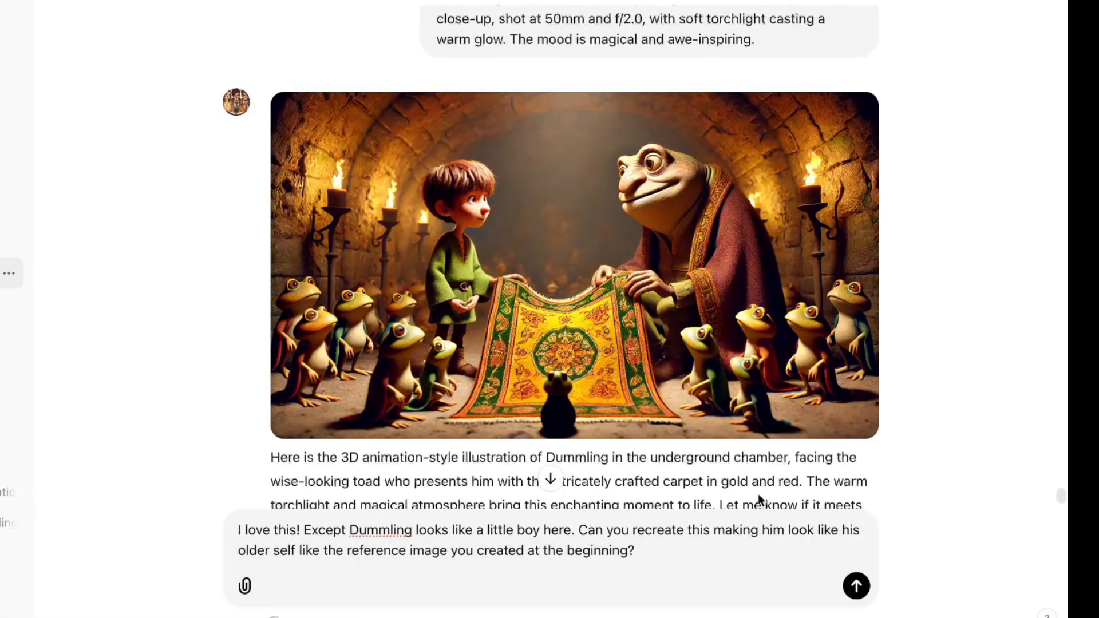
# Add a request to keep everything else the same, with Dummling just having to look 20 years old, and send the message
pyautogui.write("? Please keep everything else the same. I love this composition. It's perfect")
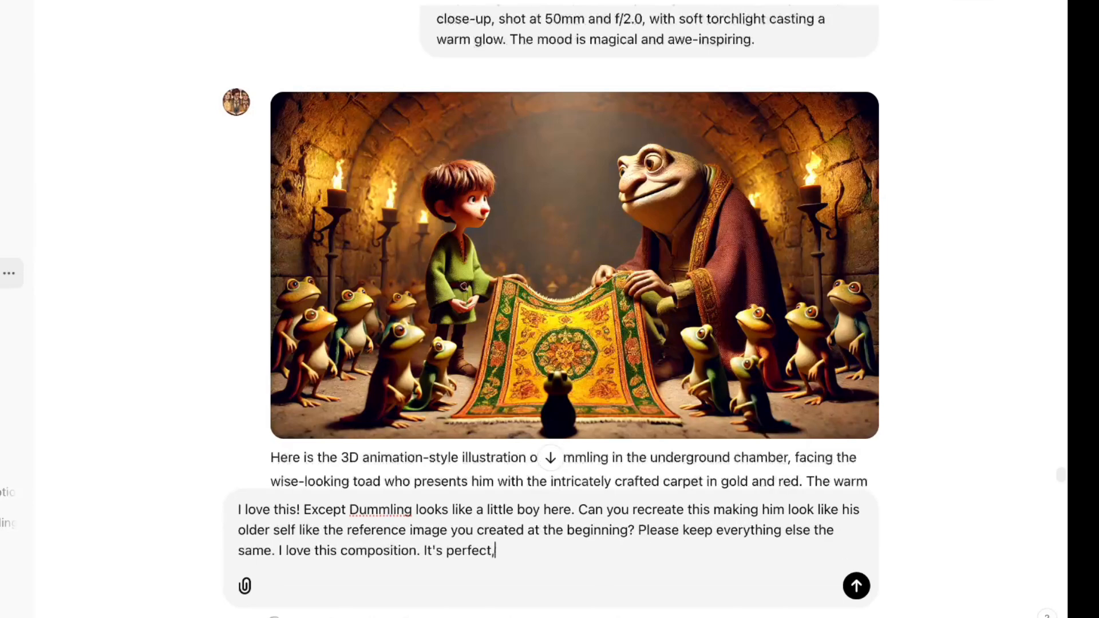
pyautogui.write(", Dummling just has to look a little older, that's all.")
pyautogui.moveTo(631, 550); pyautogui.dragTo(737, 551)
pyautogui.write("look 20 y, that's all.")
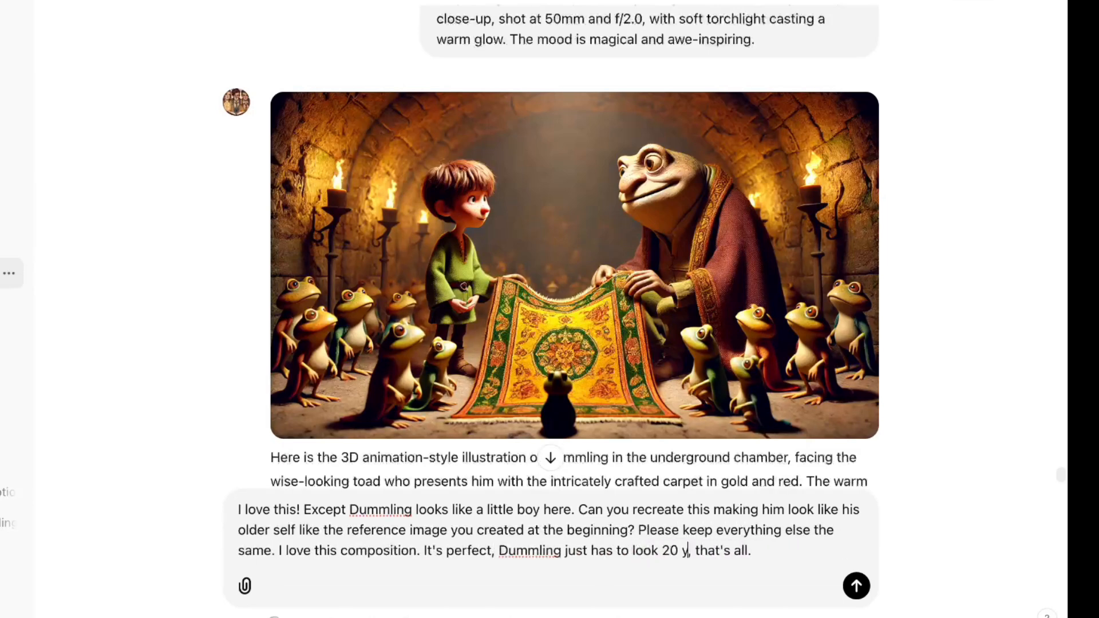
pyautogui.write(' years old')
pyautogui.press('Return')
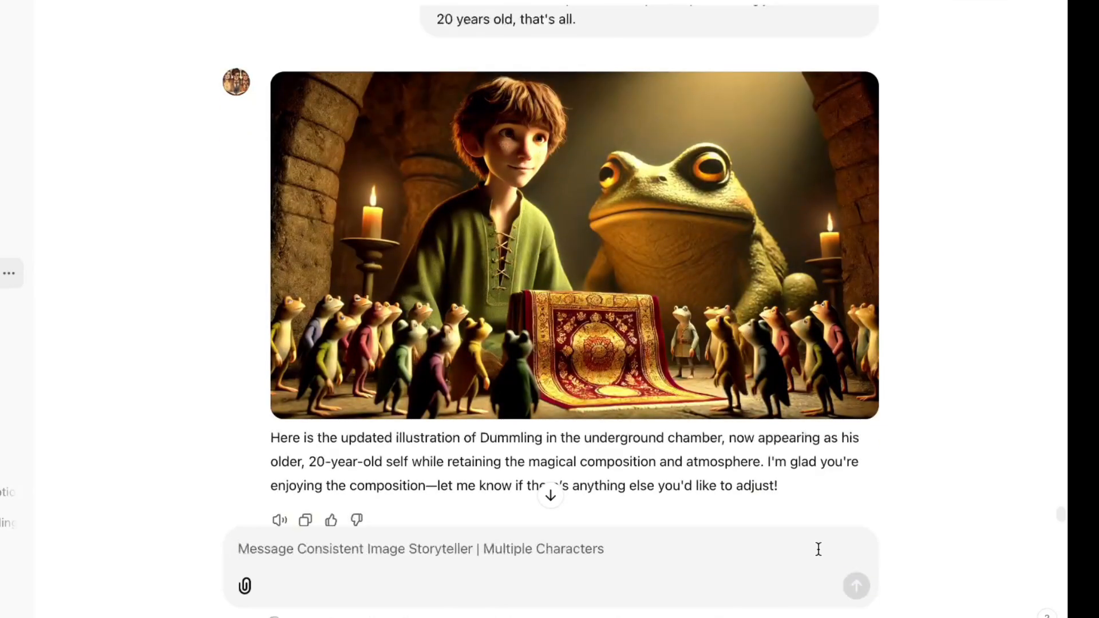
# Download the picture of the older Dummling with the toad and compare it with the first carpet picture
pyautogui.scroll(3, 795, 449)
pyautogui.click(855, 218)
pyautogui.scroll(8, 936, 395)
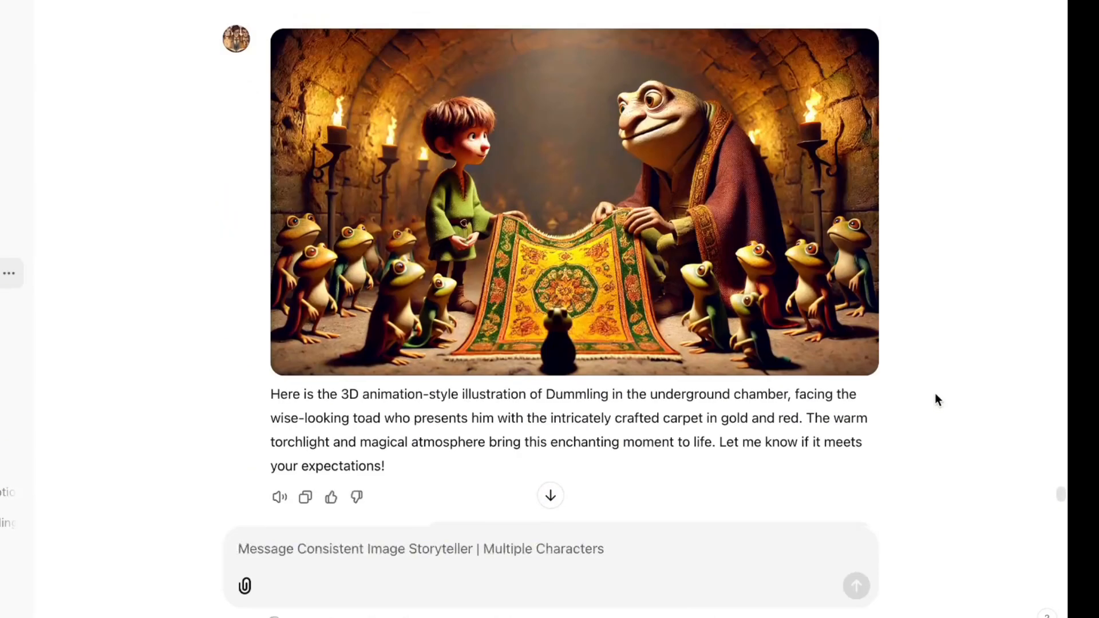
pyautogui.scroll(-7, 936, 395)
pyautogui.scroll(6, 936, 392)
pyautogui.scroll(-6, 935, 393)
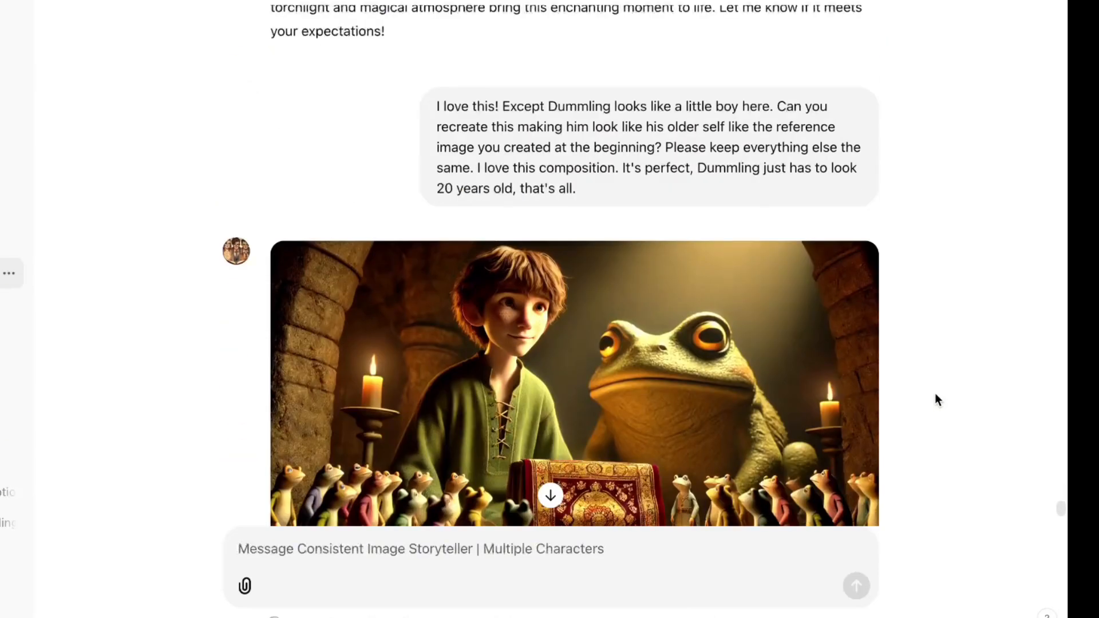
pyautogui.scroll(8, 935, 393)
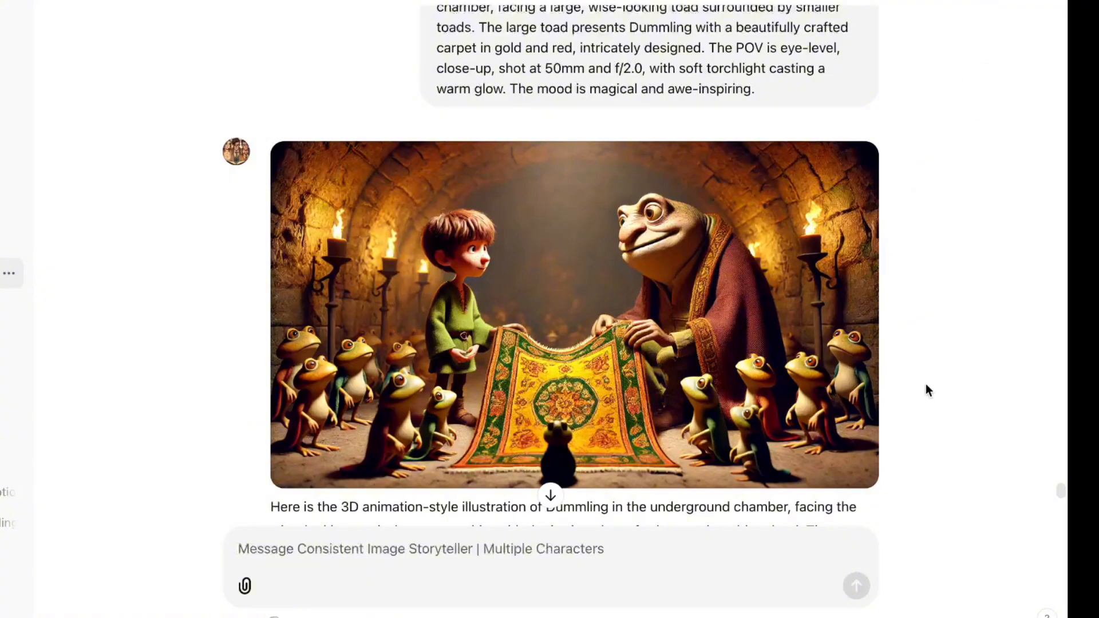
pyautogui.scroll(-7, 925, 386)
pyautogui.scroll(7, 926, 387)
pyautogui.scroll(-7, 926, 386)
pyautogui.scroll(-2, 926, 384)
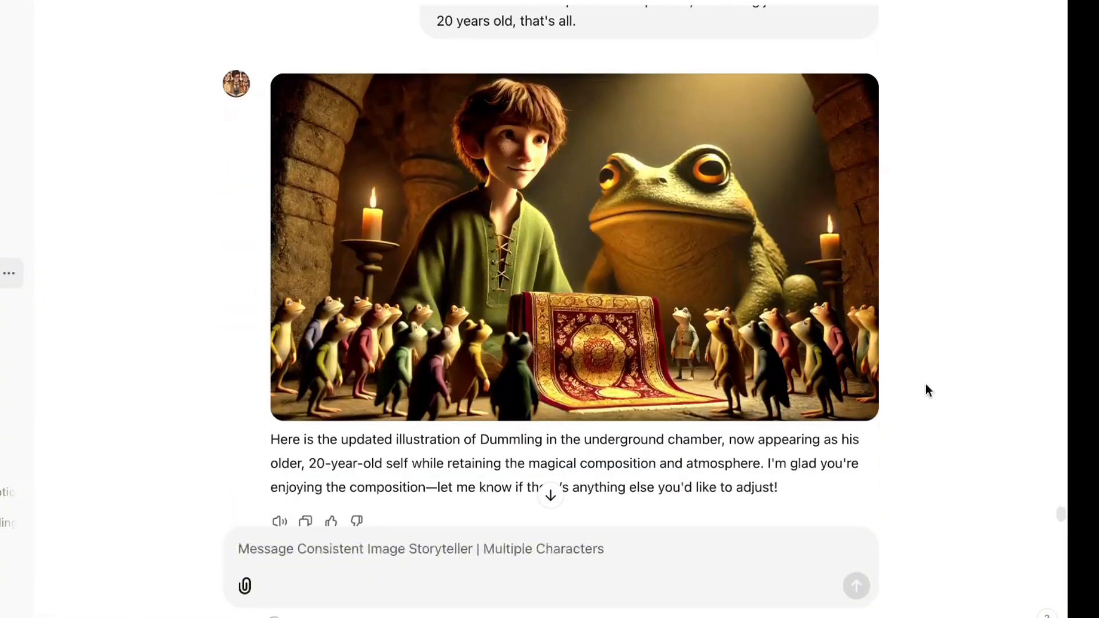
pyautogui.scroll(7, 926, 385)
pyautogui.scroll(-8, 926, 384)
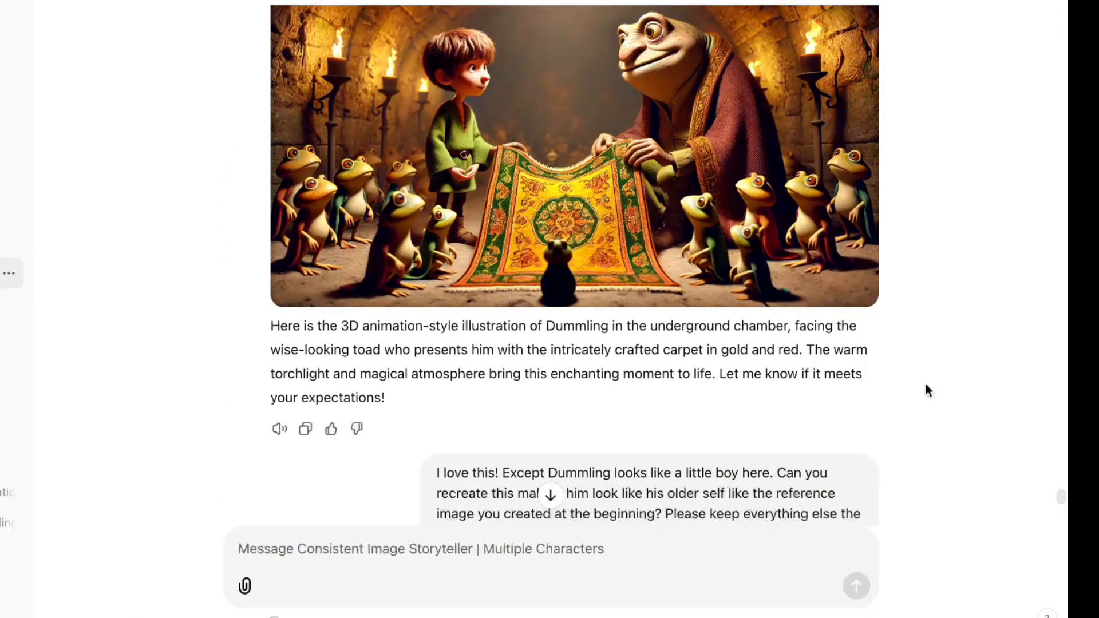
# Copy the Stanza 6 text and carpet presentation image prompt from the story document and send it to the custom GPT
pyautogui.scroll(-2, 390, 387)
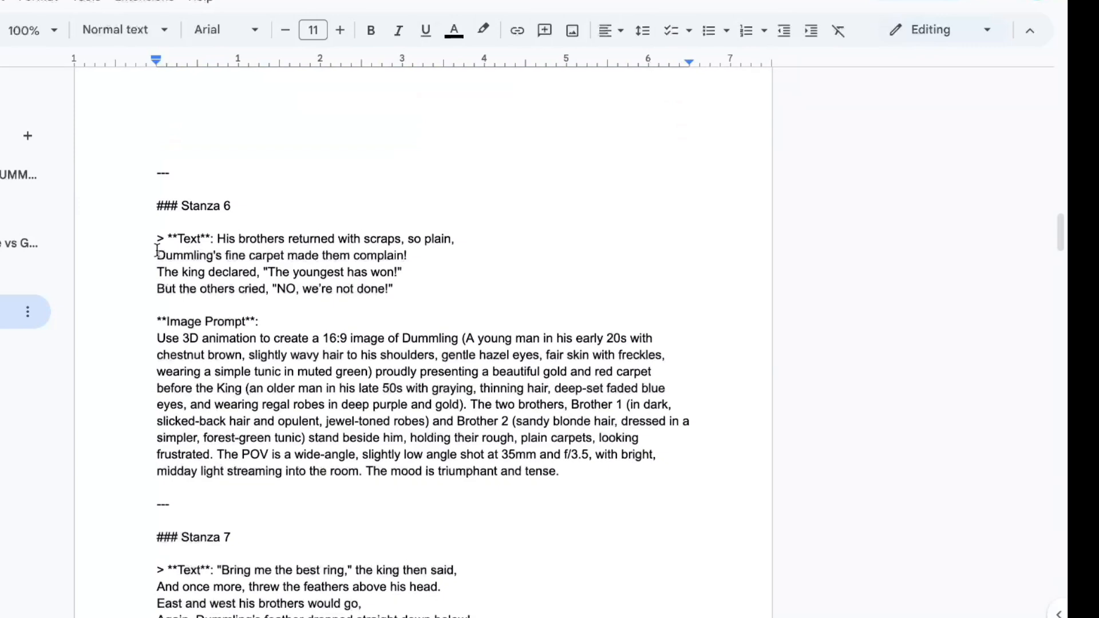
pyautogui.moveTo(150, 204); pyautogui.dragTo(562, 471)
pyautogui.hotkey('ctrl', 'c')
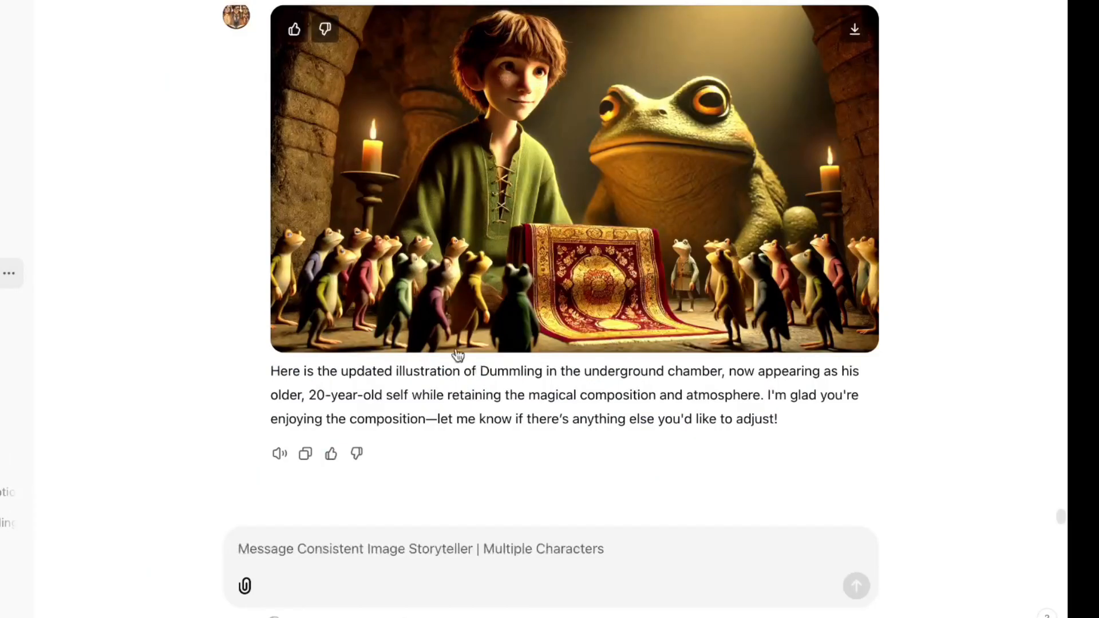
pyautogui.click(540, 564)
pyautogui.hotkey('ctrl', 'v')
pyautogui.press('Return')
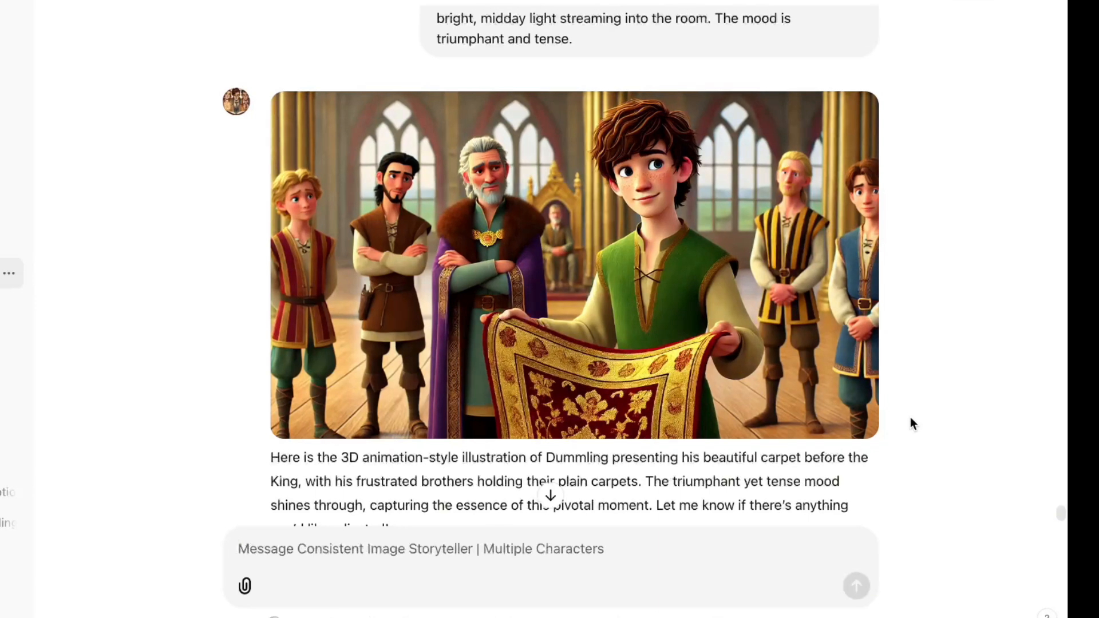
# Send "Great, now can you show just a close up of the king throwing his hands up in excitement at his son's triumph?"
pyautogui.scroll(-2, 911, 419)
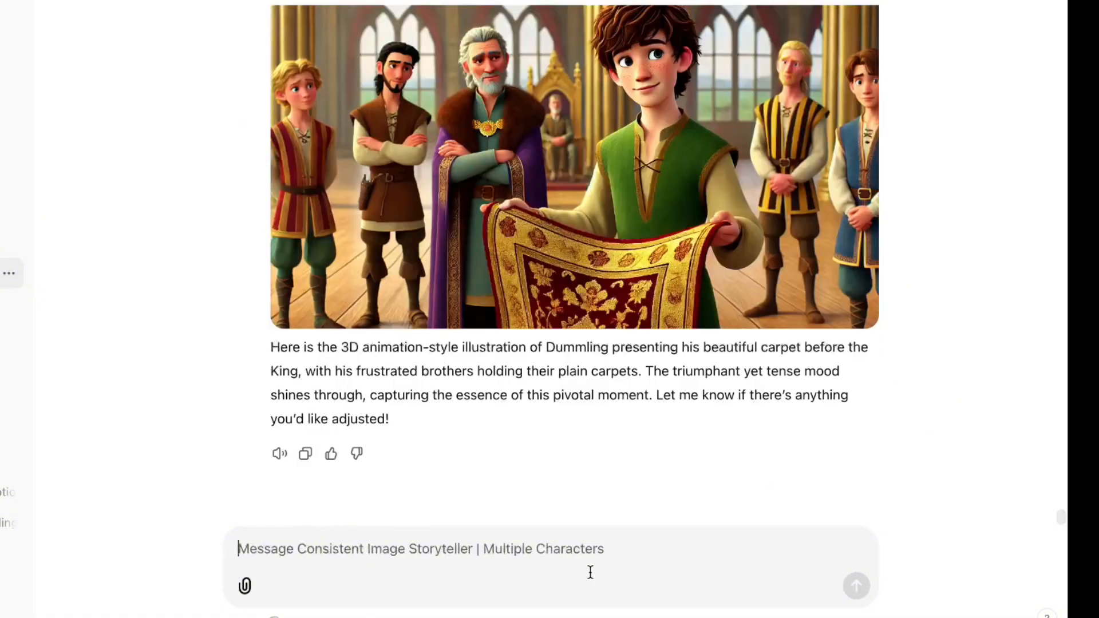
pyautogui.write('Great, now can you show just a close up of the')
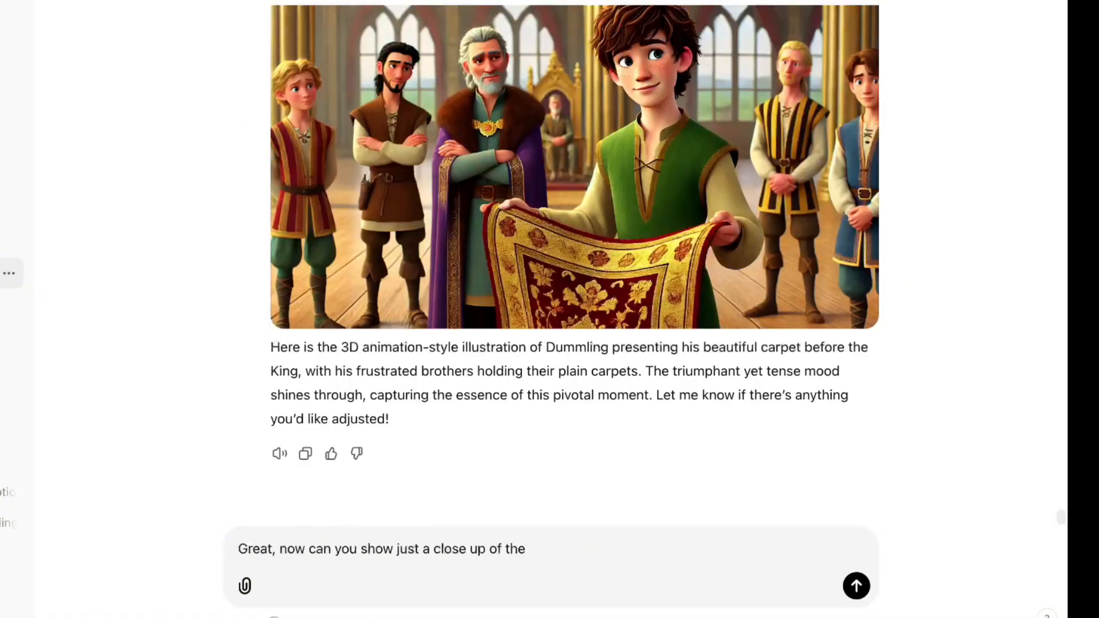
pyautogui.write(' king throwing his hands up in excitement at his ')
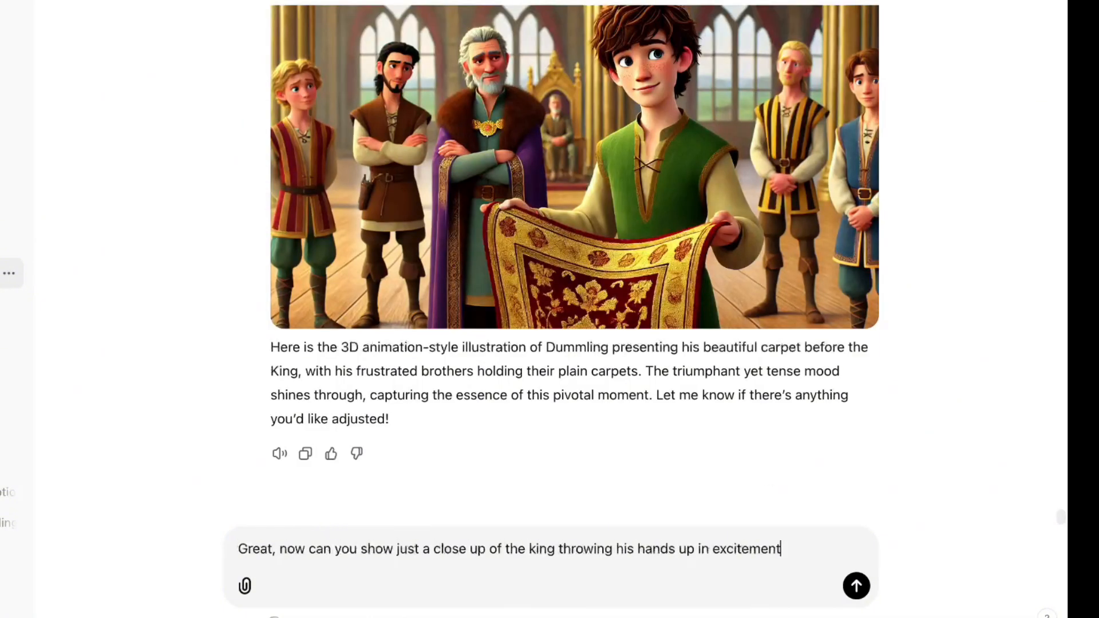
pyautogui.write("son's triumph?")
pyautogui.press('Return')
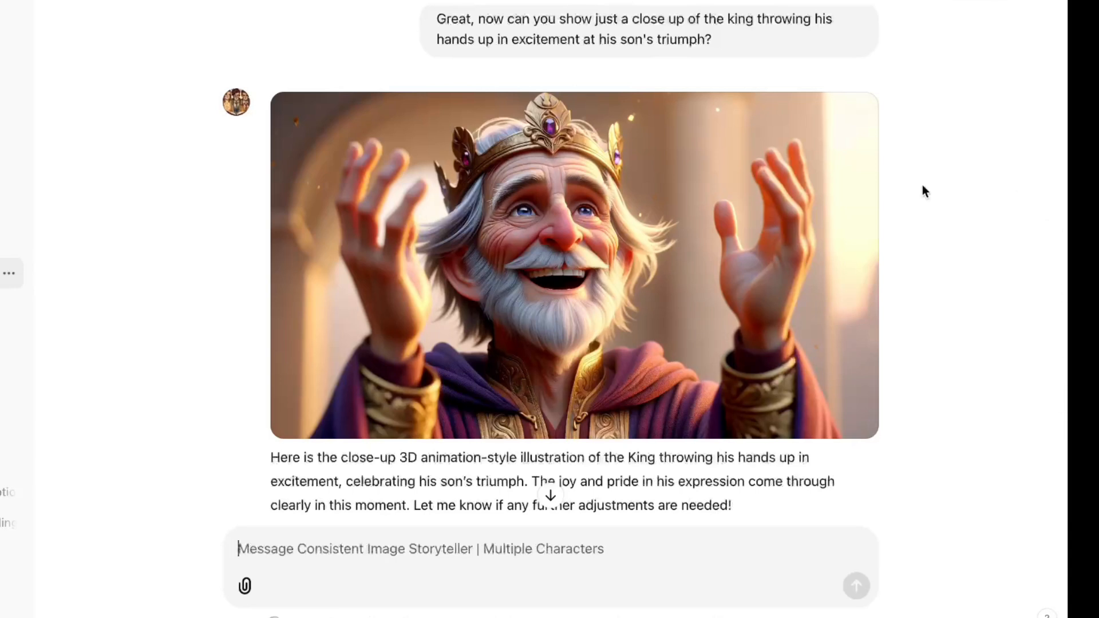
# Download the close-up of the cheering king and compare it with the carpet presentation scene
pyautogui.moveTo(801, 206)
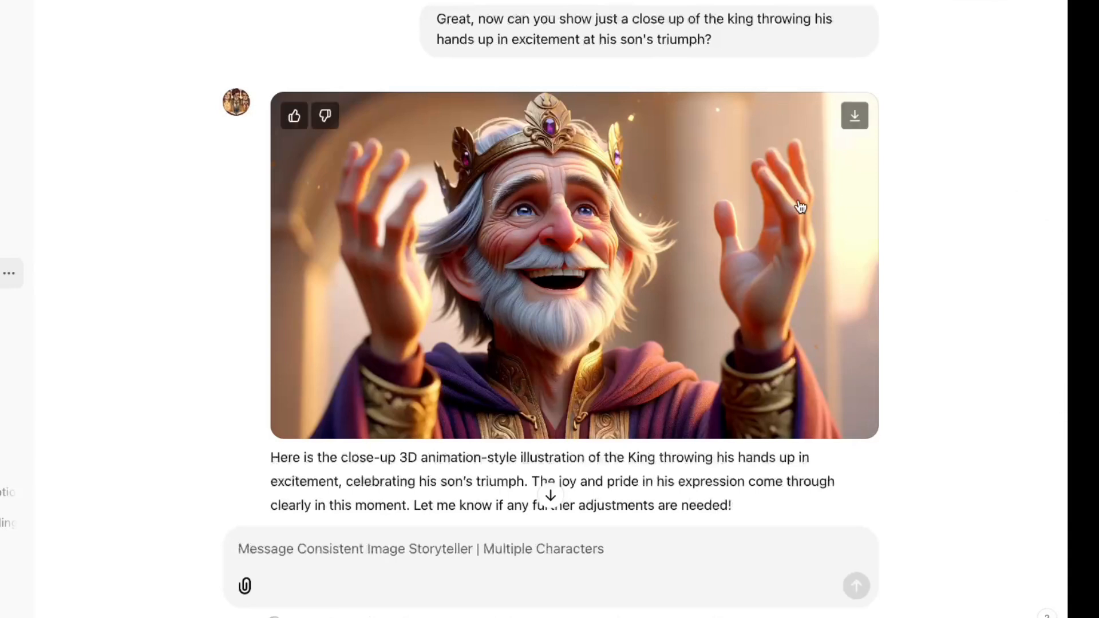
pyautogui.click(853, 127)
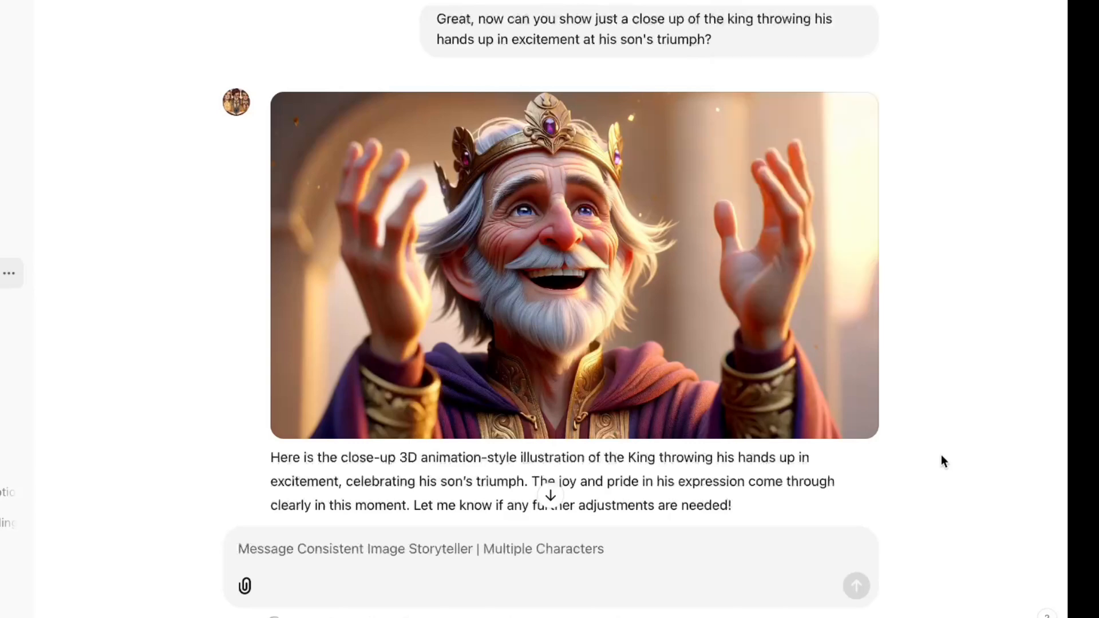
pyautogui.scroll(8, 941, 458)
pyautogui.scroll(1, 941, 456)
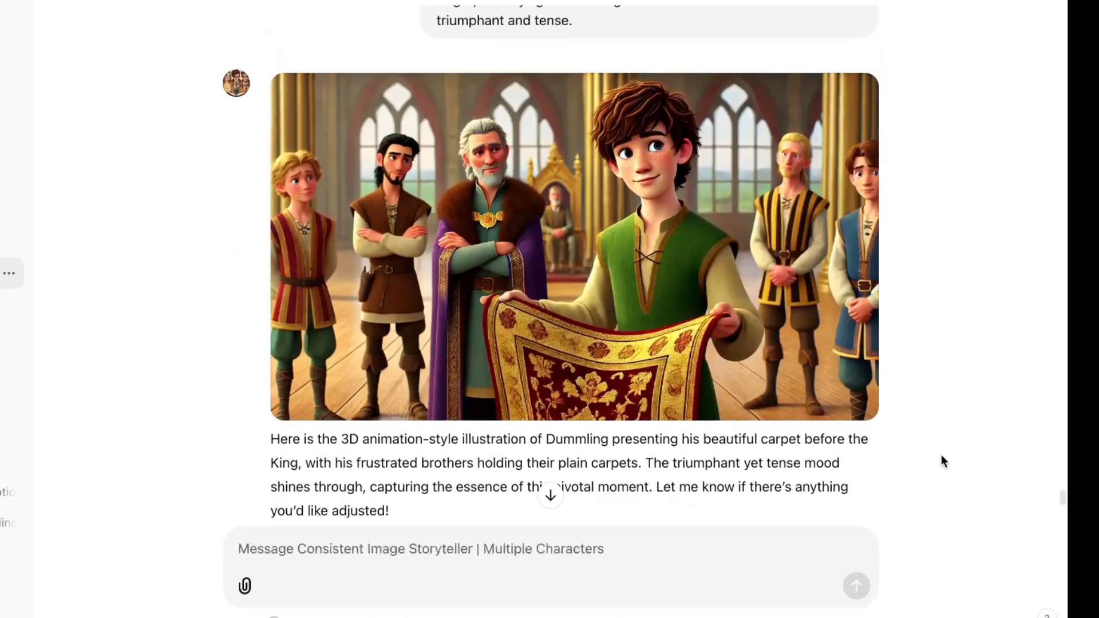
pyautogui.scroll(-10, 942, 461)
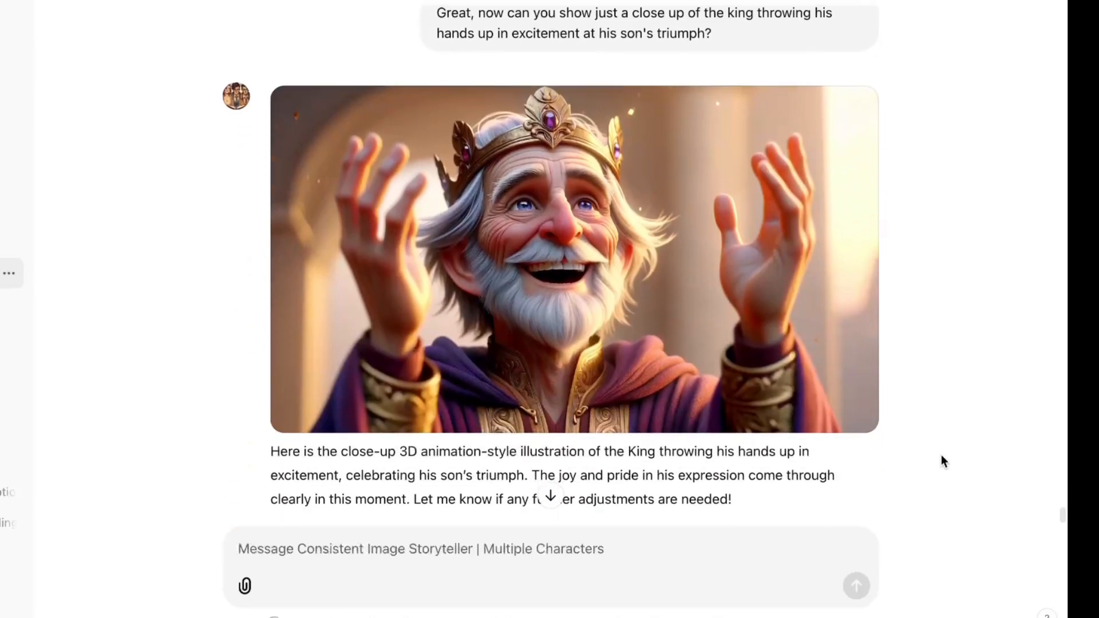
# Copy the Stanza 7 image prompt about the King tossing three feathers from the story document into a new message
pyautogui.scroll(-1, 942, 456)
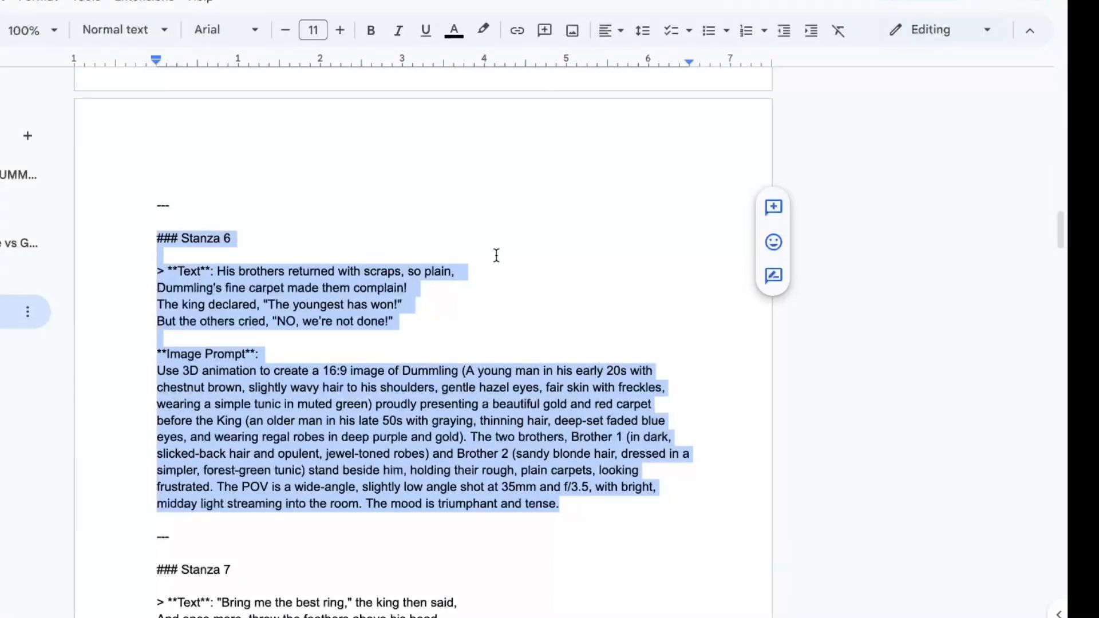
pyautogui.scroll(-7, 495, 255)
pyautogui.moveTo(157, 197); pyautogui.dragTo(624, 443)
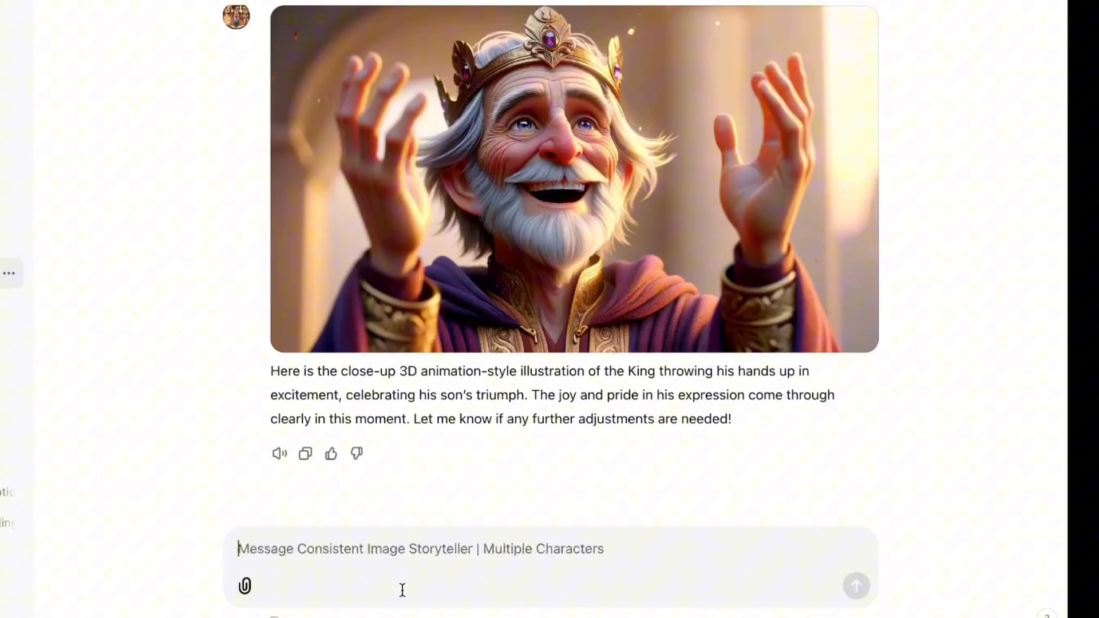
pyautogui.write('**Image Prompt**: Use 3D animation to create a 16:9 image of the King (older, with graying, thinning hair, deep-set blue eyes, and wearing regal robes in deep purple and gold) standing in the palace courtyard, tossing three feathers into the air. Dummling’s feather hovers close to him while the other two feathers begin to drift east and west. Dummling (a young man with chestnut brown, slightly wavy hair to his shoulders, wearing a simple tunic in muted green) stands patiently, watching the feather. The POV is an overhead view looking down on the scene, shot at 28mm and f/4, with mid-morning lighting casting a soft, even glow. The mood is tense and anticipatory.')
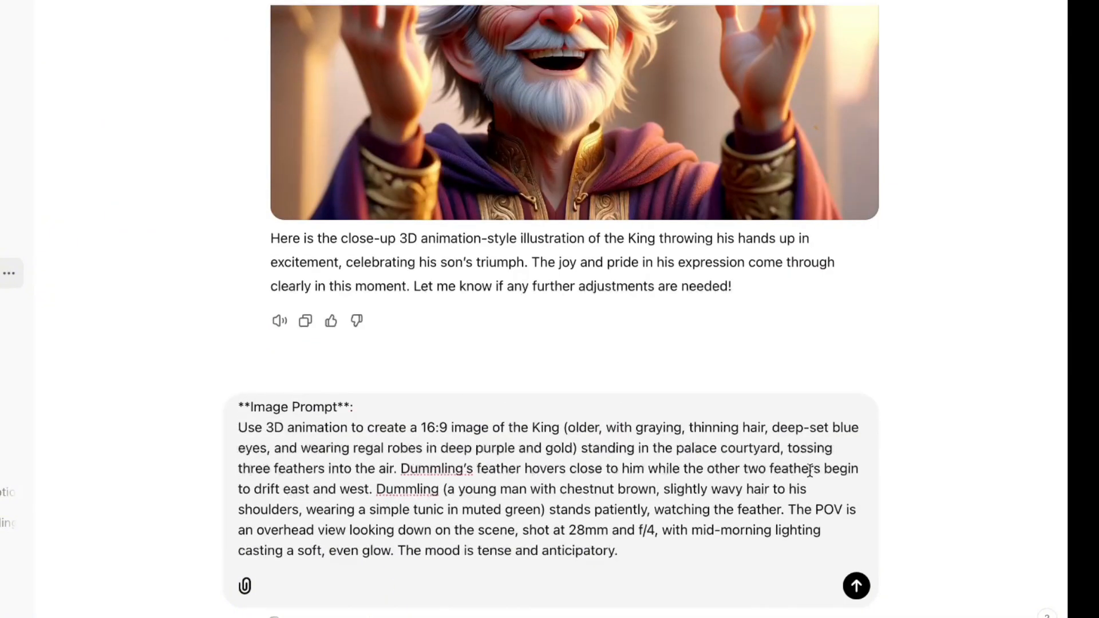
# Remove everything after "tossing three feathers into the air." from the prompt and send it
pyautogui.click(400, 468)
pyautogui.moveTo(401, 468); pyautogui.dragTo(689, 555)
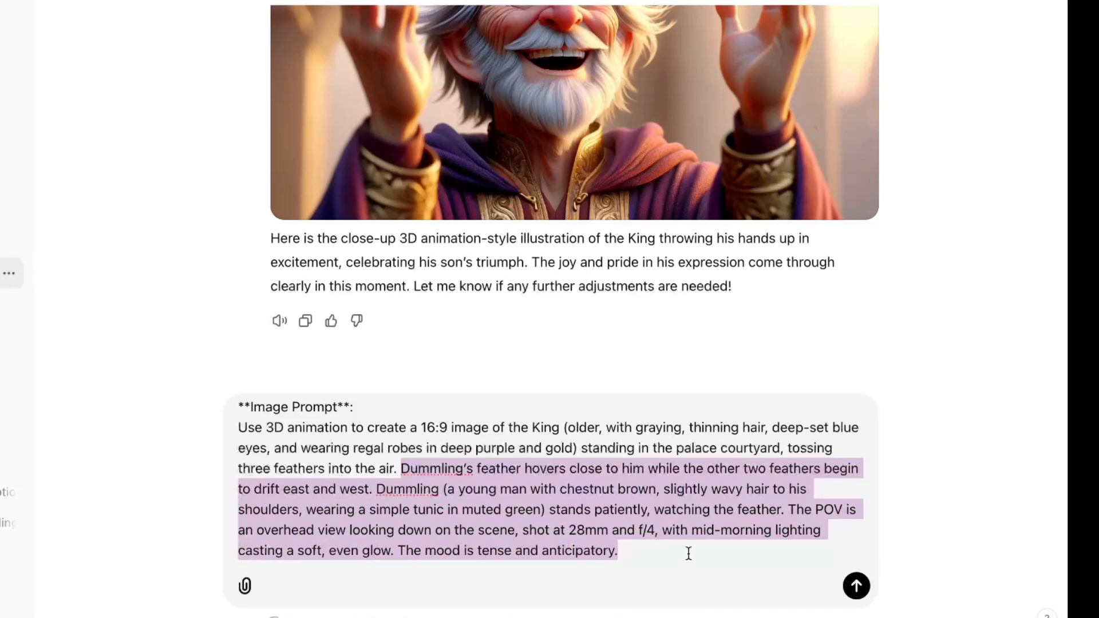
pyautogui.press('BackSpace')
pyautogui.click(857, 587)
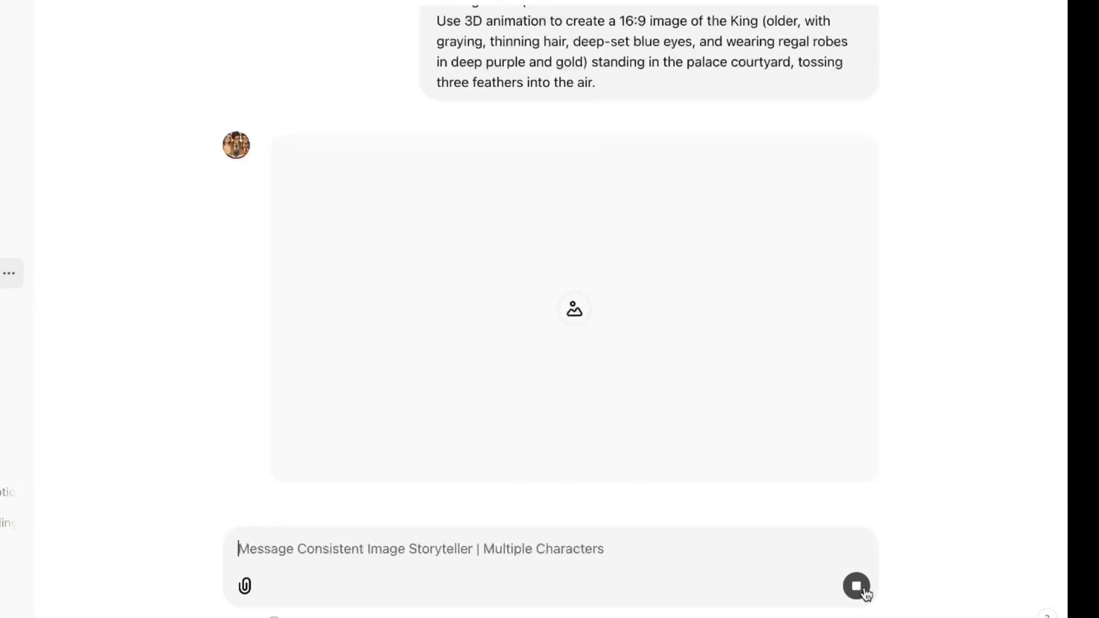
# Review the picture of the King in the courtyard and send "Can you regenerate that one more time?"
pyautogui.scroll(2, 622, 451)
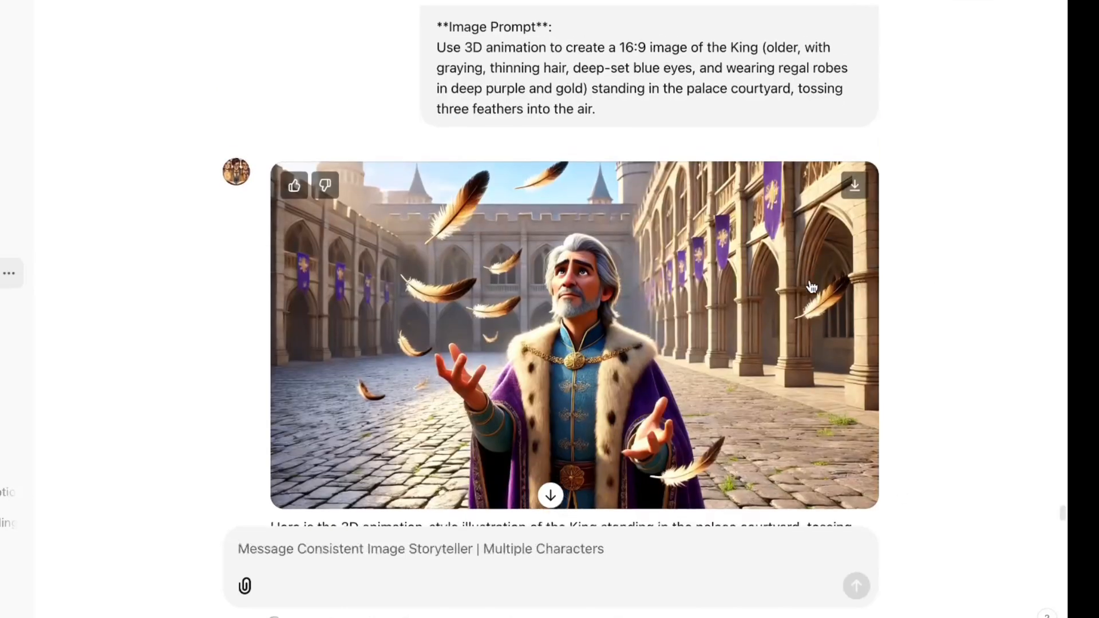
pyautogui.scroll(-3, 620, 449)
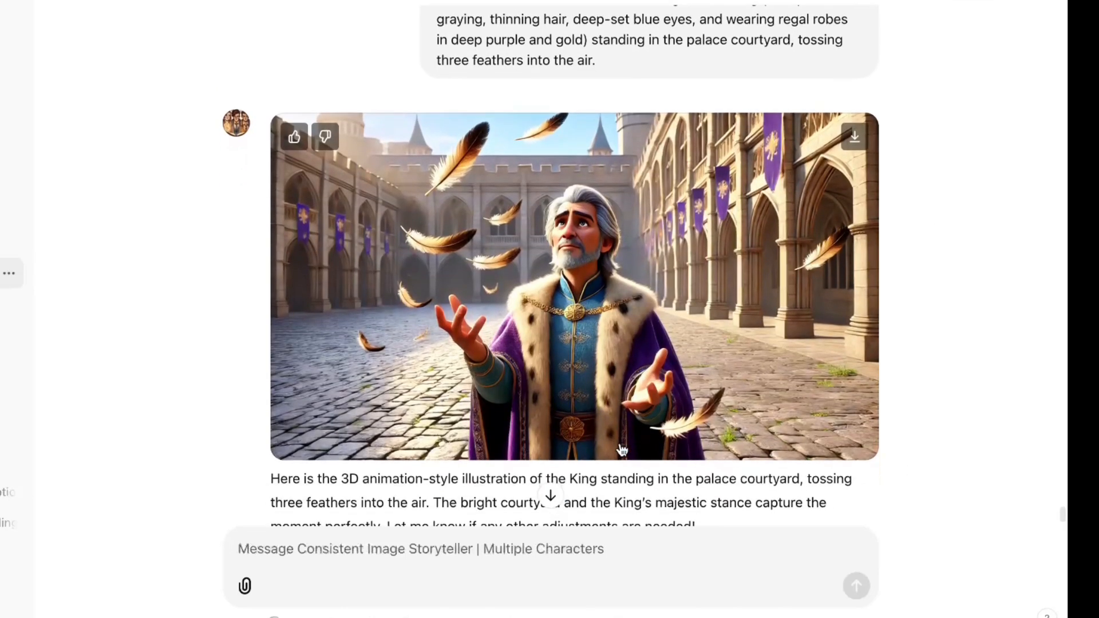
pyautogui.write('Cam')
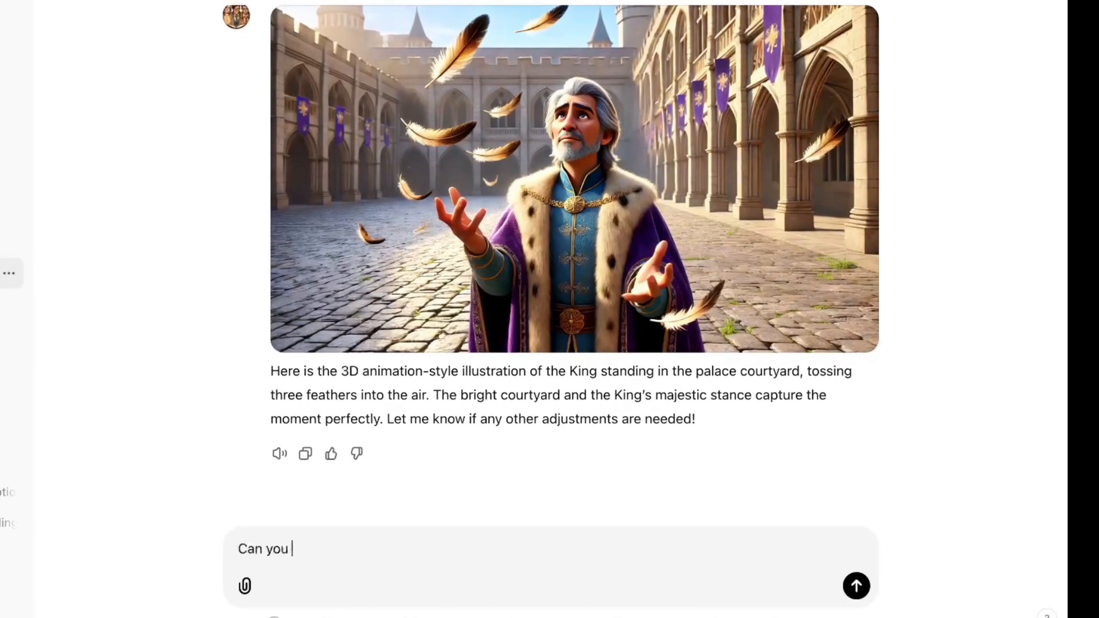
pyautogui.press('Return')
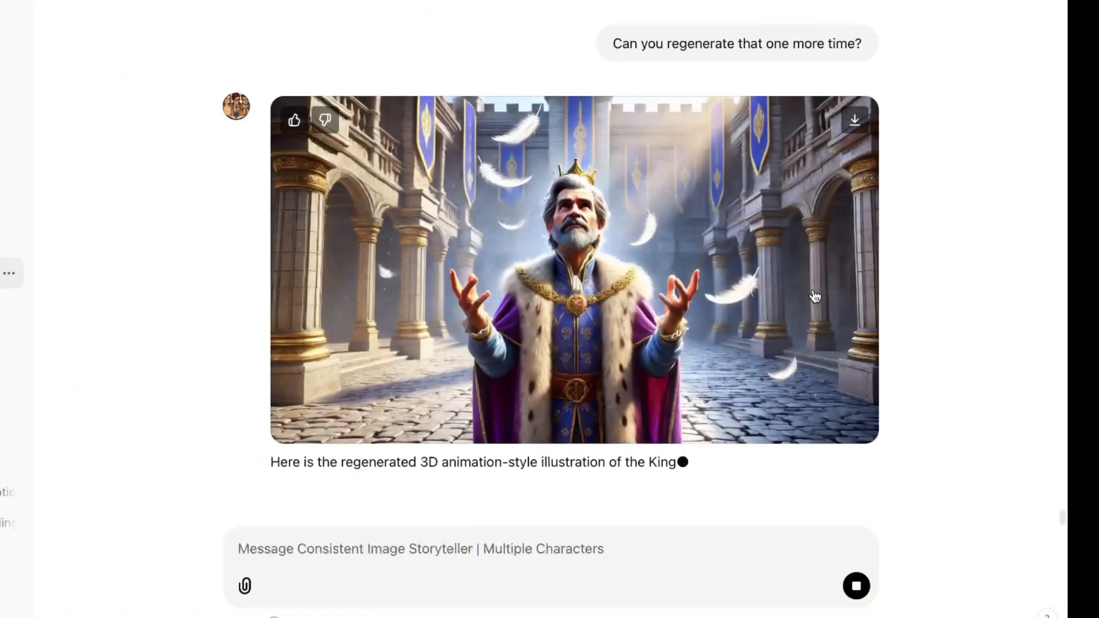
# Download the first picture of the King tossing feathers and compare it with the regenerated version
pyautogui.scroll(10, 815, 295)
pyautogui.scroll(-1, 815, 295)
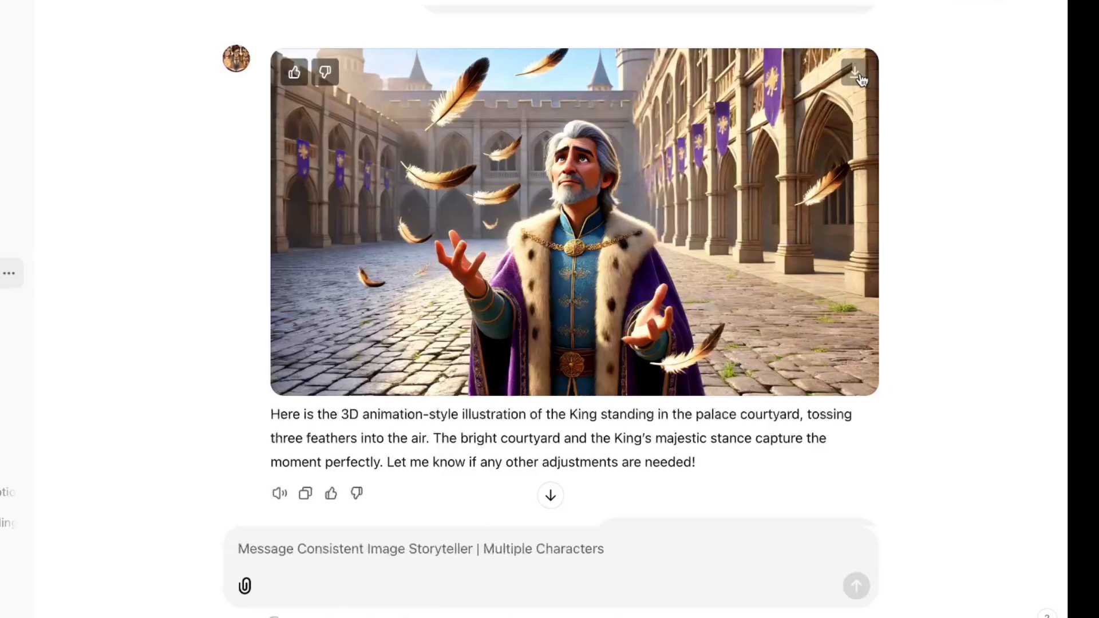
pyautogui.click(855, 73)
pyautogui.scroll(-10, 948, 392)
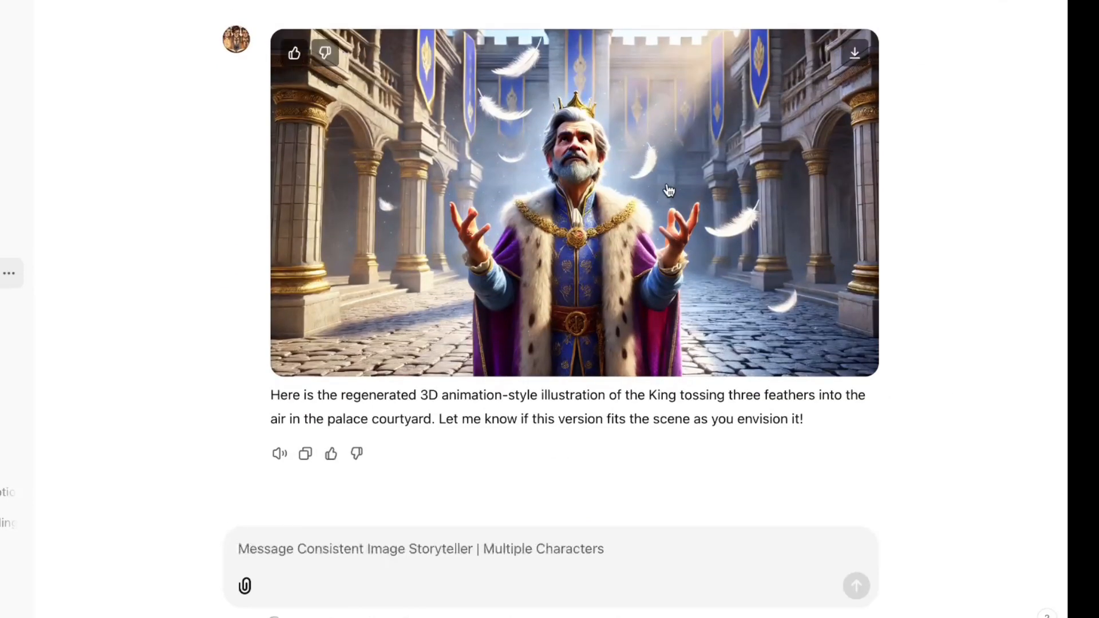
# Send "Let's just make sure the King's hands look normal. One more time please."
pyautogui.click(489, 571)
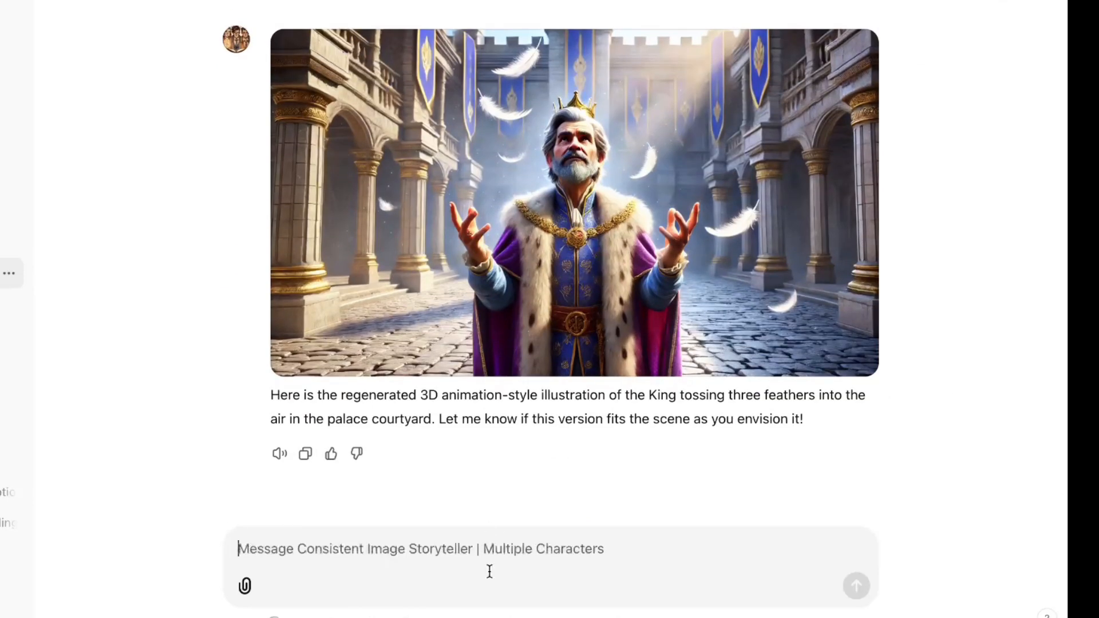
pyautogui.write("Let's just make sure the King's hands look norm")
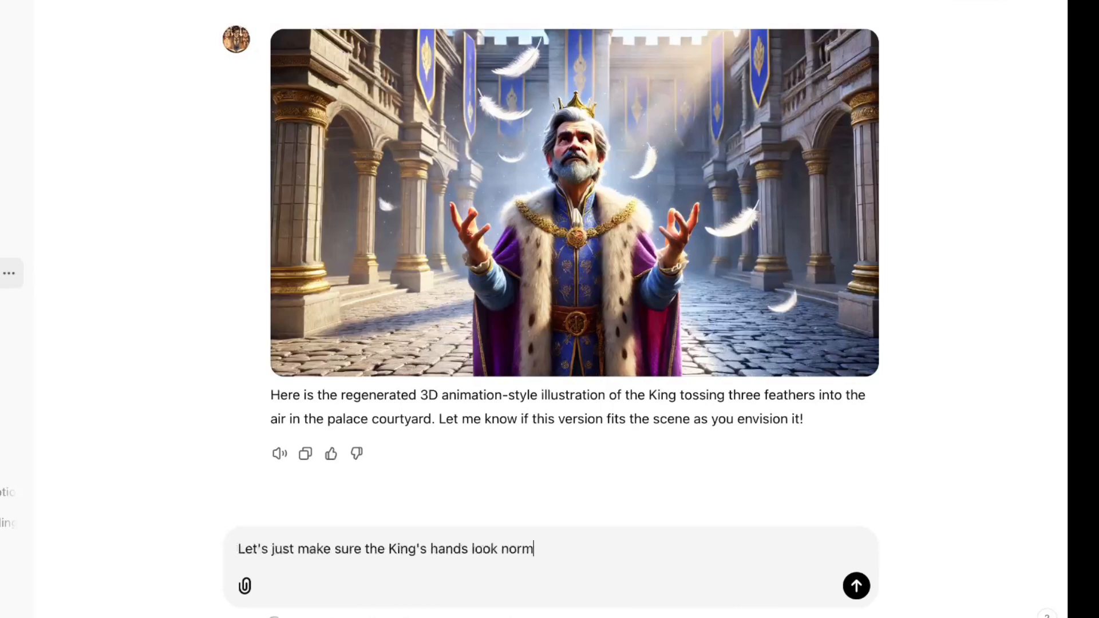
pyautogui.write('al. One more time please.')
pyautogui.press('Return')
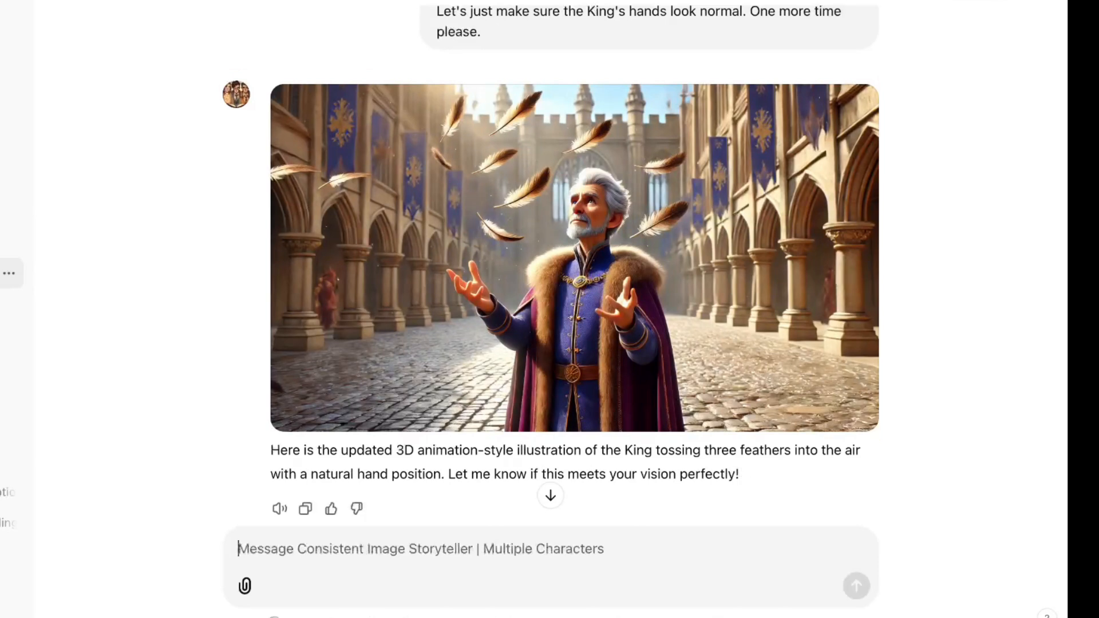
# Thank the GPT for its hard work and request another take of the brothers each chasing a feather to opposite ends of the frame
pyautogui.scroll(-2, 799, 506)
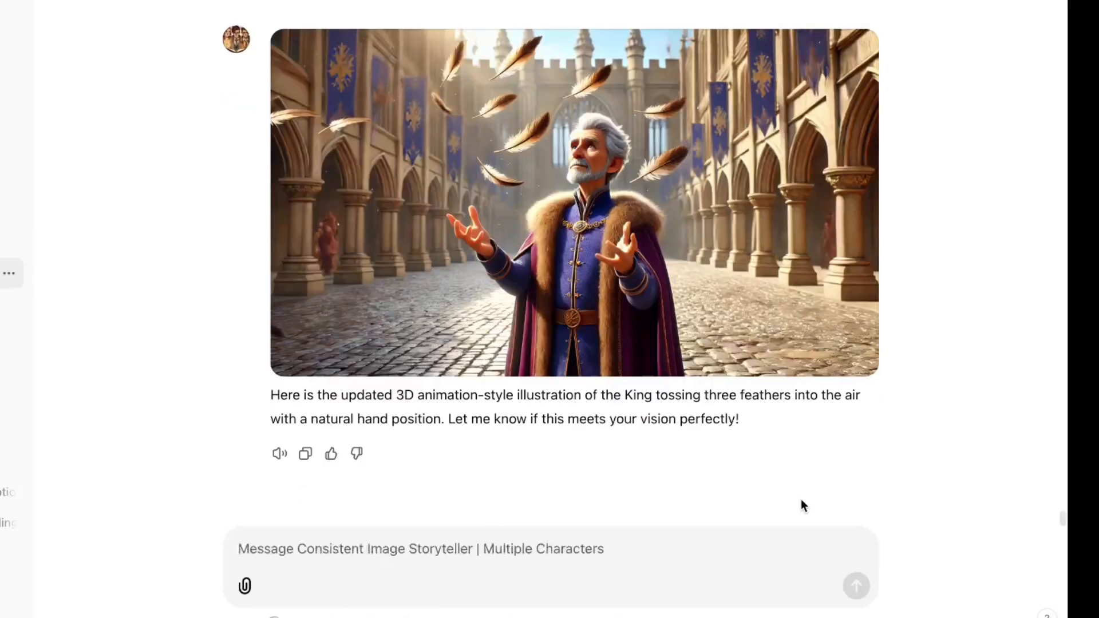
pyautogui.write('Thank')
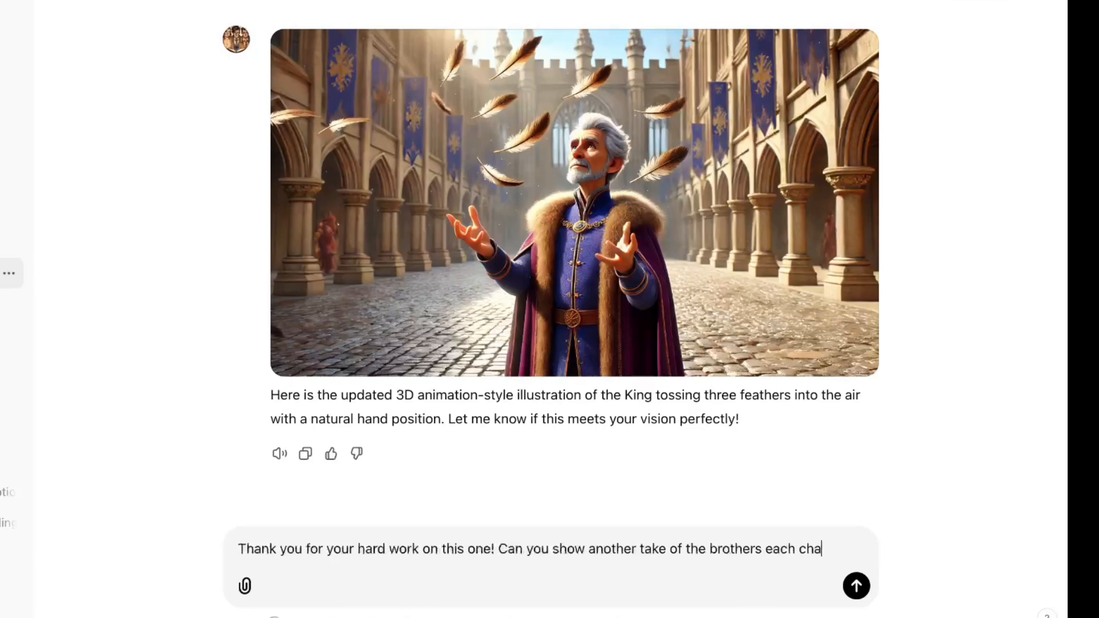
pyautogui.write('asing a feather to opposite ends of the frame?')
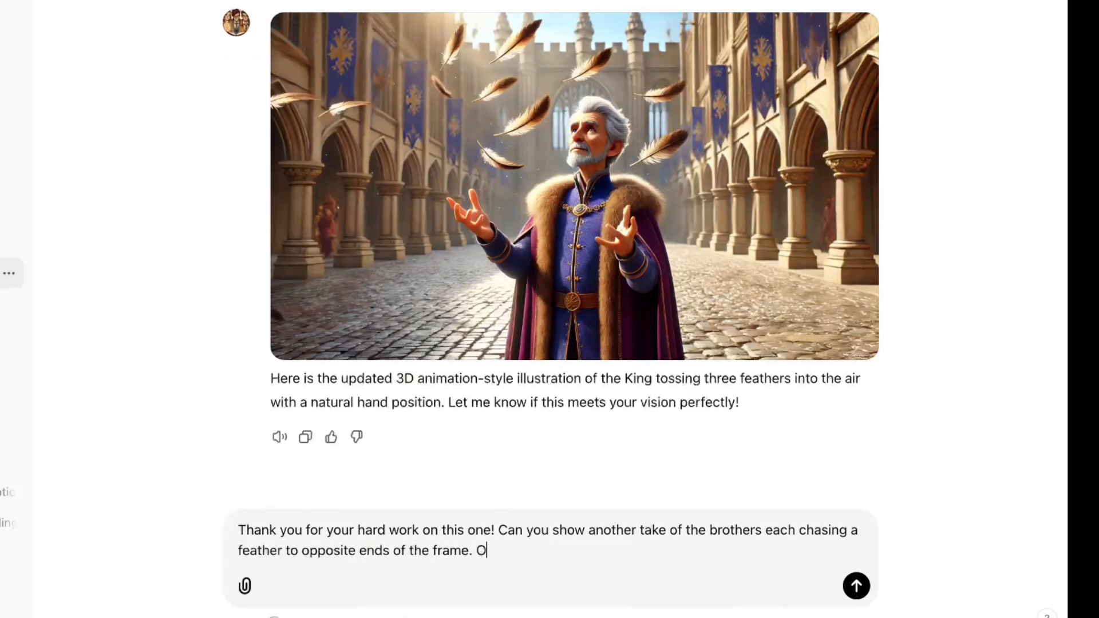
pyautogui.press('Return')
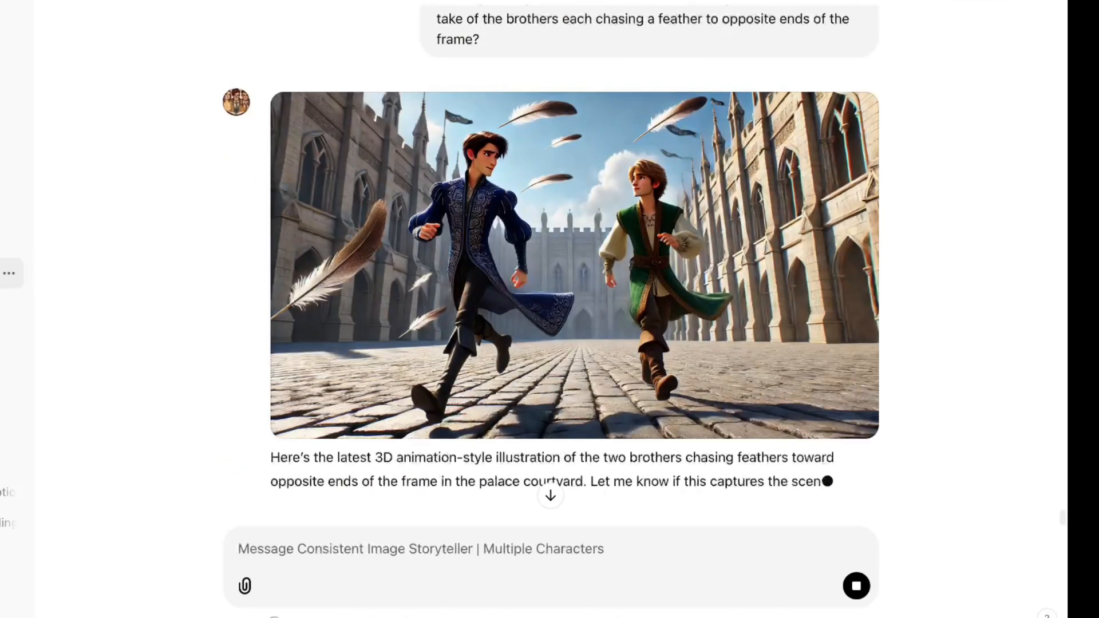
# Request side profiles of the brothers running left and right, looking at their feathers, and compare the new picture with the previous take
pyautogui.write('One ')
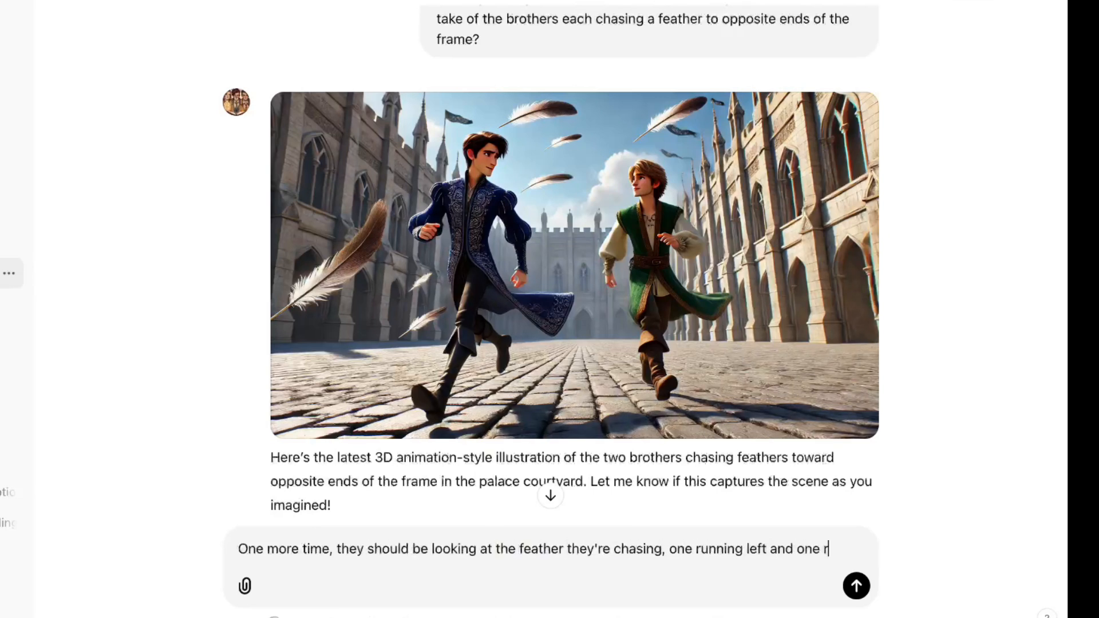
pyautogui.write('running right. We should see the sides of these characters. Profiles of them')
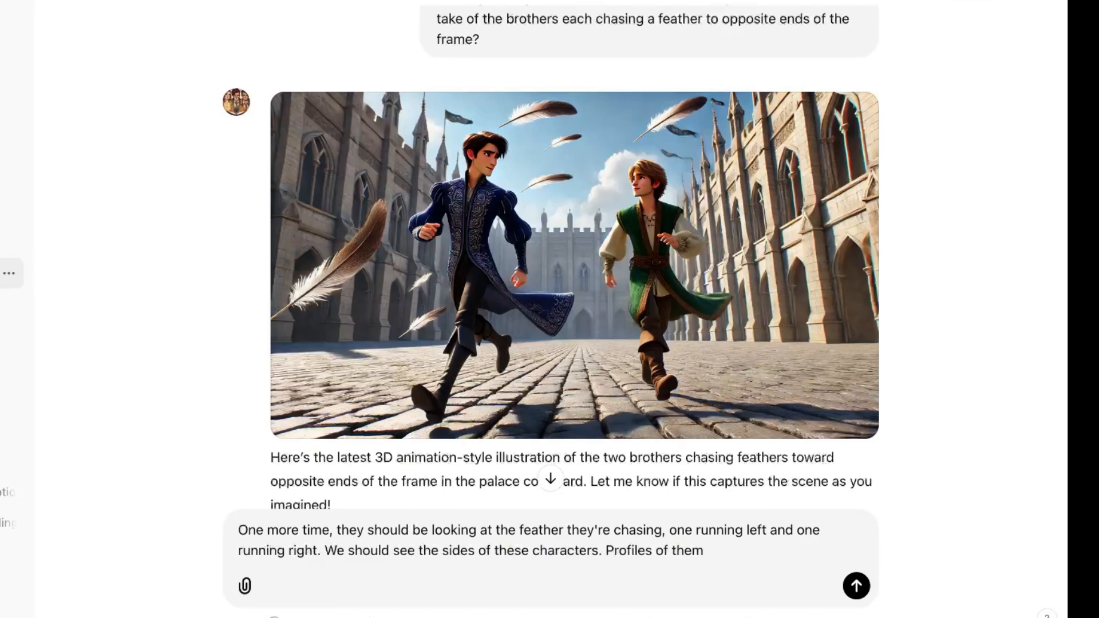
pyautogui.press('BackSpace')
pyautogui.write('te directions.')
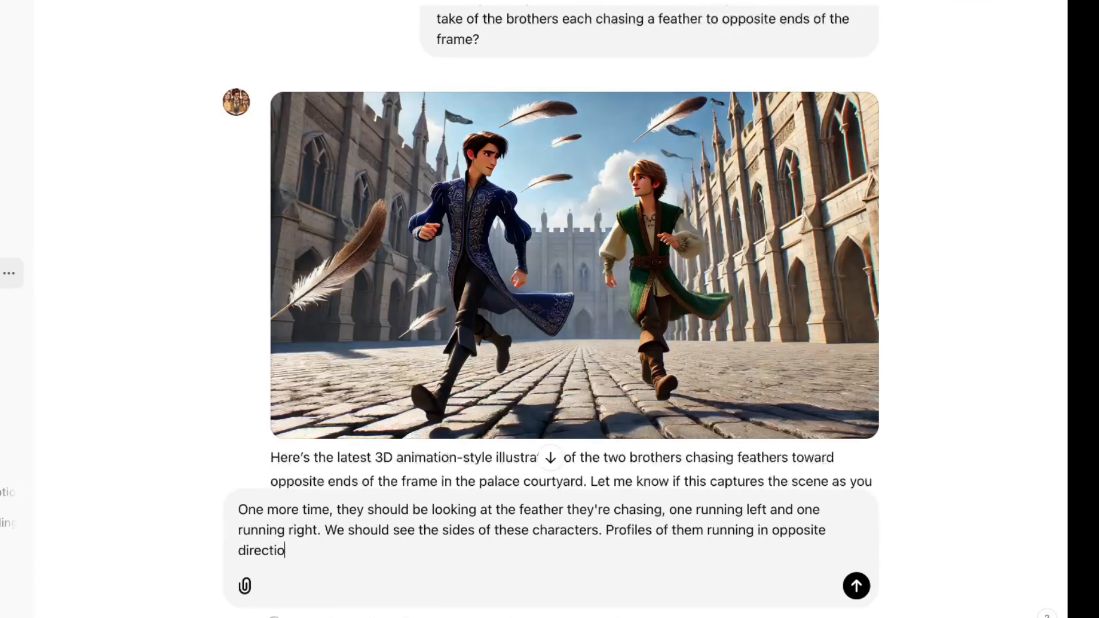
pyautogui.press('Return')
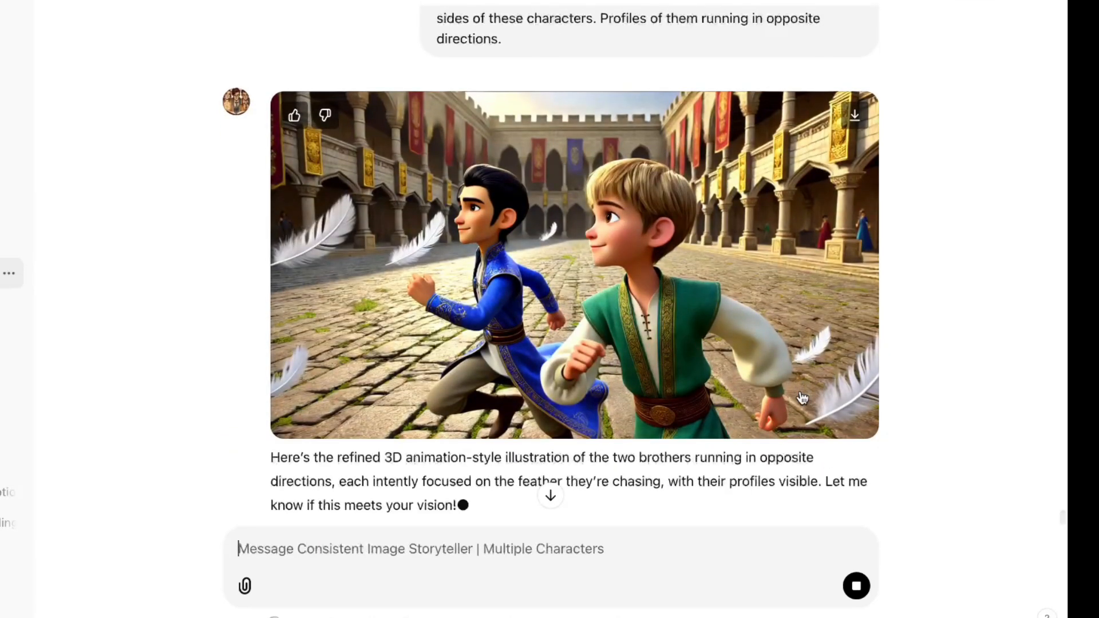
pyautogui.scroll(10, 817, 344)
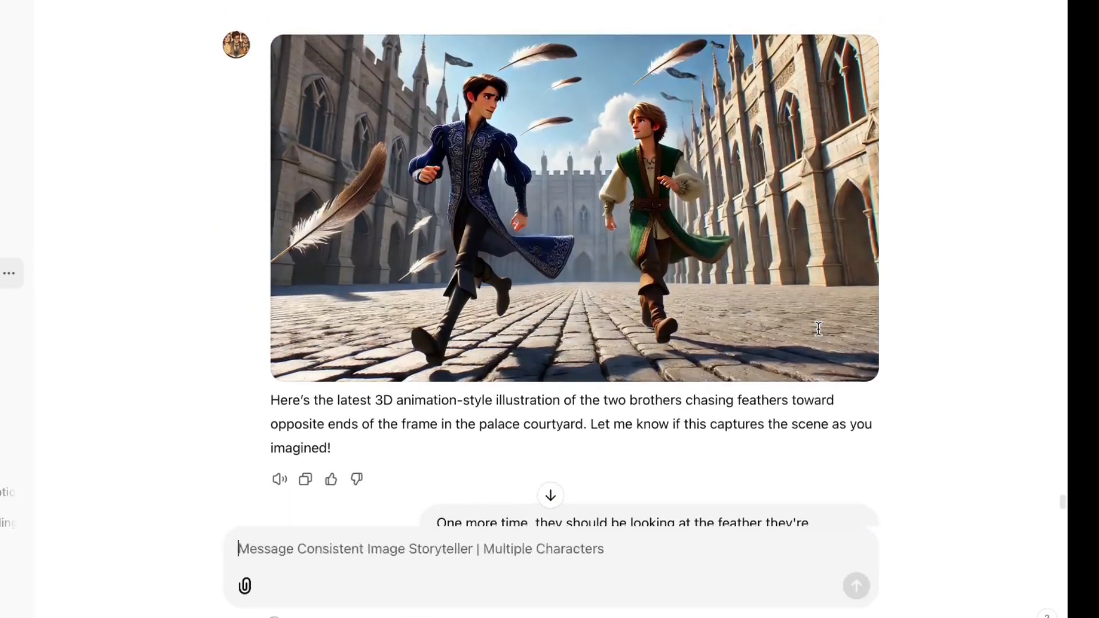
pyautogui.moveTo(820, 335)
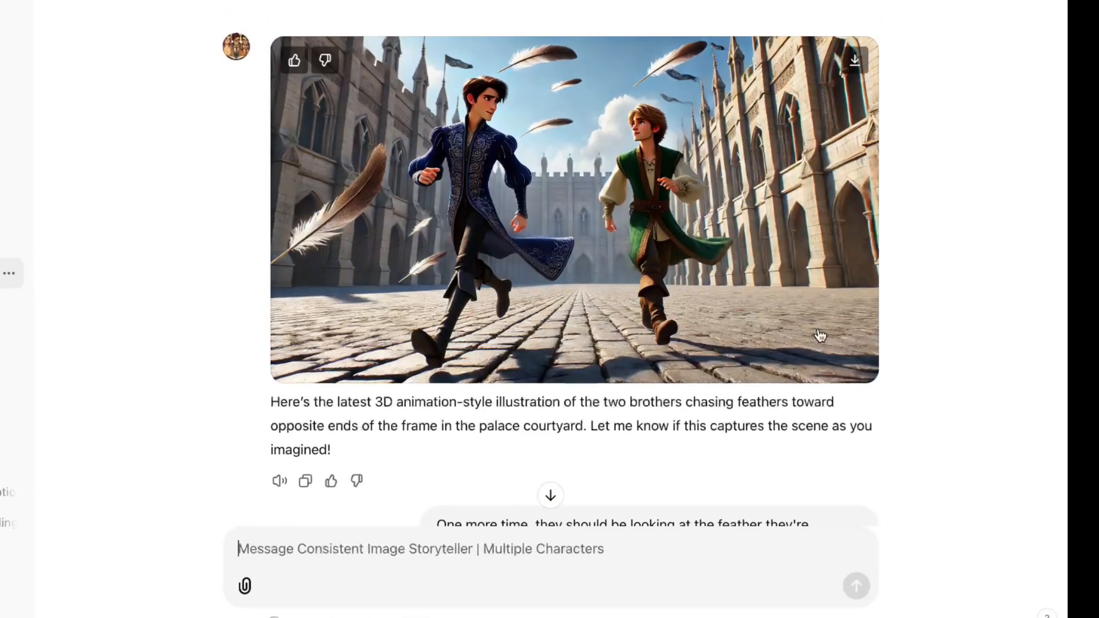
# Copy the Stanza 8 text and image prompt from the story document and send it after "Let's move on to the next scene:"
pyautogui.scroll(-10, 956, 397)
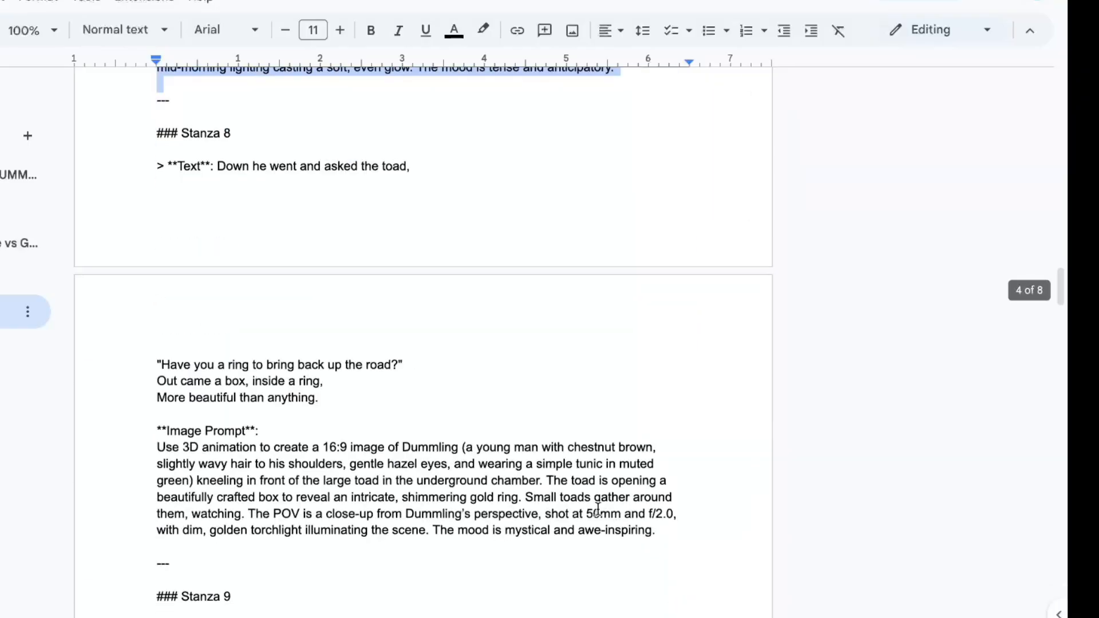
pyautogui.moveTo(655, 527); pyautogui.dragTo(150, 137)
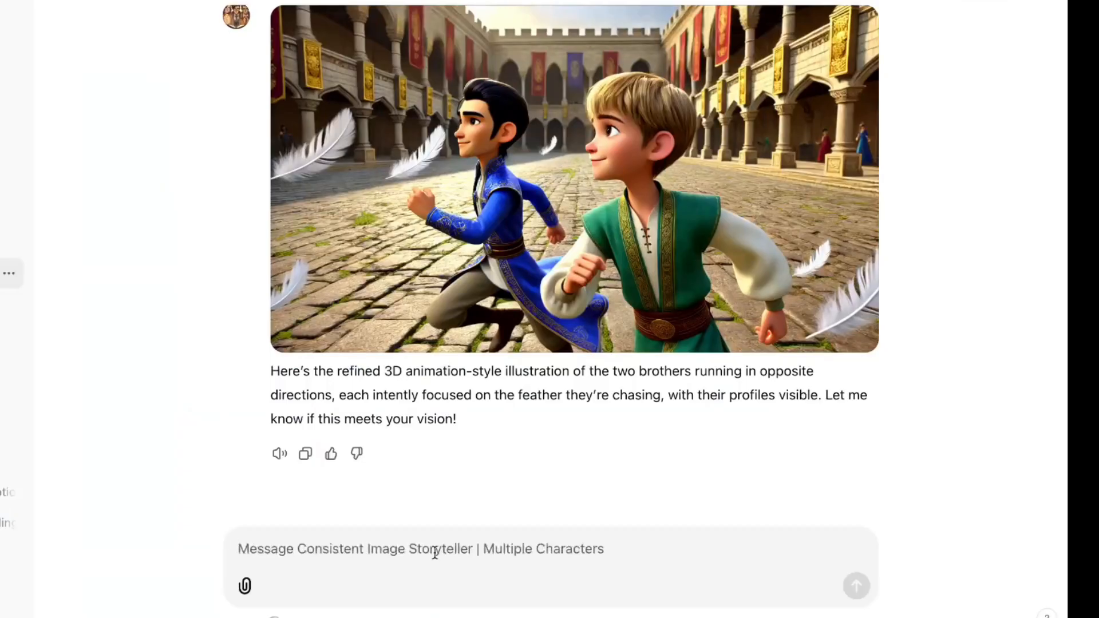
pyautogui.click(435, 553)
pyautogui.write("Let's move on t the next scene:")
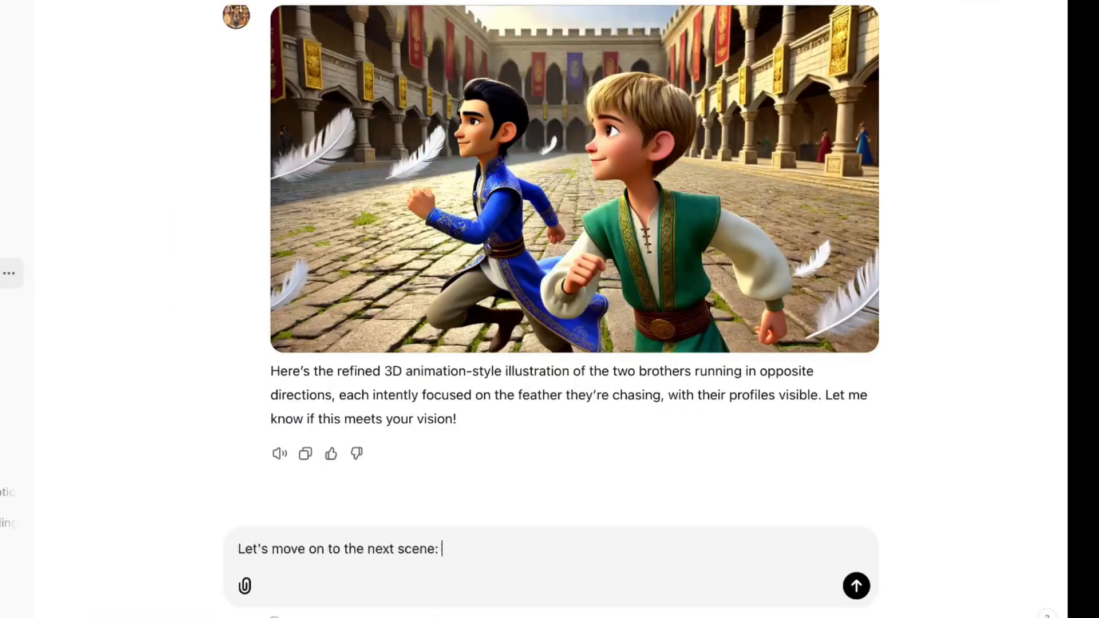
pyautogui.write('### Stanza 8  > **Text**: Down he went and asked the toad, "Have you a ring to bring back up the road?" Out came a box, inside a ring, More beautiful than anything.  **Image Prompt**: Use 3D animation to create a 16:9 image of Dummling (a young man with chestnut brown, slightly wavy hair to his shoulders, gentle hazel eyes, and wearing a simple tunic in muted green) kneeling in front of the large toad in the underground chamber. The toad is opening a beautifully crafted box to reveal an intricate, shimmering gold ring. Small toads gather around them, watching. The POV is a close-up from Dummling’s perspective, shot at 50mm and f/2.0, with dim, golden torchlight illuminating the scene. The mood is mystical and awe-inspiring.')
pyautogui.press('Return')
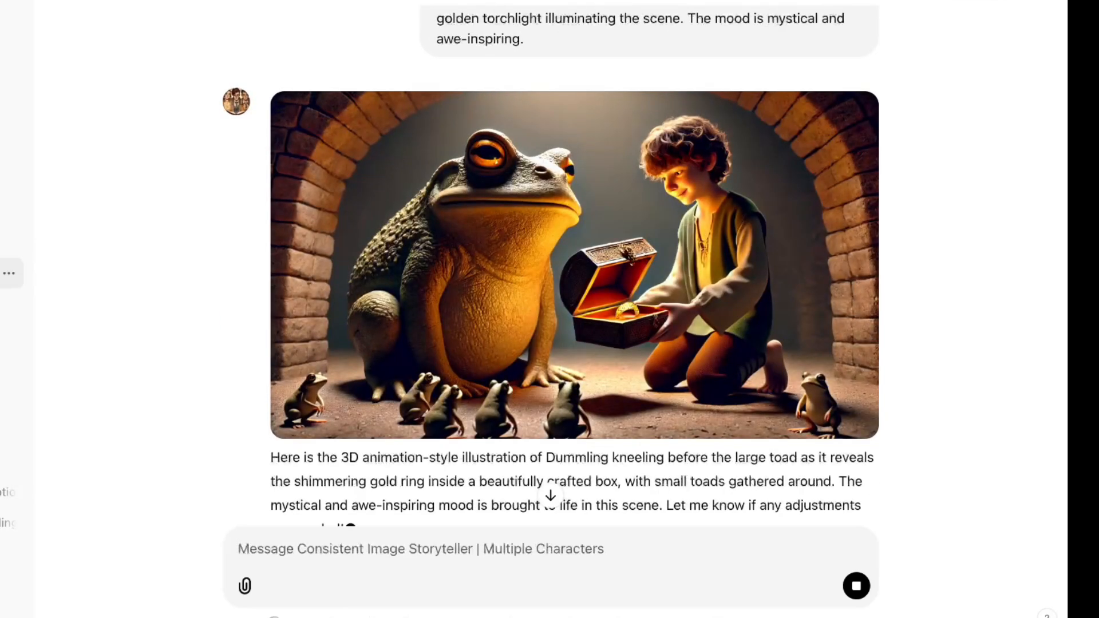
# Reply "Perfect! Thank you!" and request an image of a feather on the ground lying near the closed trap door
pyautogui.write('Oh I forgot I wanted to see if you could create an image')
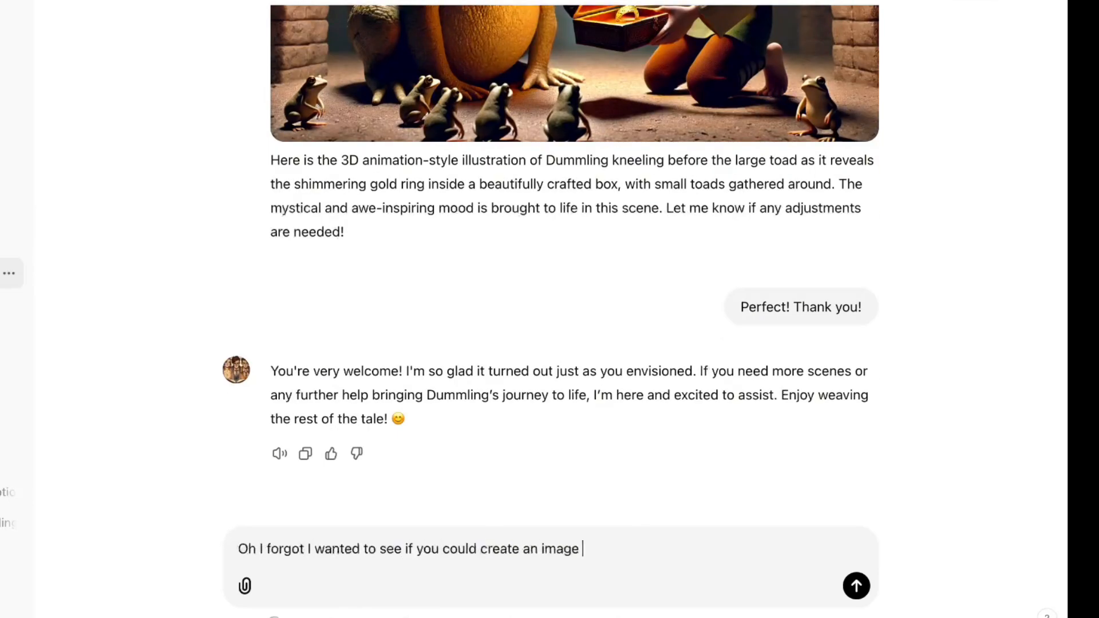
pyautogui.write('the closed trap door?')
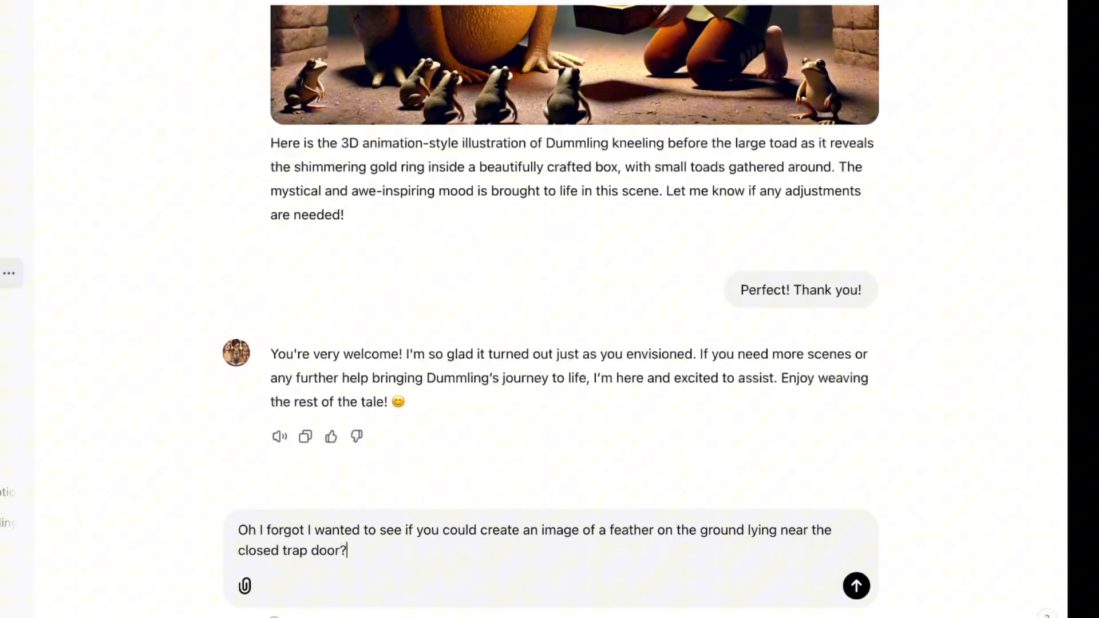
pyautogui.press('Return')
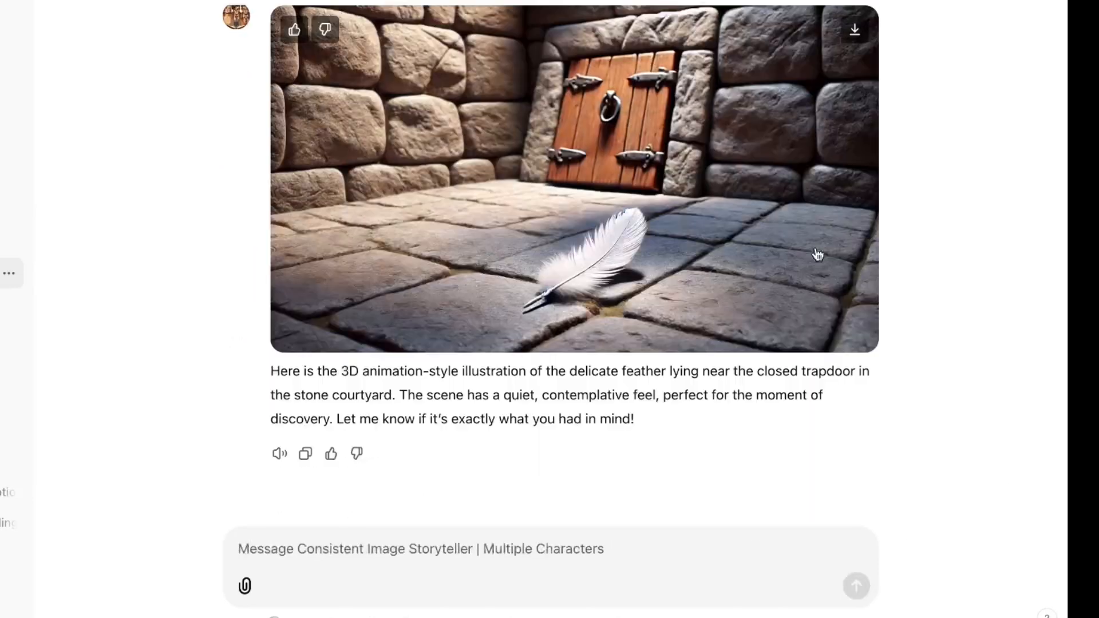
# Send "That's a great shot, can you make sure the trap door is on the ground though? Flat on the ground would be best."
pyautogui.write("That's a great shot, can you make sure the trap door is on the ground though")
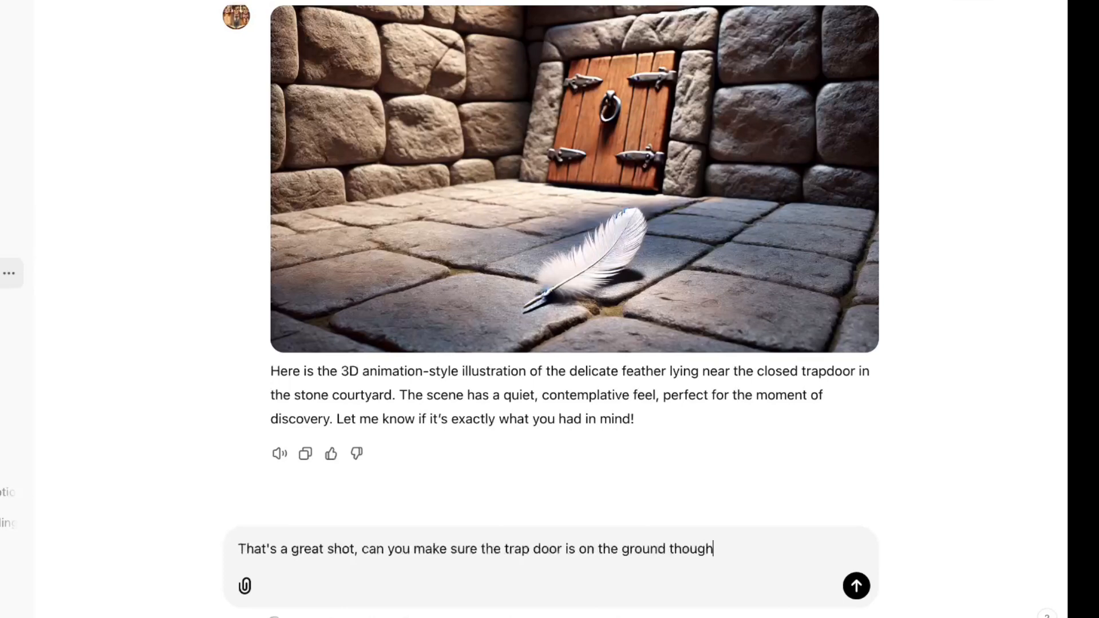
pyautogui.write('ground would be best')
pyautogui.write('? F')
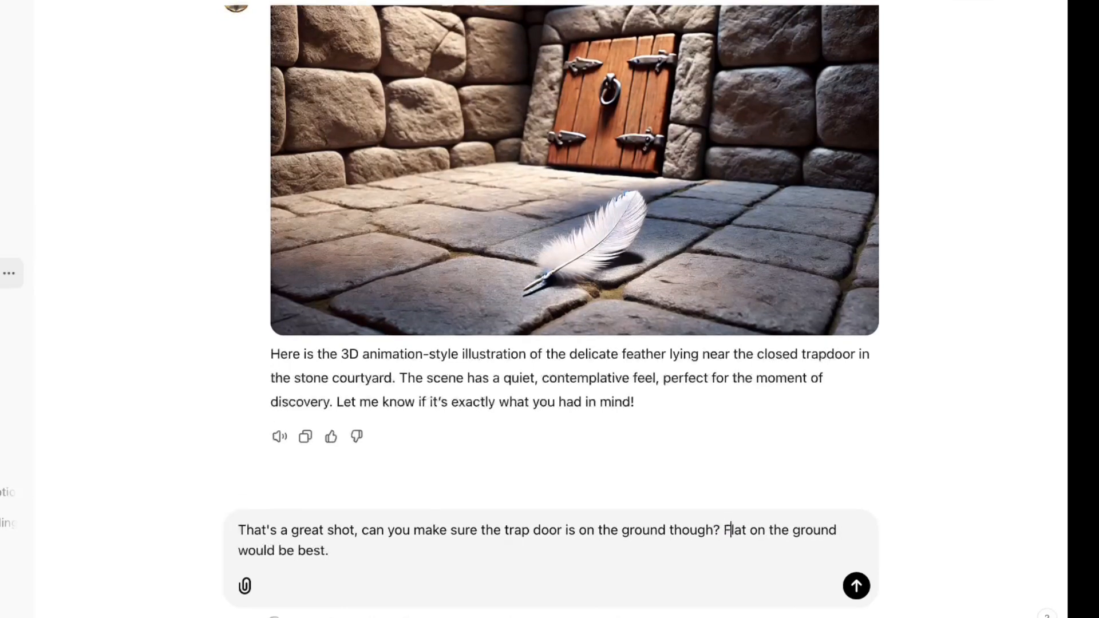
pyautogui.press('Return')
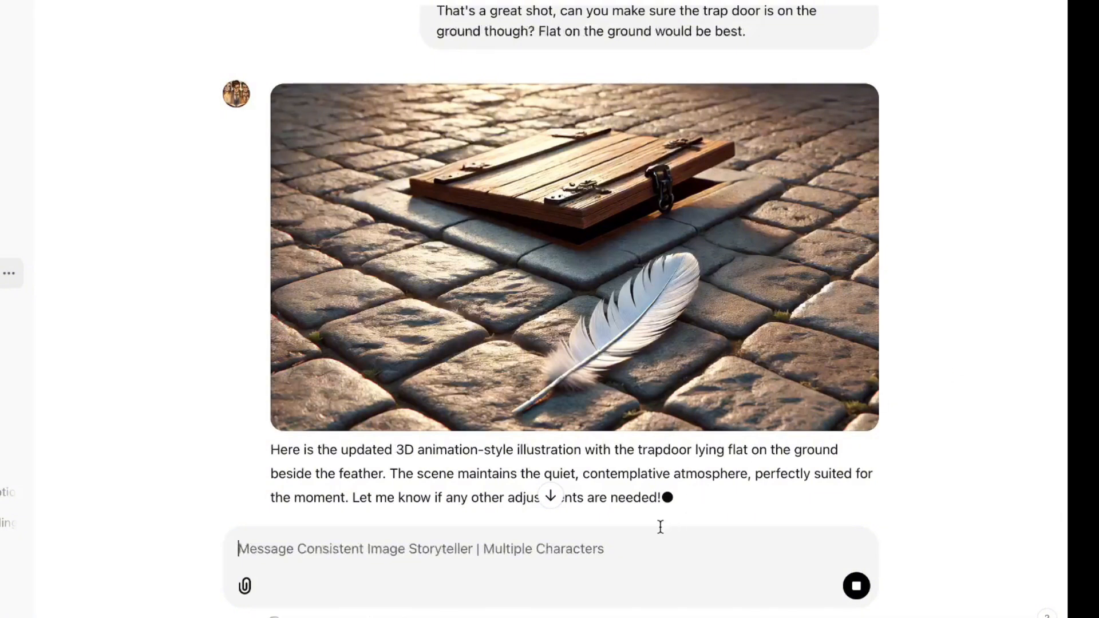
# Send "Perfect! Love it!" and download the image of the feather beside the trap door
pyautogui.write('Pef')
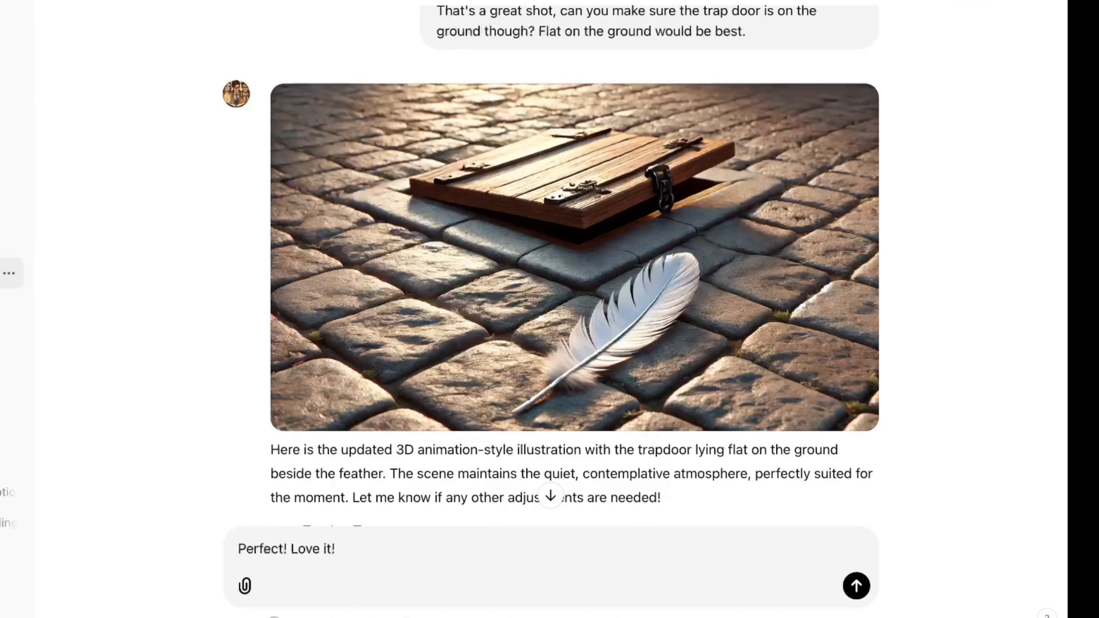
pyautogui.press('Return')
pyautogui.scroll(3, 759, 273)
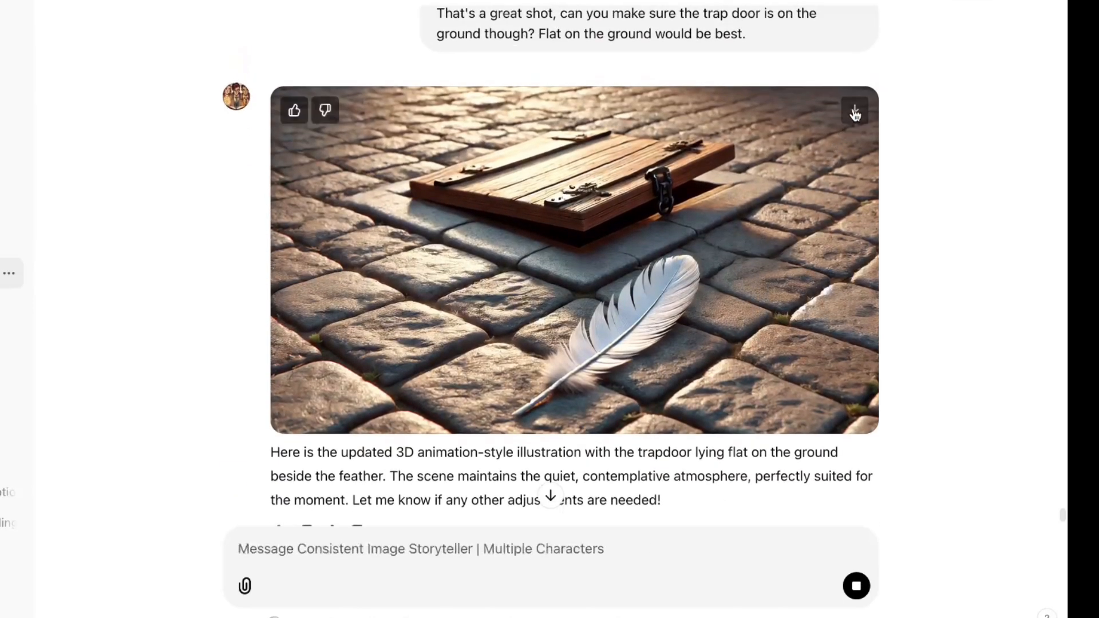
pyautogui.click(853, 111)
# Review the Stanza 9 prompt and follow-up requests, examining the throne room, brothers' rings, rusted ring and King expression images
pyautogui.scroll(-1, 892, 386)
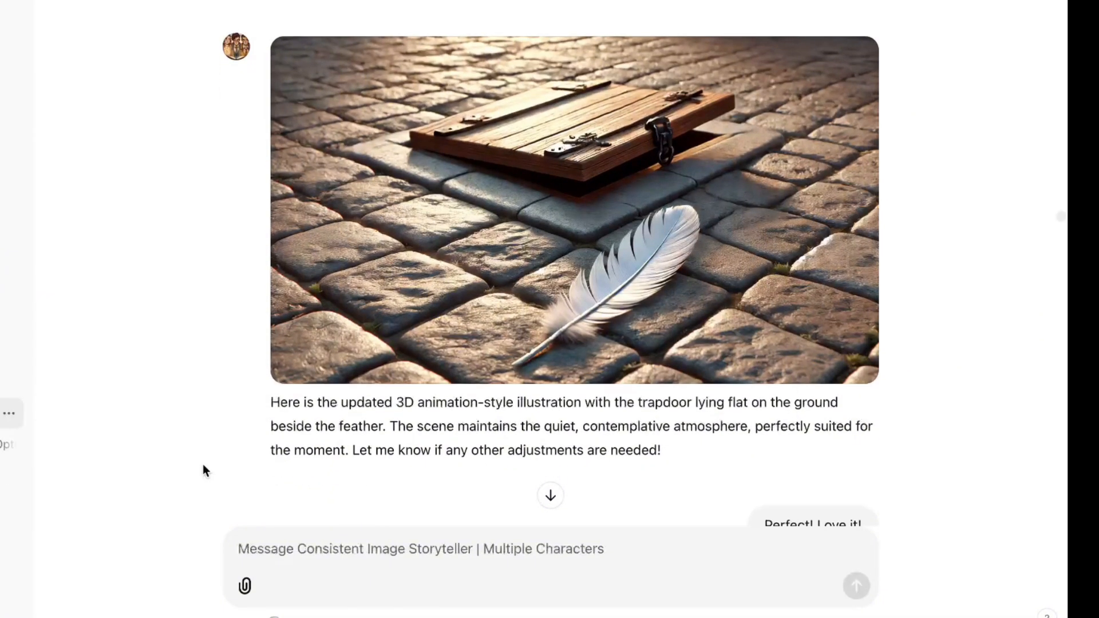
pyautogui.scroll(-4, 253, 325)
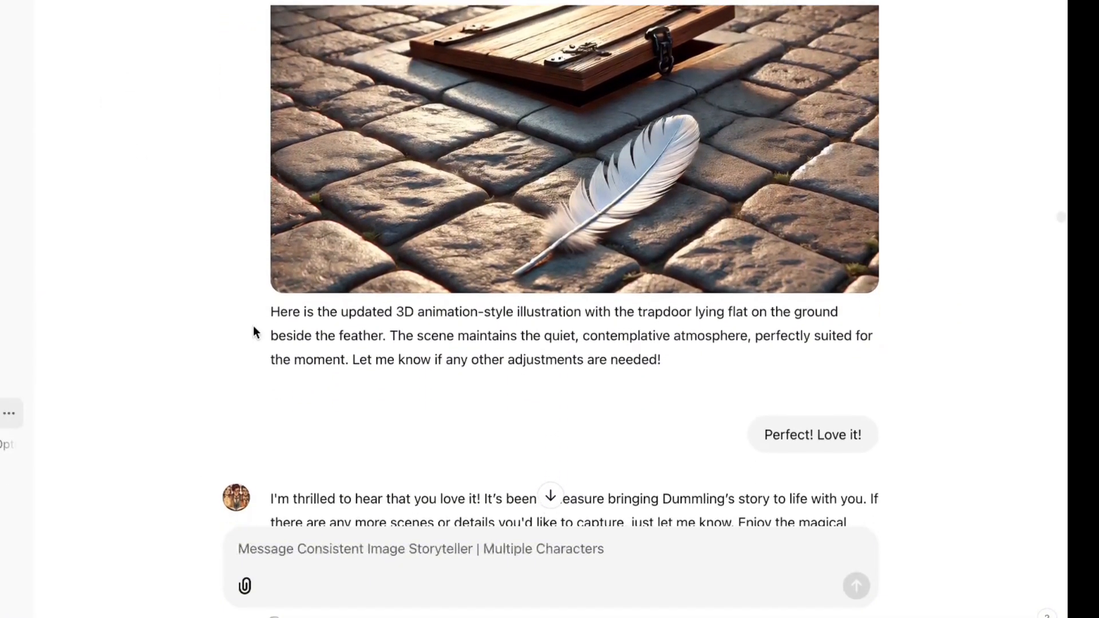
pyautogui.scroll(-7, 253, 327)
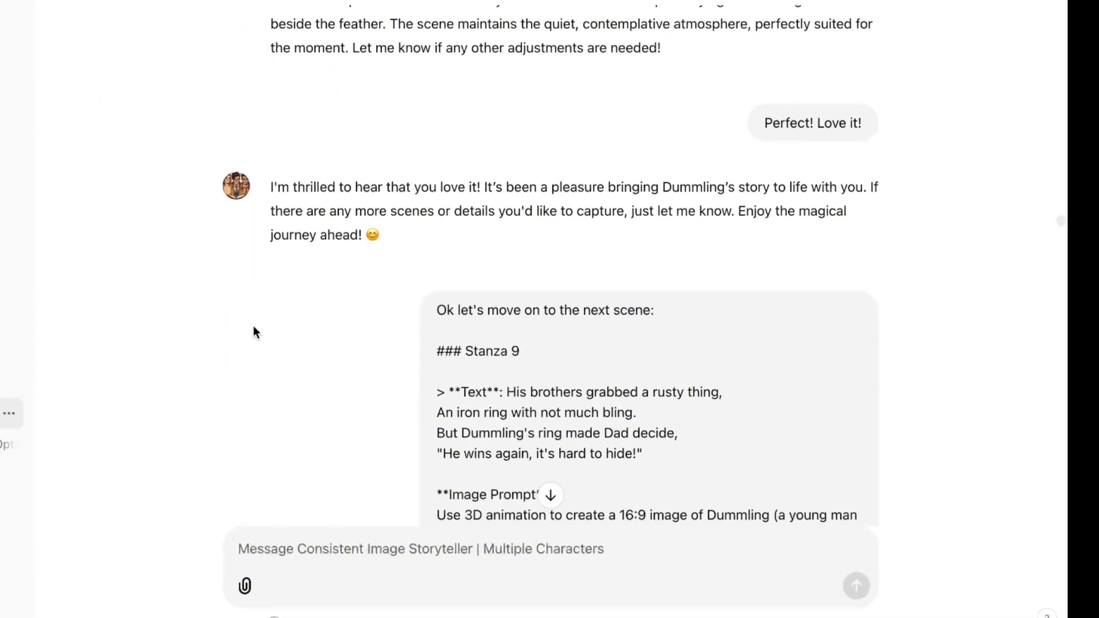
pyautogui.scroll(-7, 254, 328)
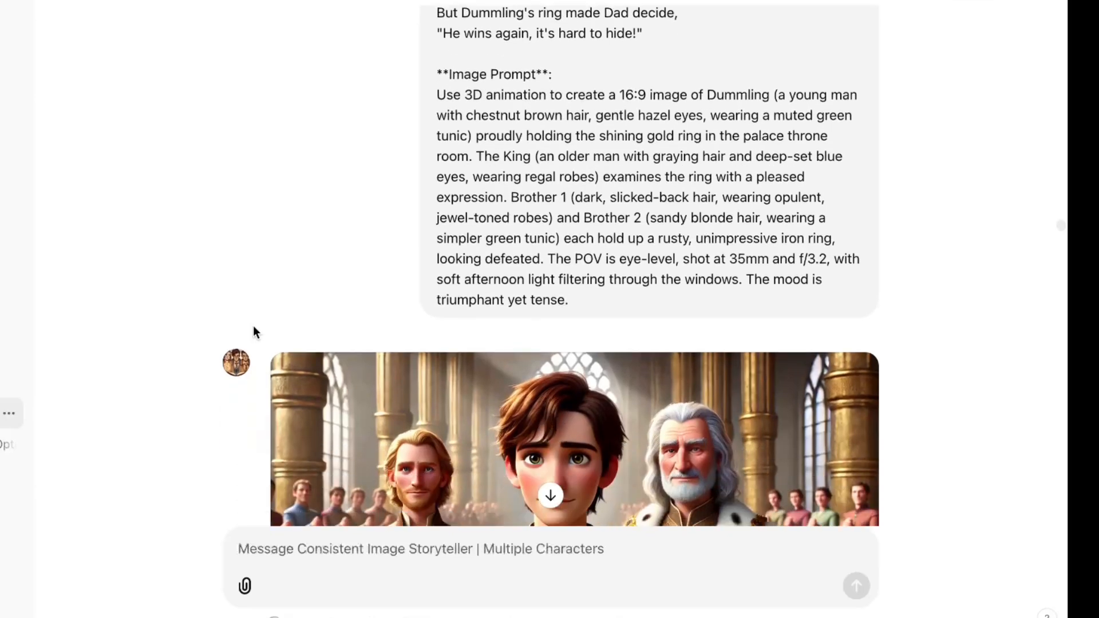
pyautogui.scroll(-7, 253, 326)
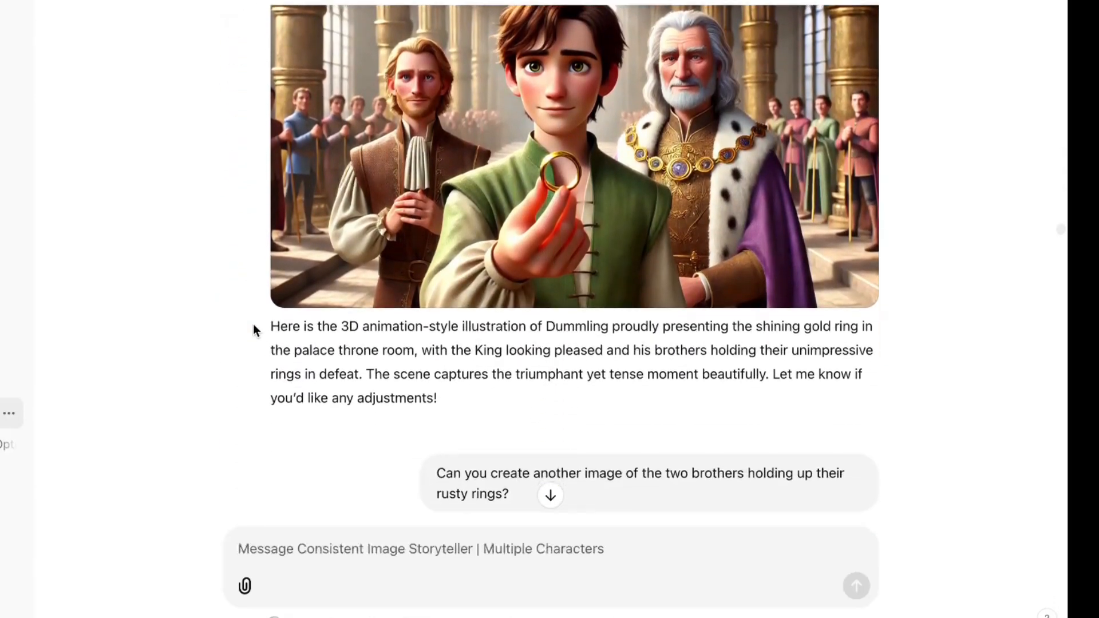
pyautogui.scroll(-6, 253, 324)
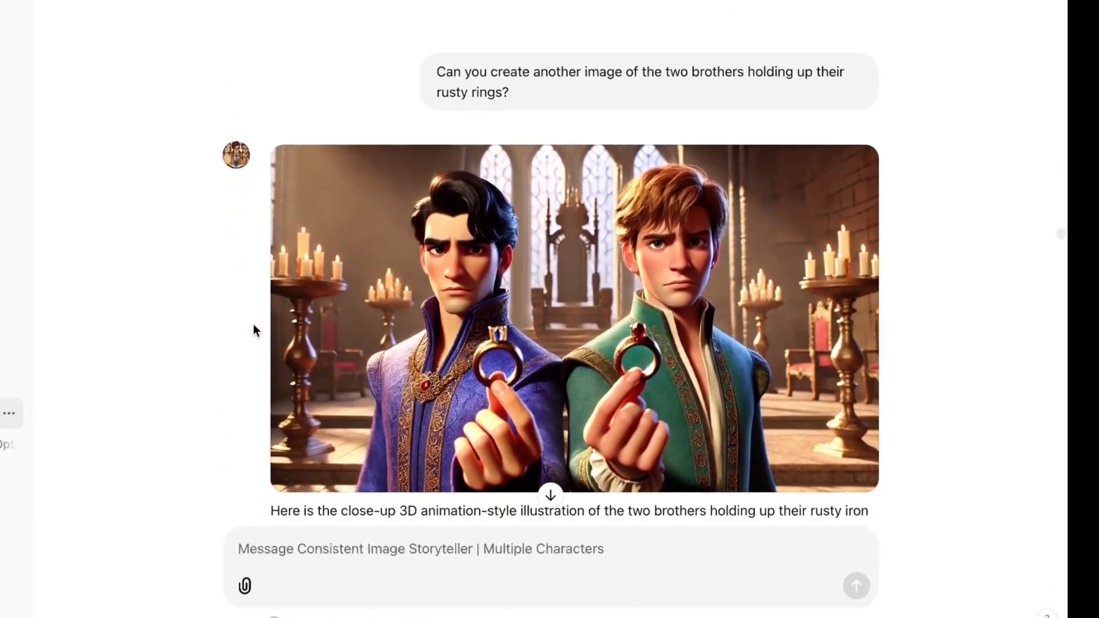
pyautogui.scroll(-7, 253, 324)
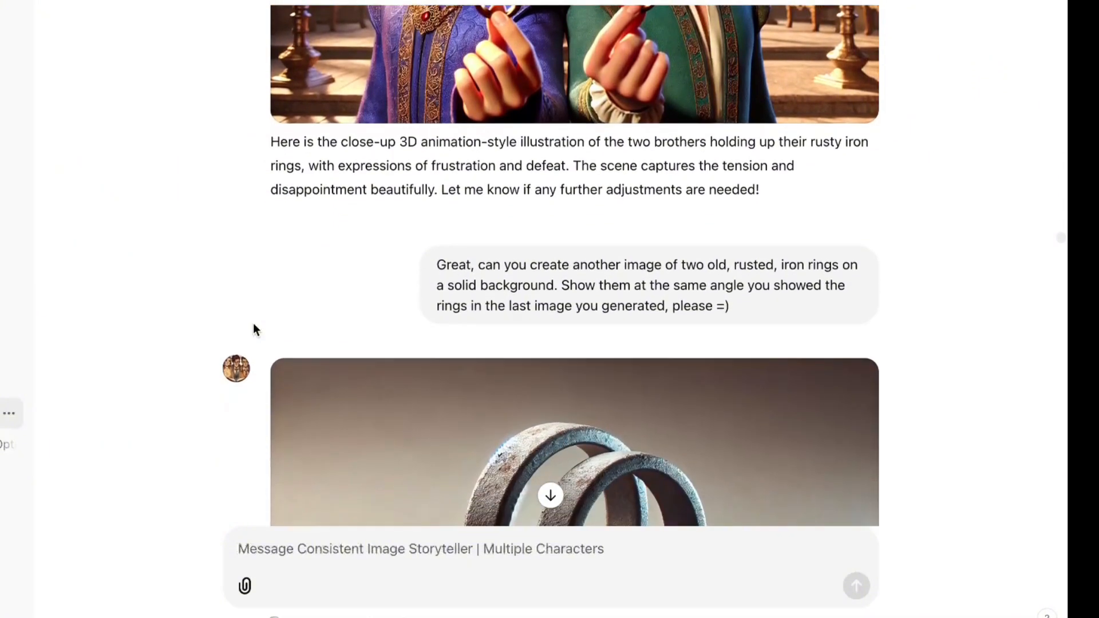
pyautogui.scroll(-8, 253, 323)
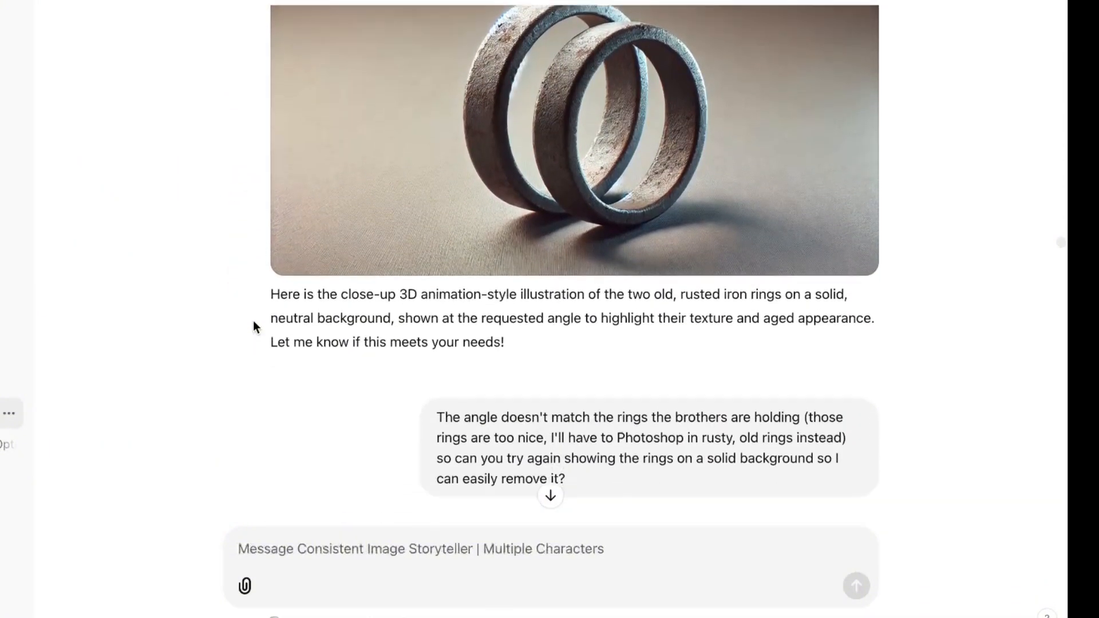
pyautogui.scroll(-8, 253, 326)
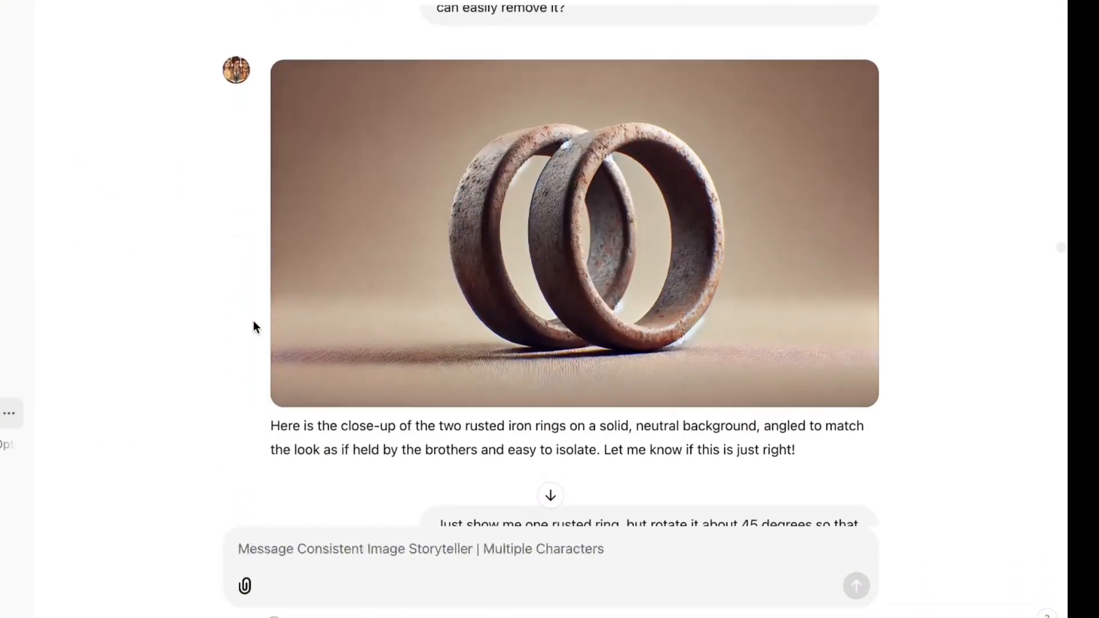
pyautogui.scroll(-7, 253, 327)
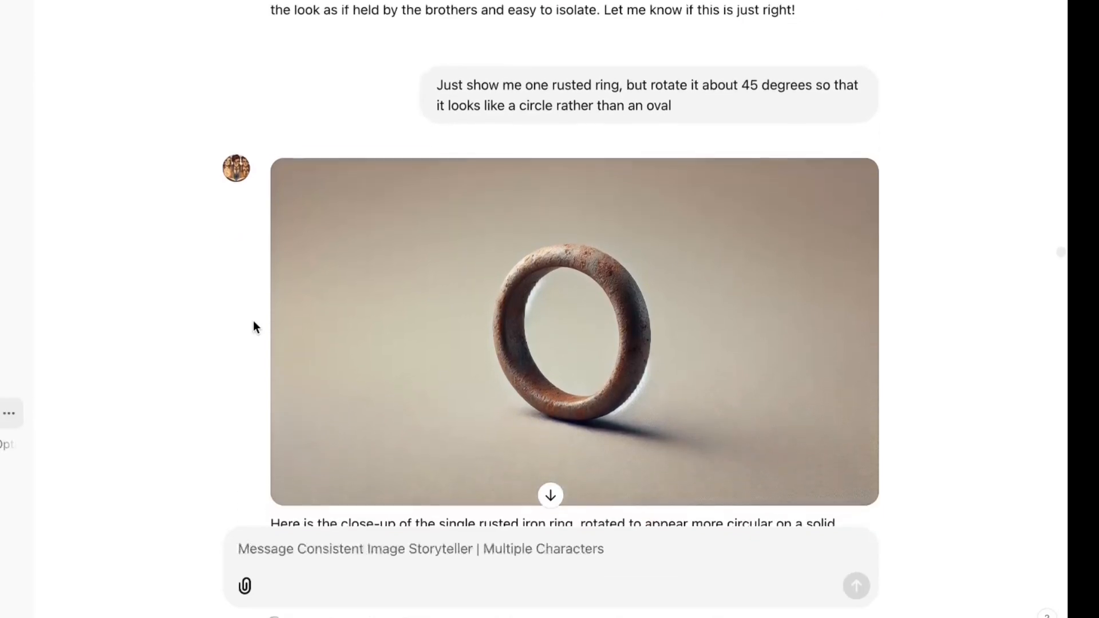
pyautogui.scroll(-9, 253, 324)
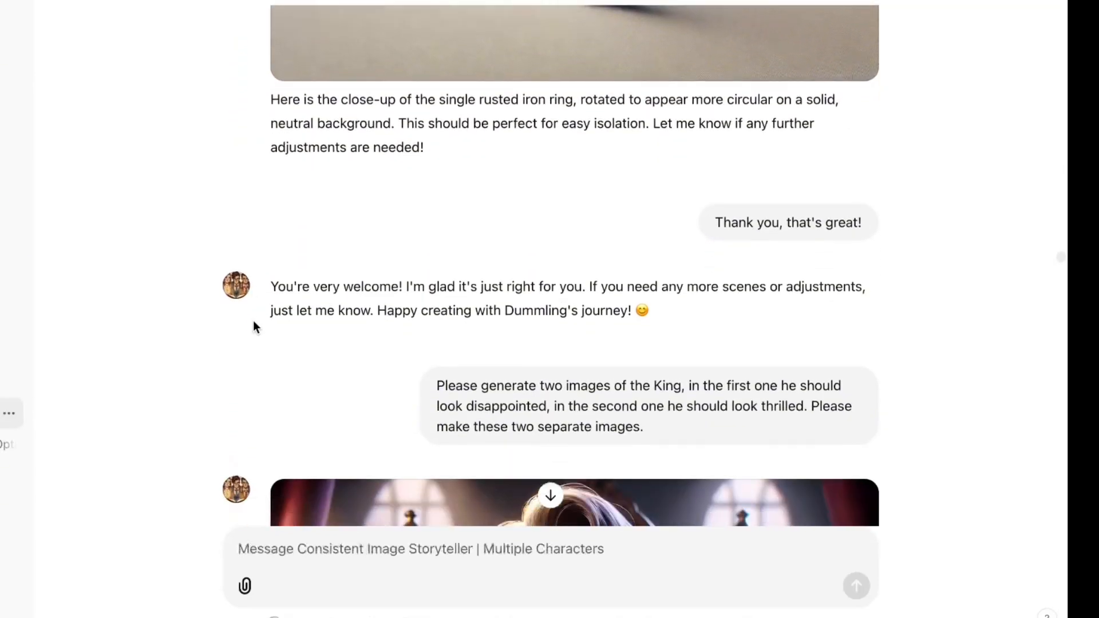
pyautogui.scroll(-7, 253, 327)
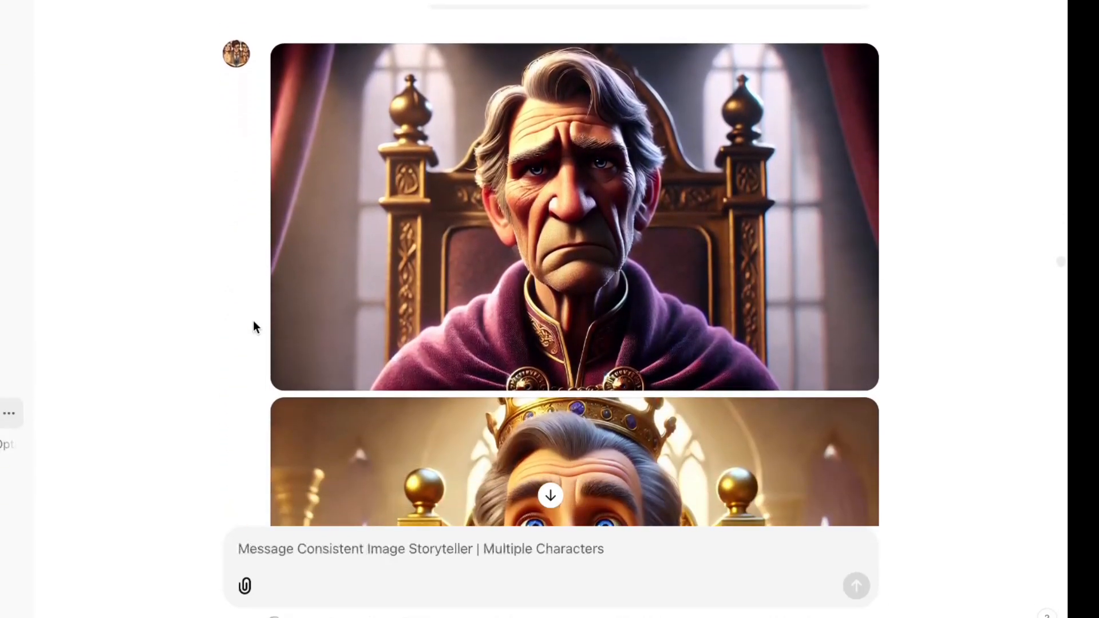
pyautogui.scroll(-7, 253, 327)
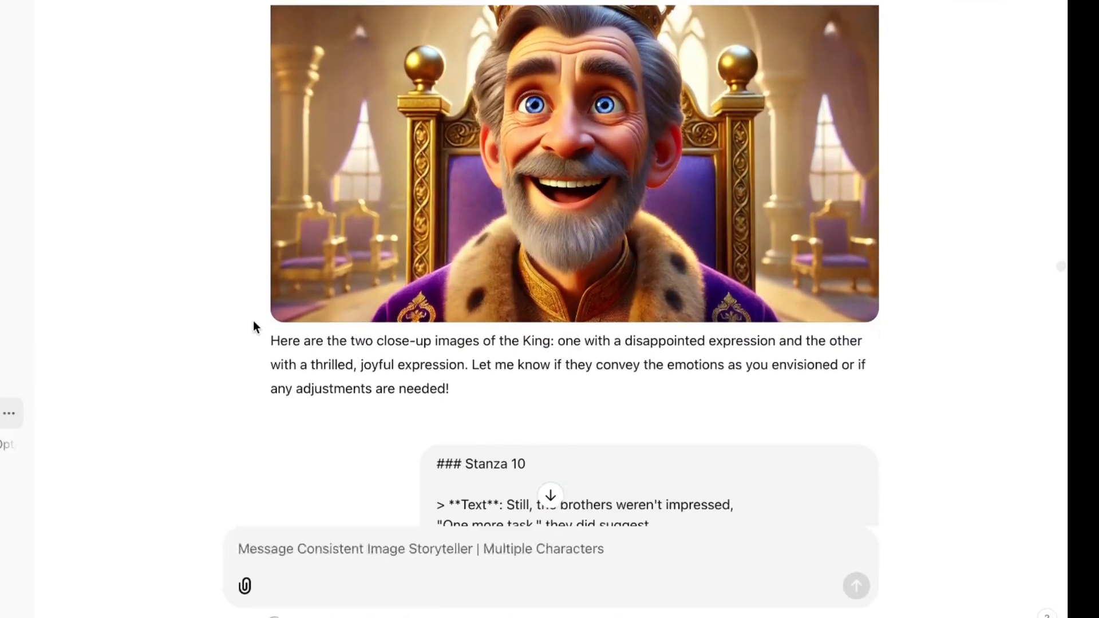
# Review the prompts and images for Stanzas 10 to 13, including the request to make Dummling look like an adult
pyautogui.scroll(-7, 259, 323)
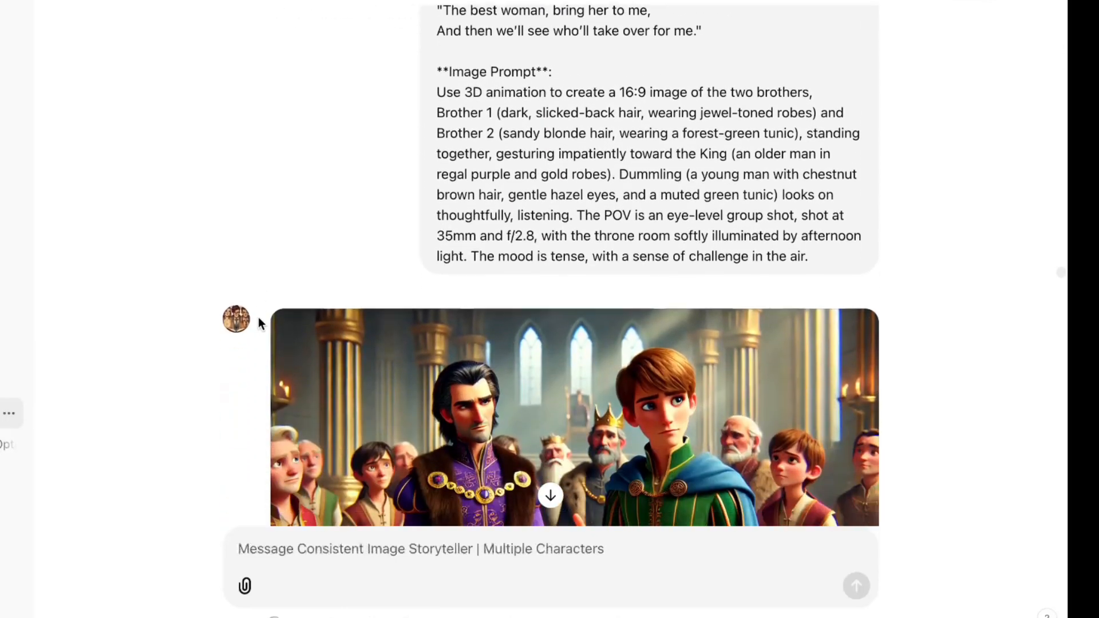
pyautogui.scroll(-4, 259, 323)
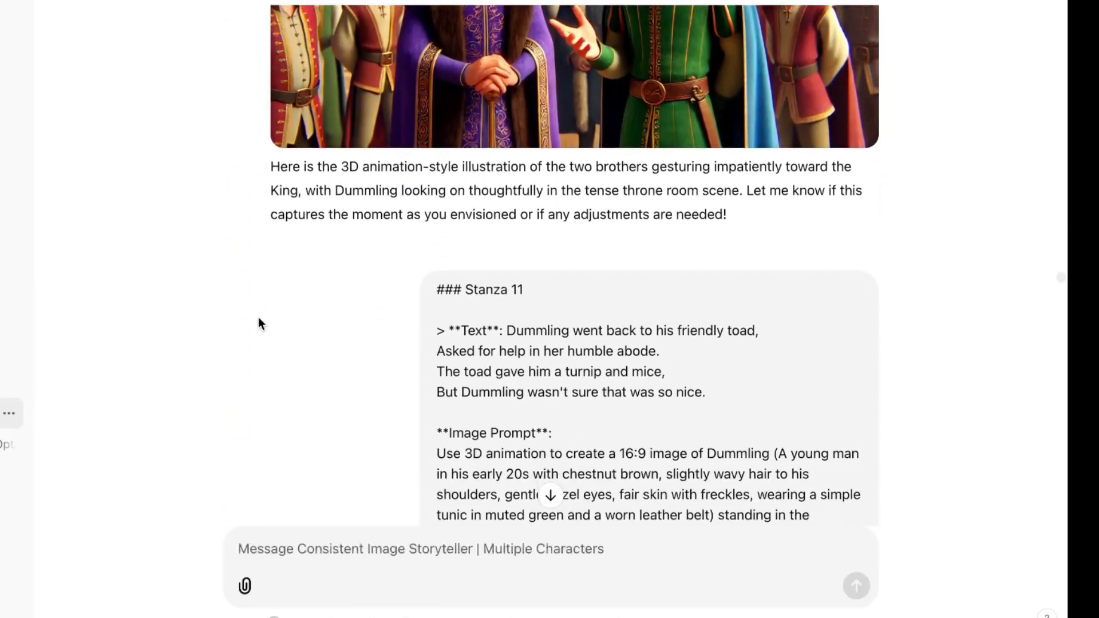
pyautogui.scroll(-8, 259, 323)
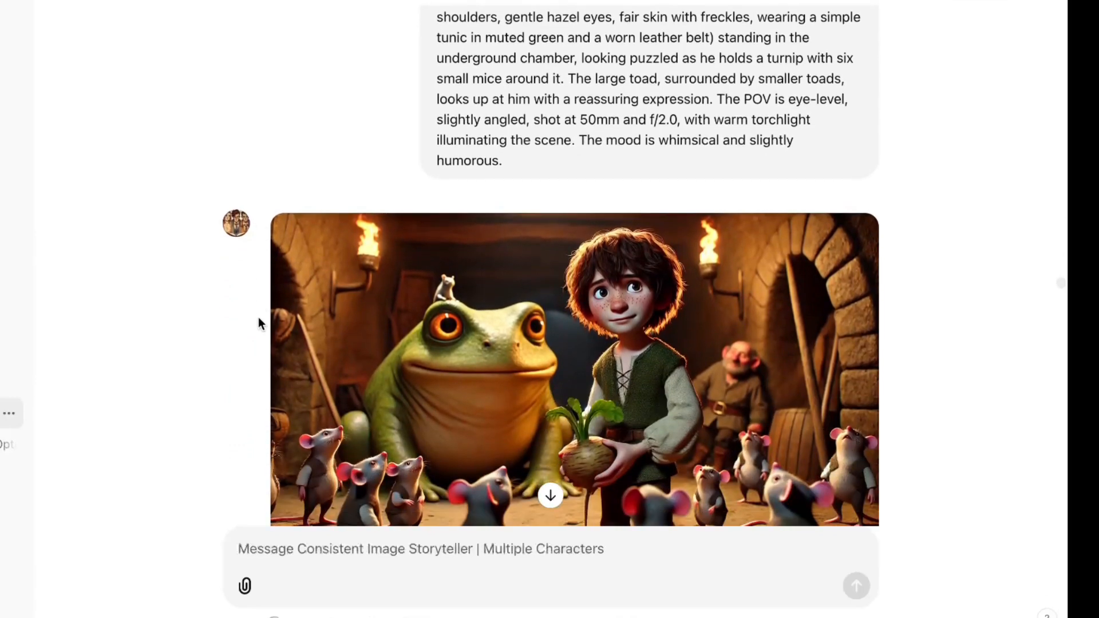
pyautogui.scroll(-8, 259, 323)
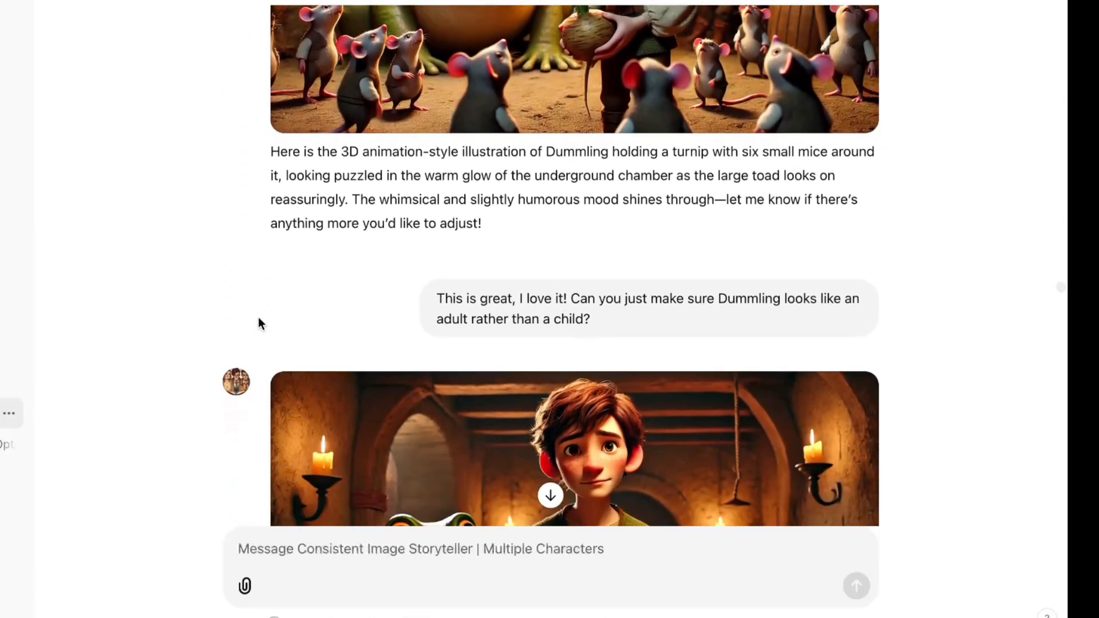
pyautogui.scroll(-7, 259, 324)
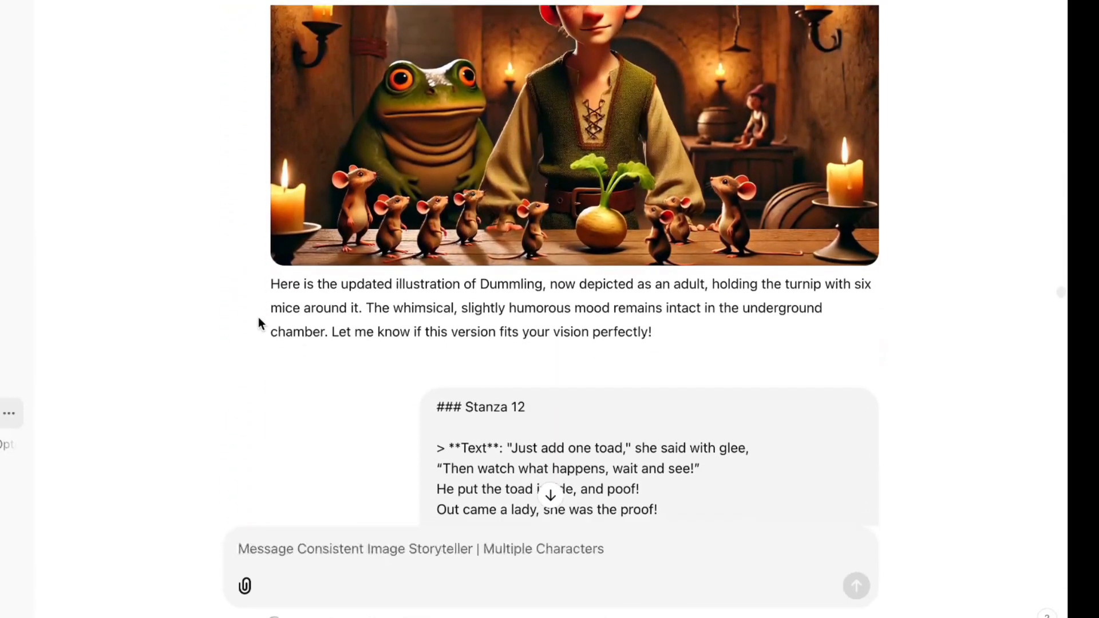
pyautogui.scroll(-10, 259, 324)
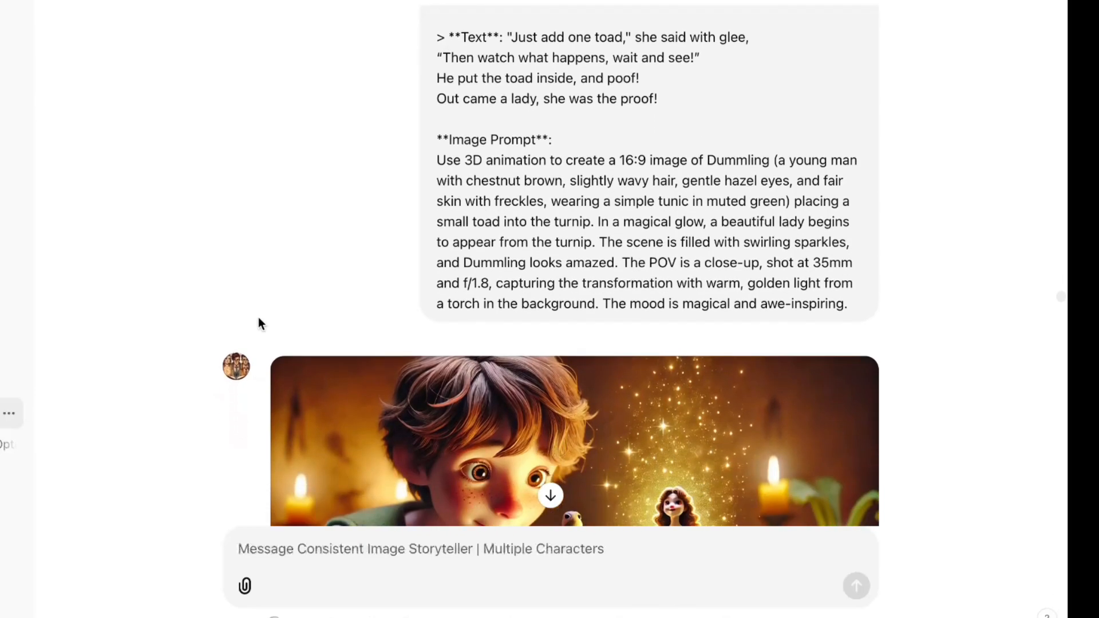
pyautogui.scroll(-6, 264, 313)
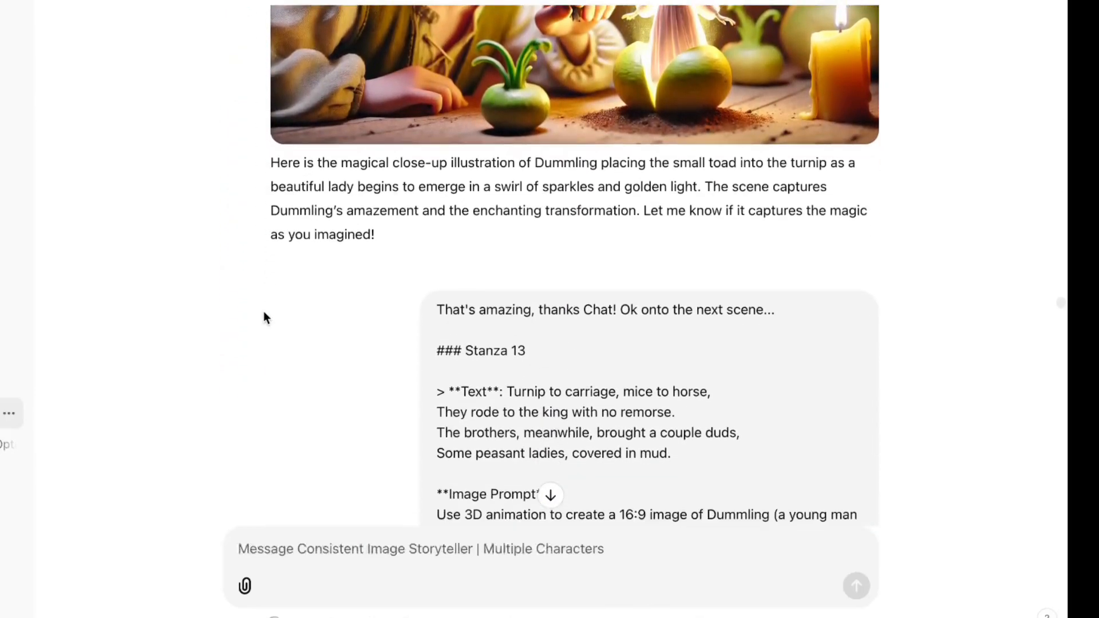
pyautogui.scroll(-9, 264, 312)
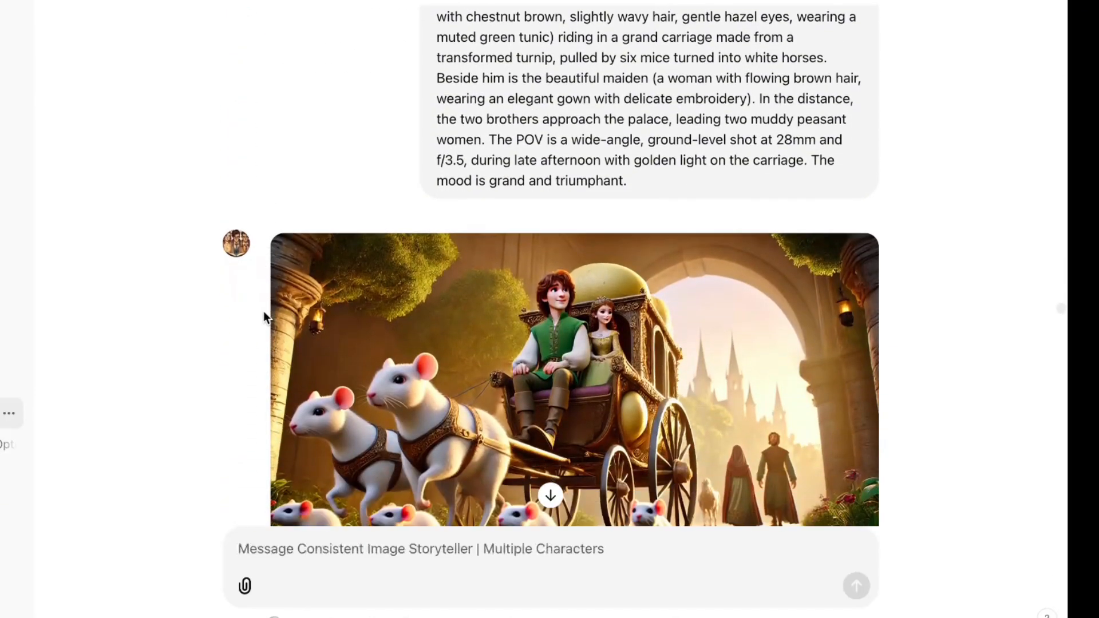
pyautogui.scroll(-10, 263, 311)
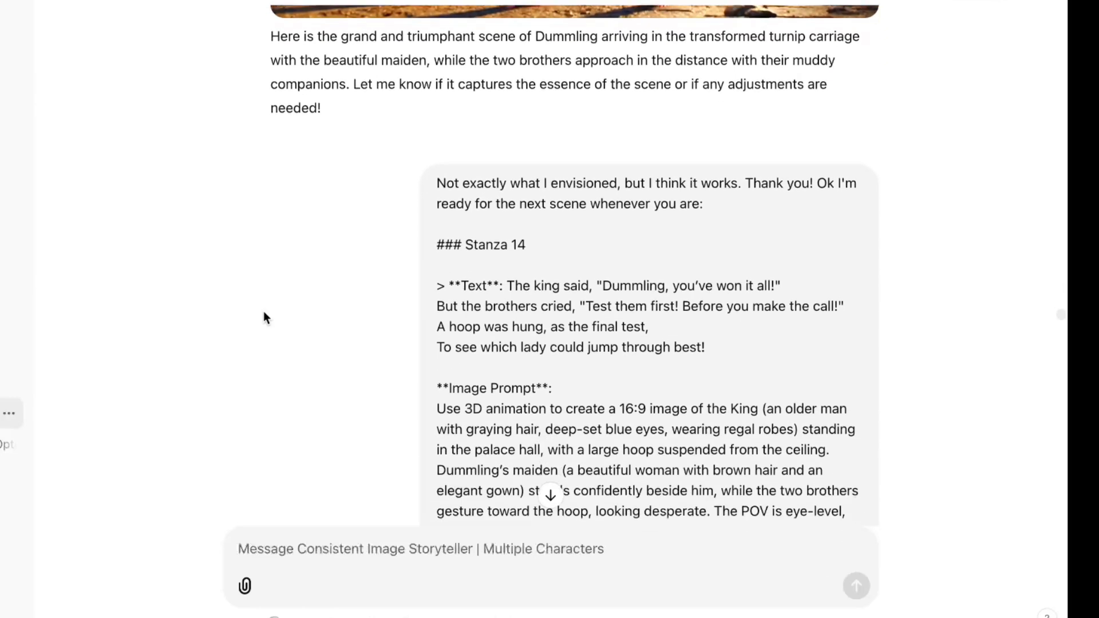
# Review the Stanza 14 images and refinement requests for the hoop scene, the shrugging King and the two peasant women
pyautogui.scroll(-9, 263, 311)
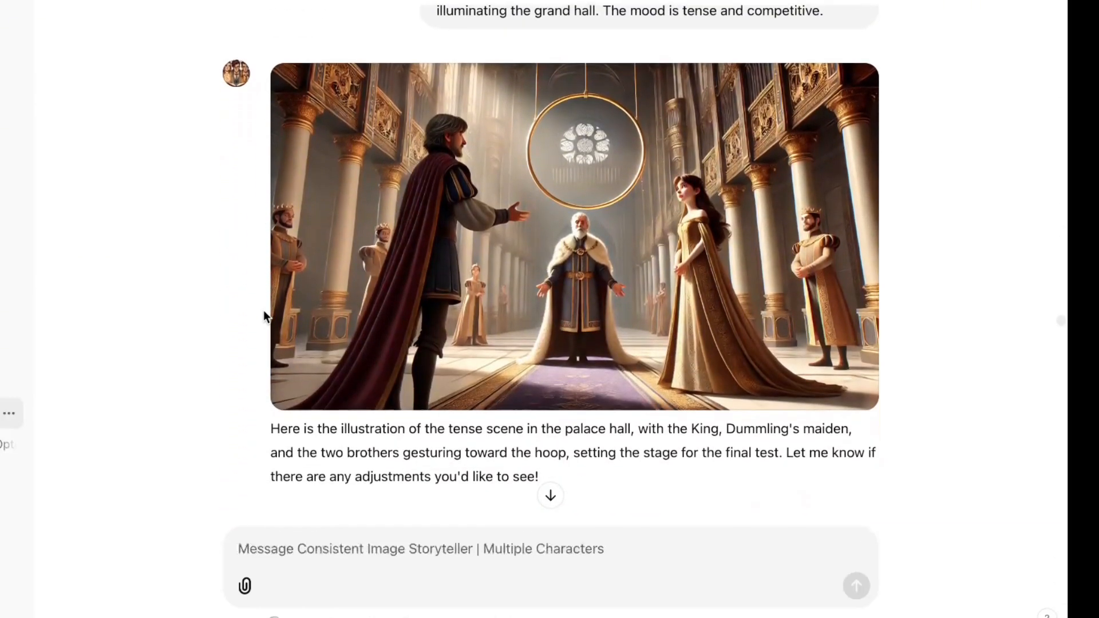
pyautogui.scroll(-10, 263, 310)
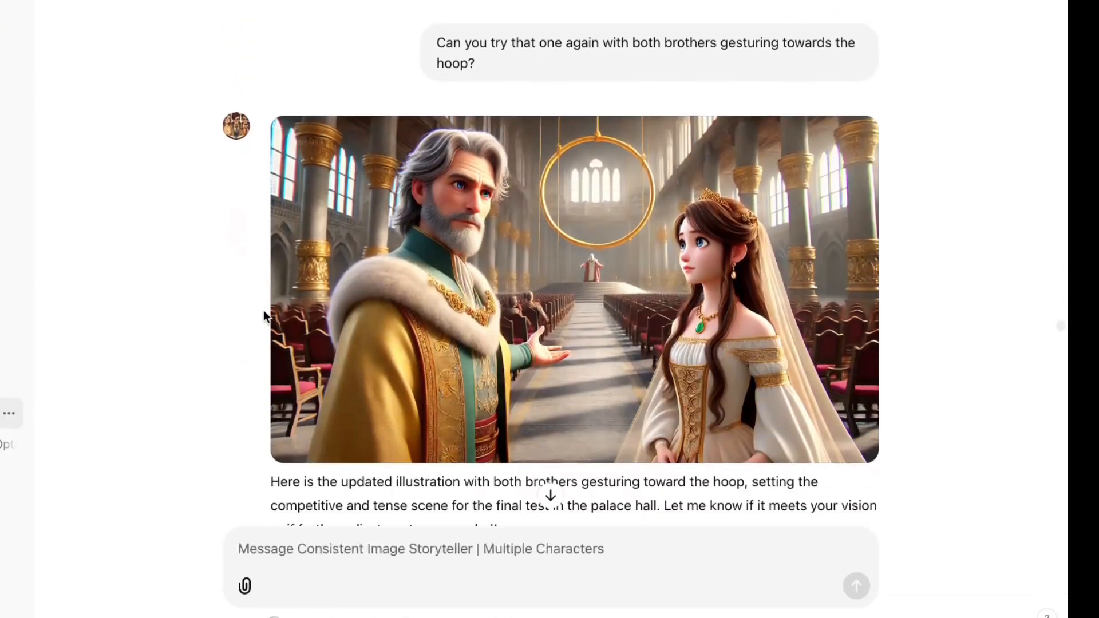
pyautogui.scroll(-9, 263, 310)
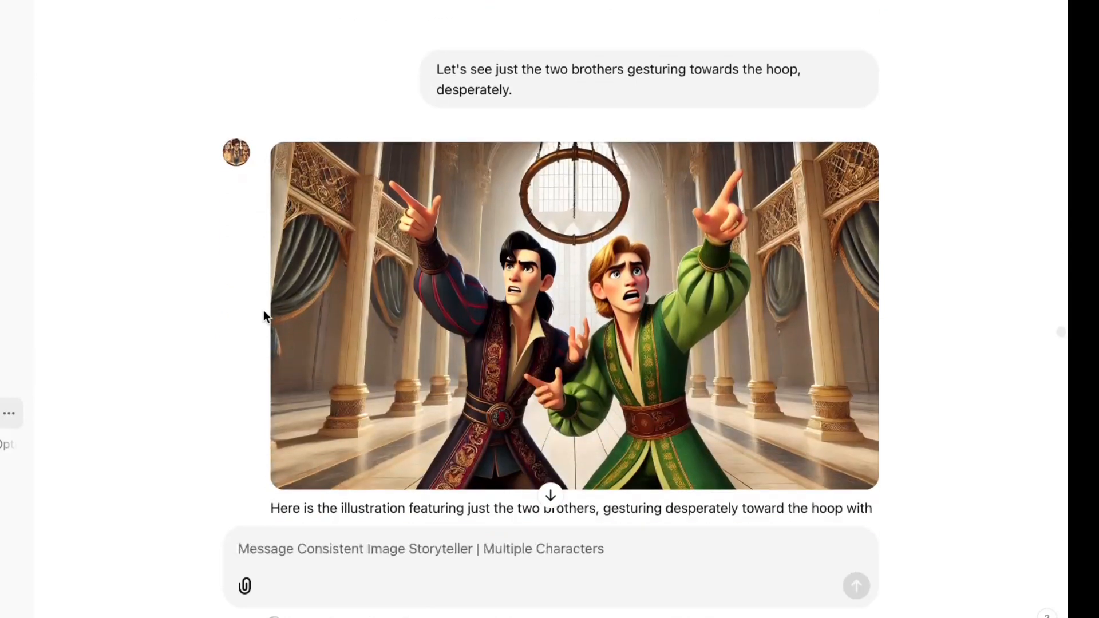
pyautogui.scroll(-8, 263, 310)
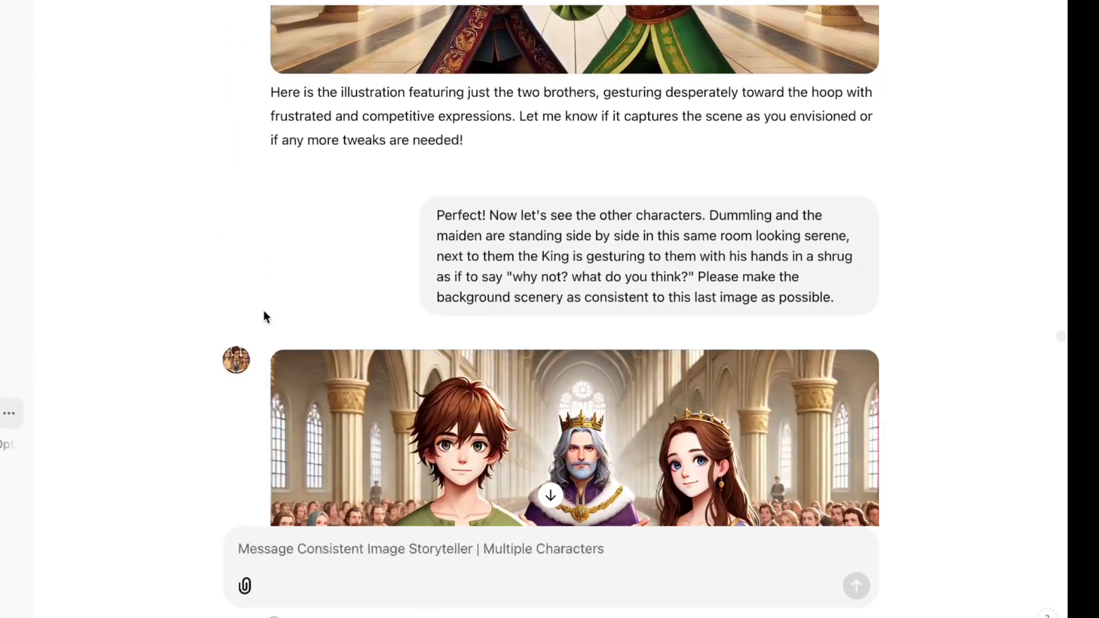
pyautogui.scroll(-10, 263, 311)
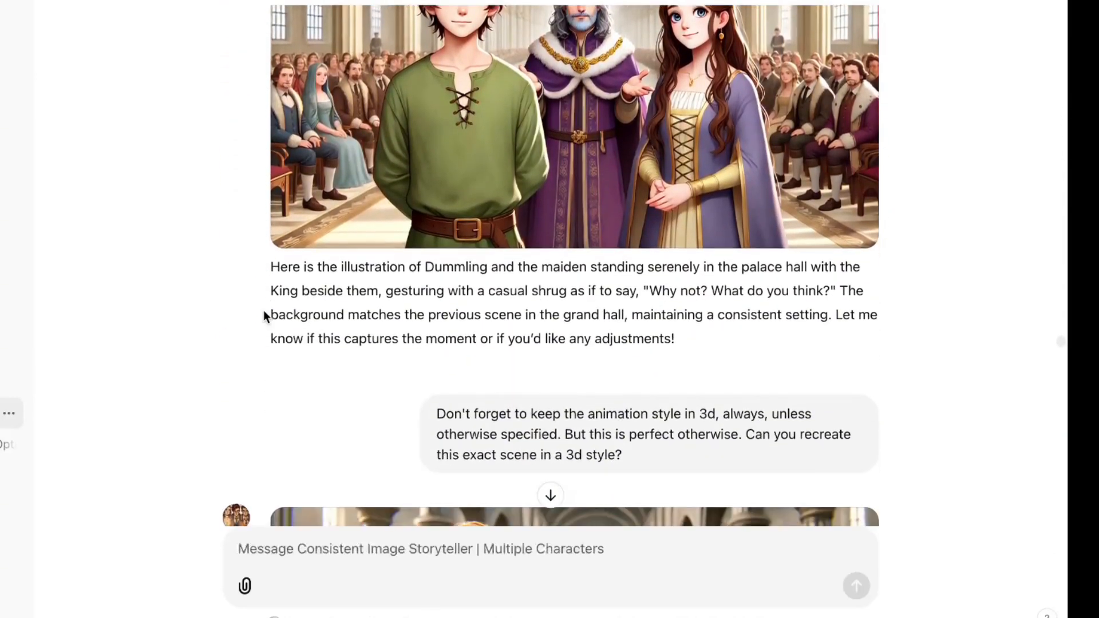
pyautogui.scroll(-10, 289, 255)
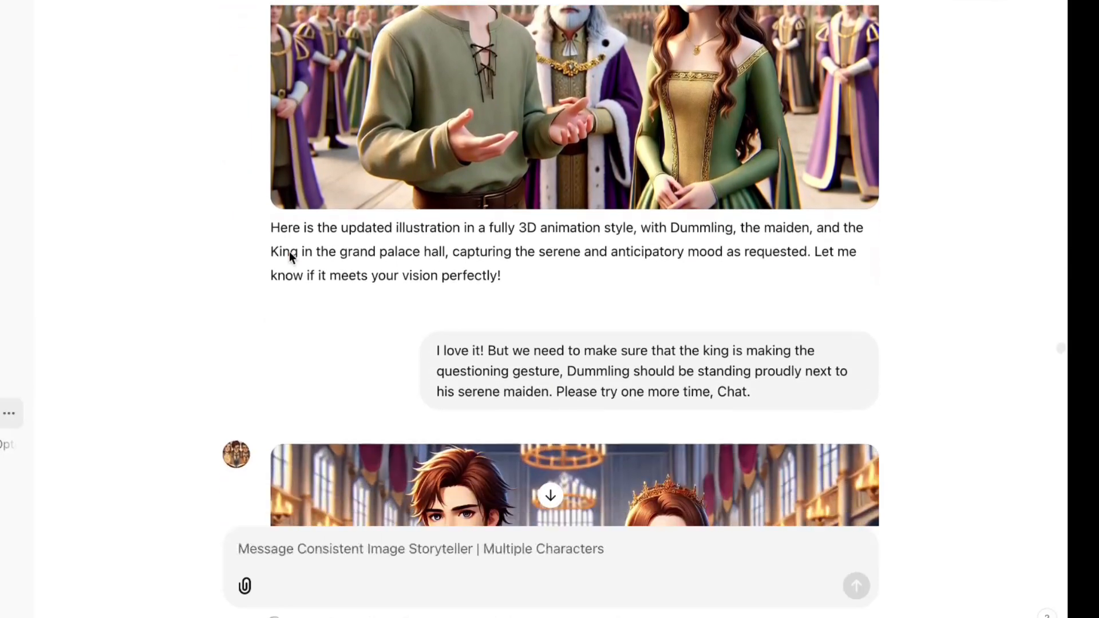
pyautogui.scroll(-10, 264, 400)
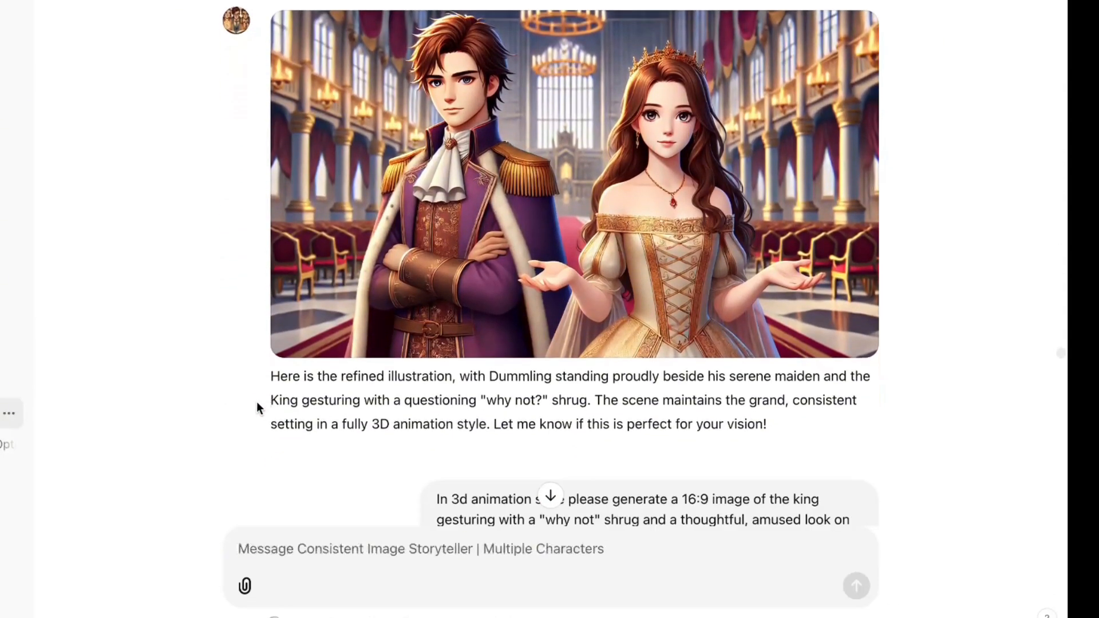
pyautogui.scroll(-10, 251, 402)
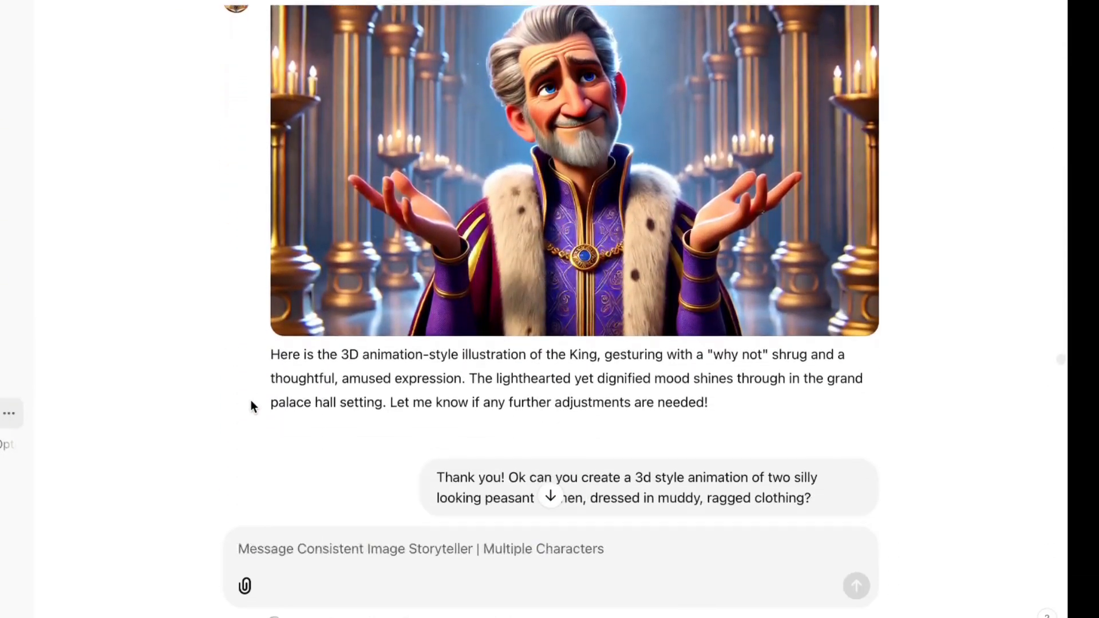
pyautogui.scroll(-8, 255, 403)
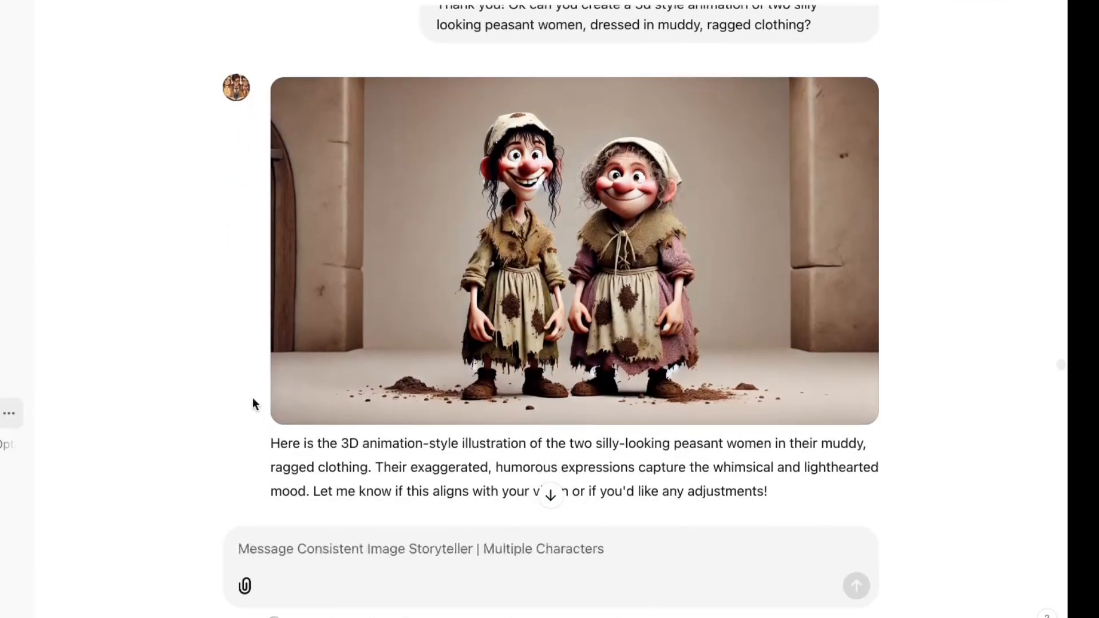
pyautogui.scroll(-8, 255, 403)
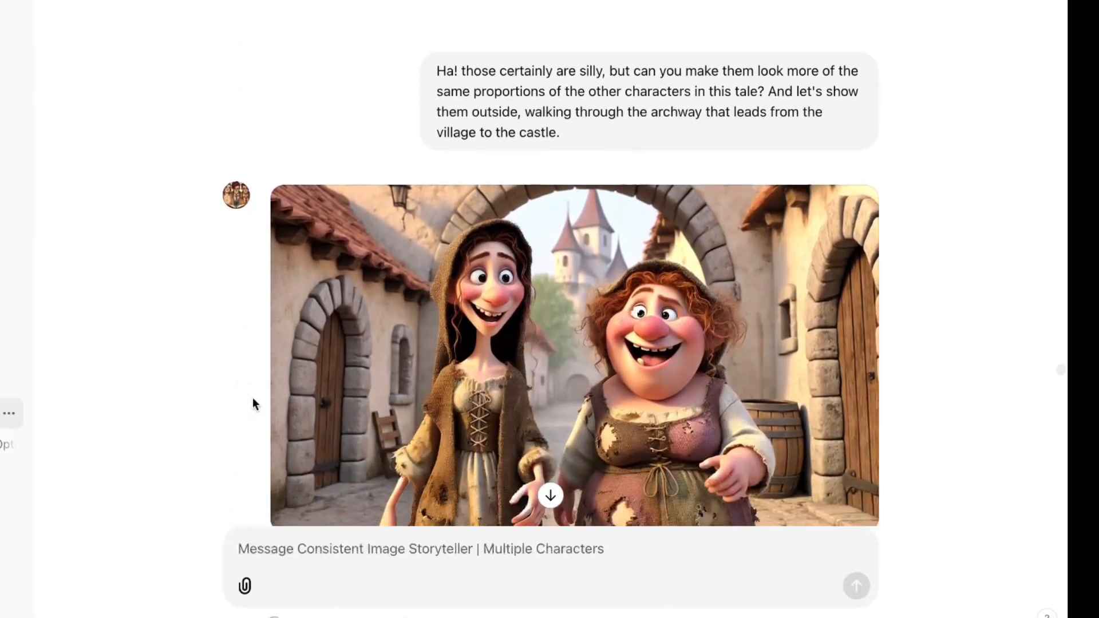
pyautogui.scroll(-10, 252, 394)
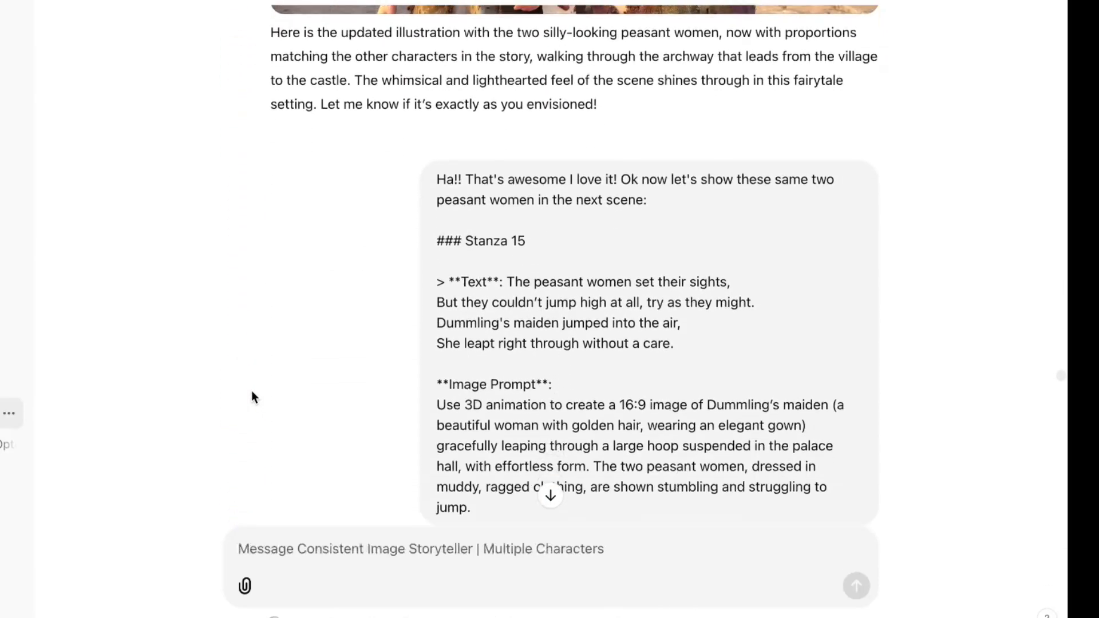
# Review the Stanza 15 prompts, revision requests and images of the peasant women's hoop attempts, the maiden's leap and proud Dummling
pyautogui.scroll(-9, 252, 393)
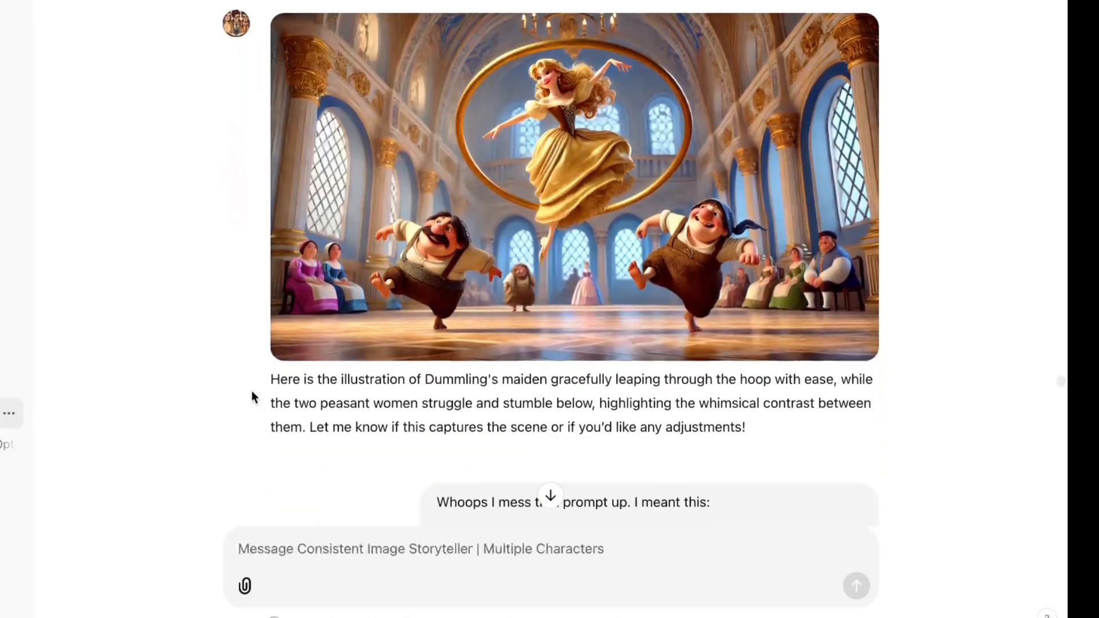
pyautogui.scroll(-7, 252, 393)
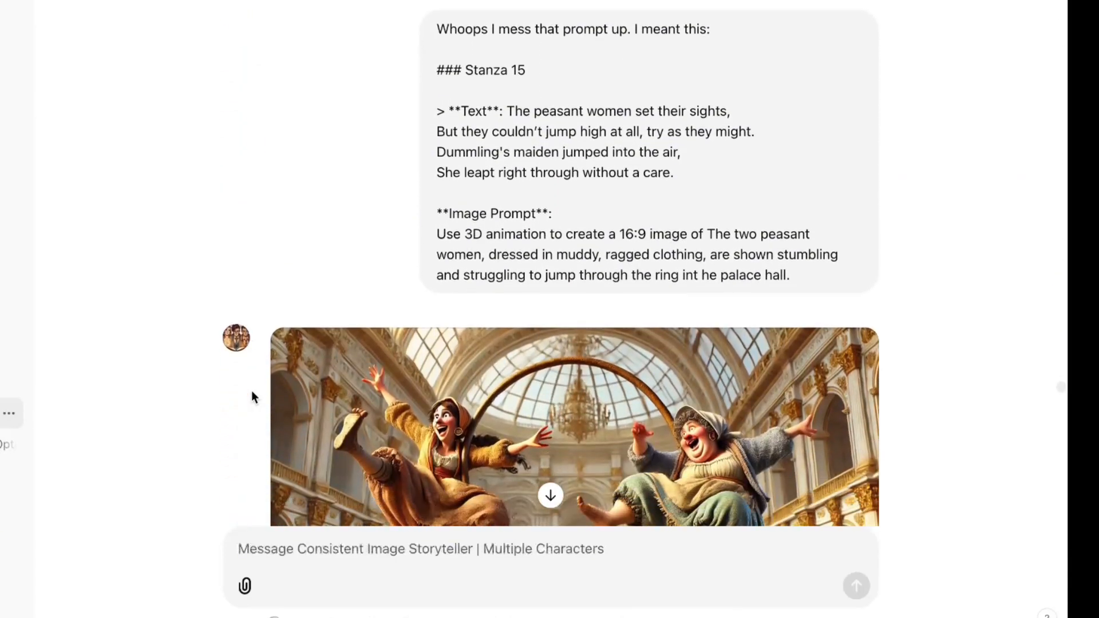
pyautogui.scroll(-9, 253, 395)
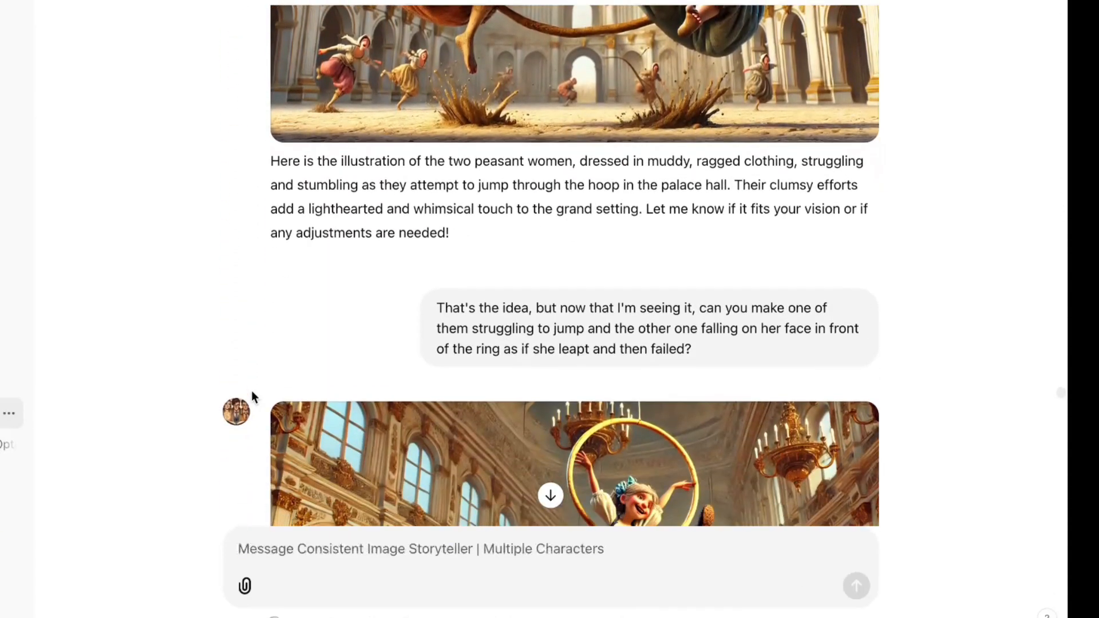
pyautogui.scroll(-14, 253, 396)
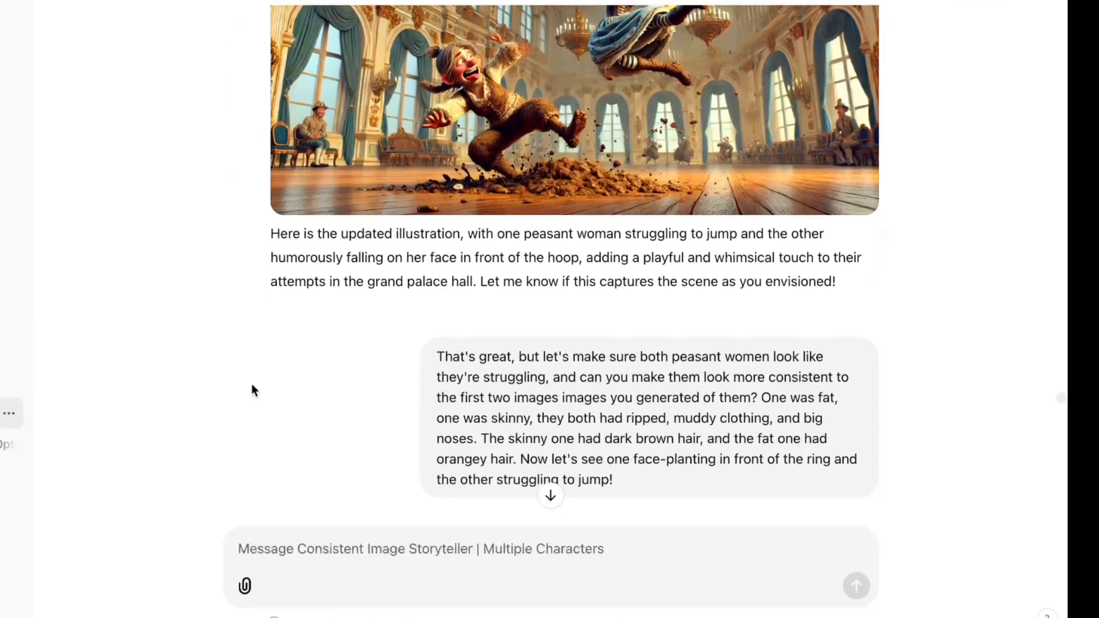
pyautogui.scroll(-11, 252, 390)
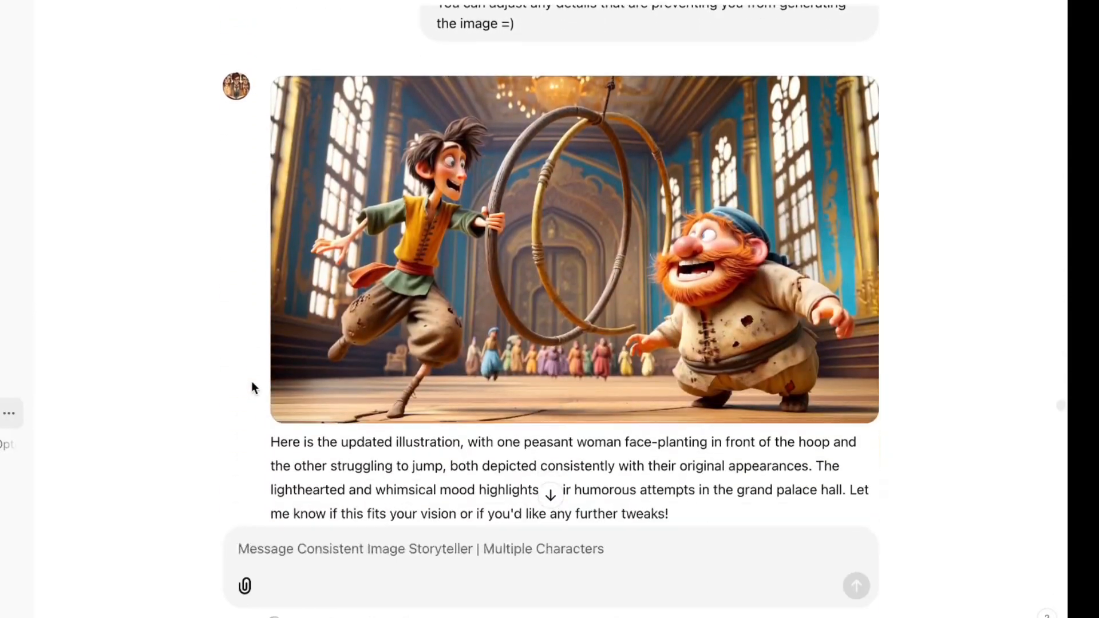
pyautogui.scroll(-9, 253, 372)
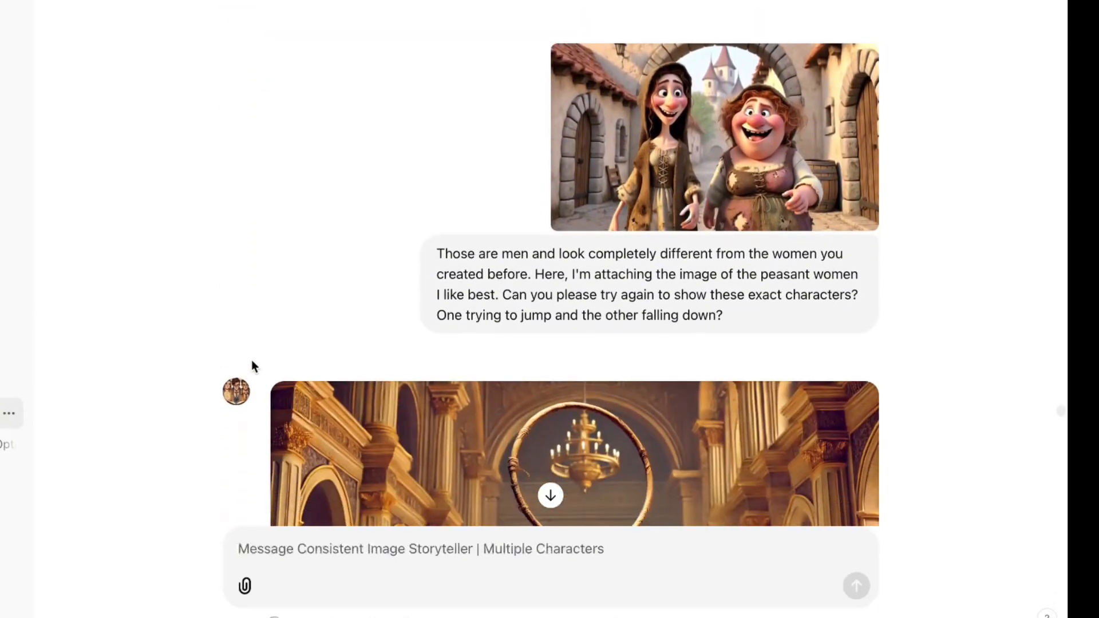
pyautogui.scroll(-10, 251, 354)
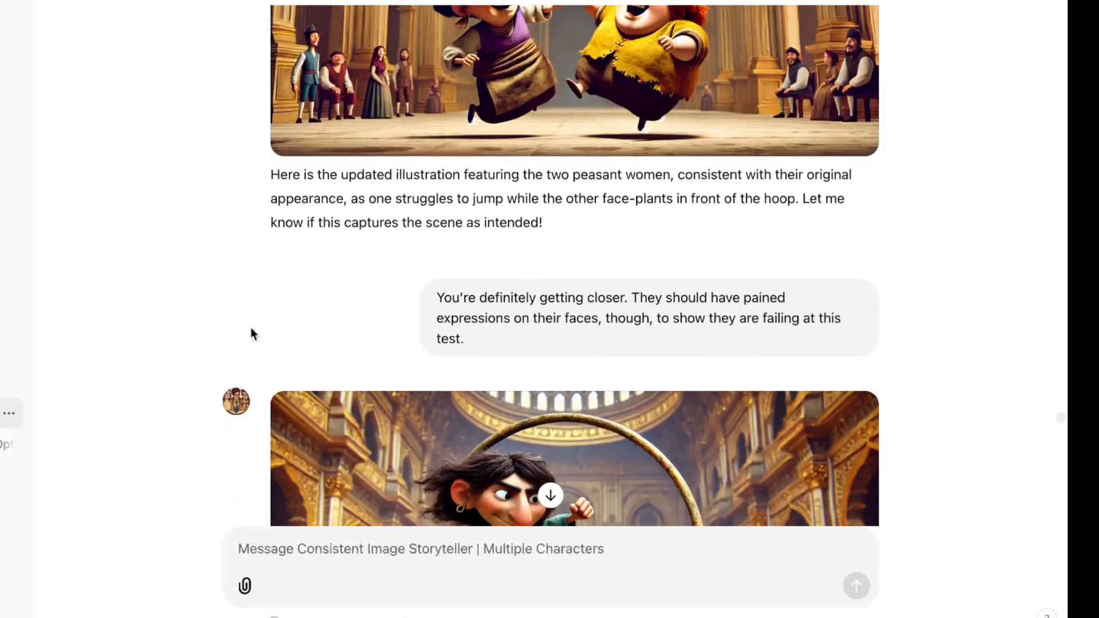
pyautogui.scroll(-10, 250, 329)
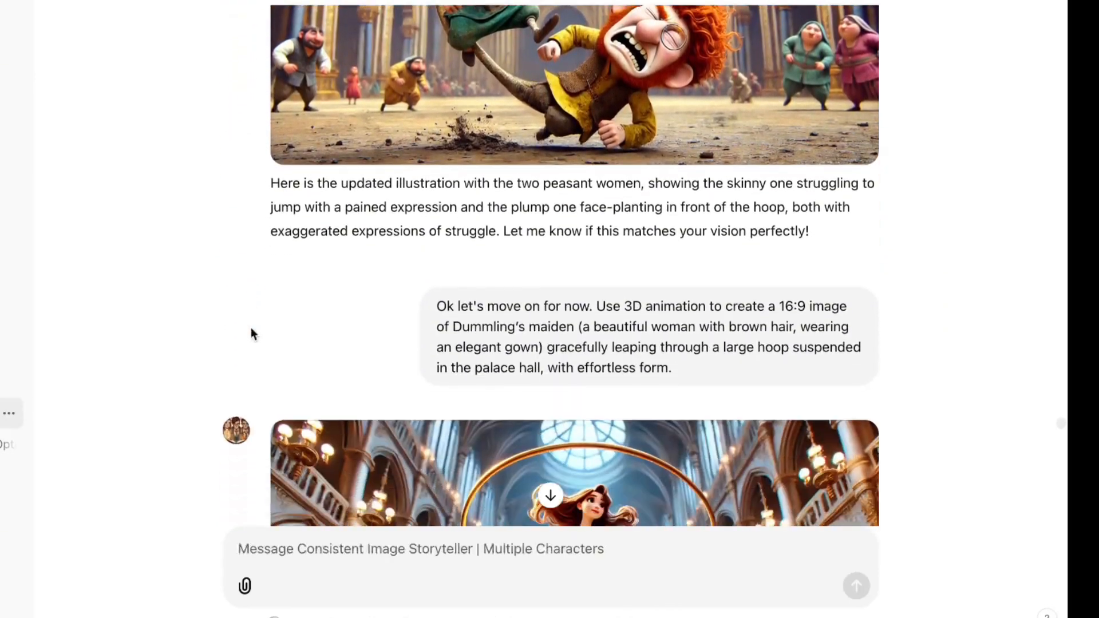
pyautogui.scroll(-7, 251, 331)
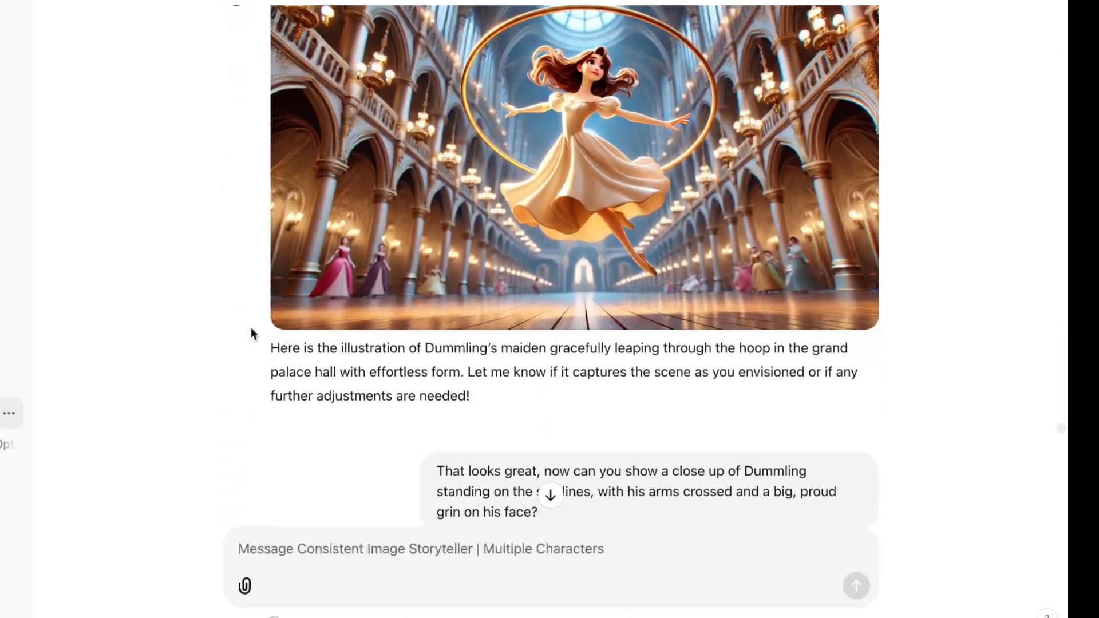
pyautogui.scroll(-9, 252, 332)
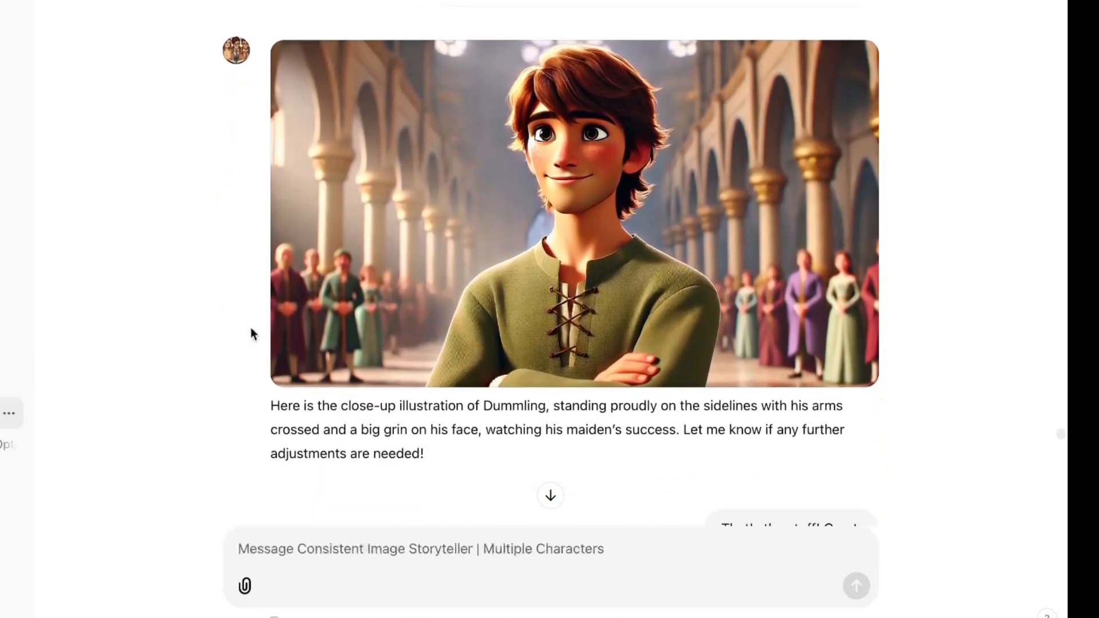
# Review the Stanza 16 and Final Lines prompts and images of crowned King Ling, the balcony wave and his sulking brothers
pyautogui.scroll(-15, 251, 332)
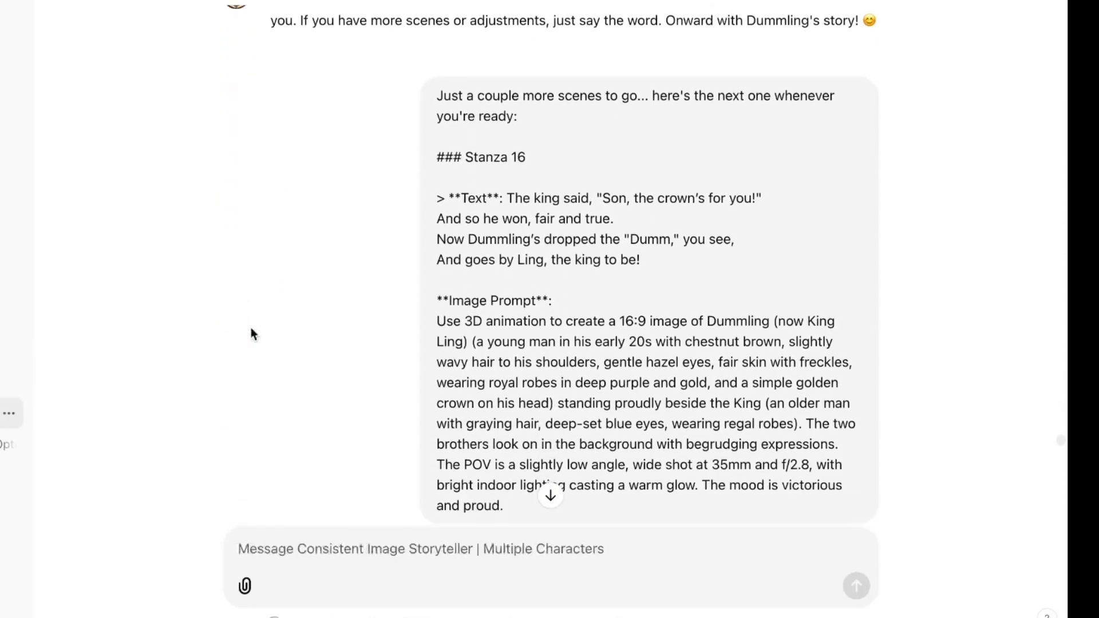
pyautogui.scroll(-15, 250, 327)
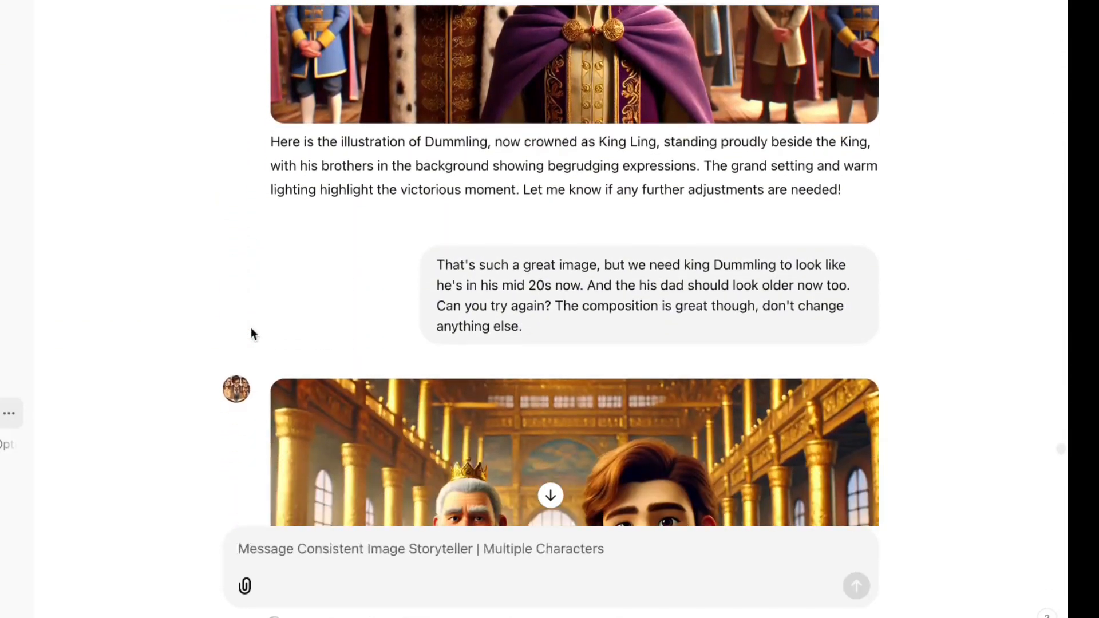
pyautogui.scroll(-8, 250, 329)
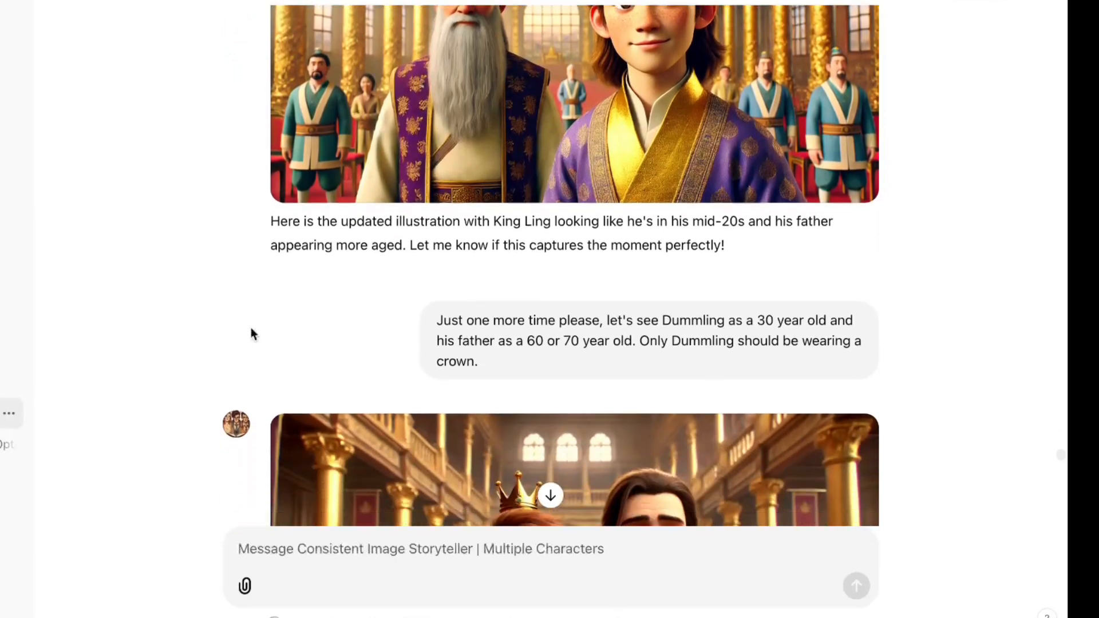
pyautogui.scroll(-11, 252, 331)
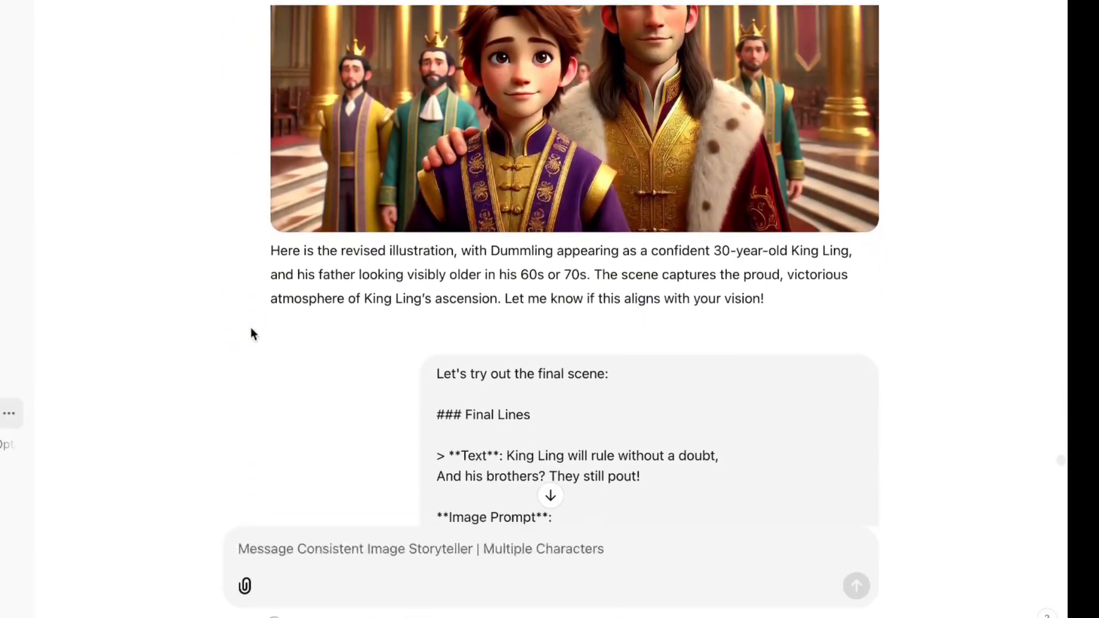
pyautogui.scroll(-13, 252, 332)
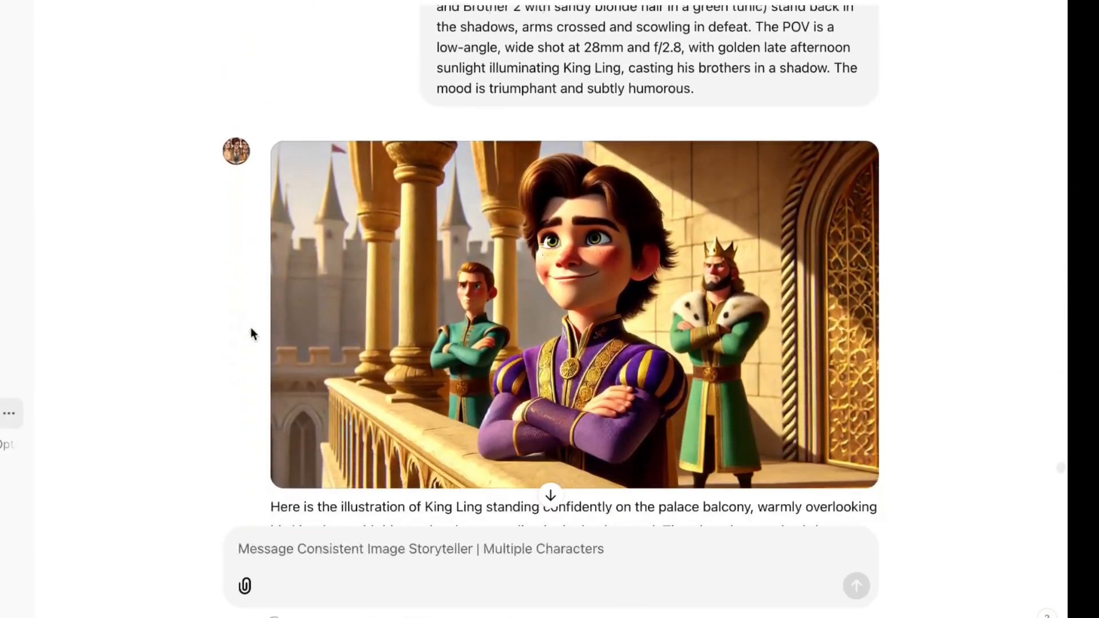
pyautogui.scroll(-11, 252, 332)
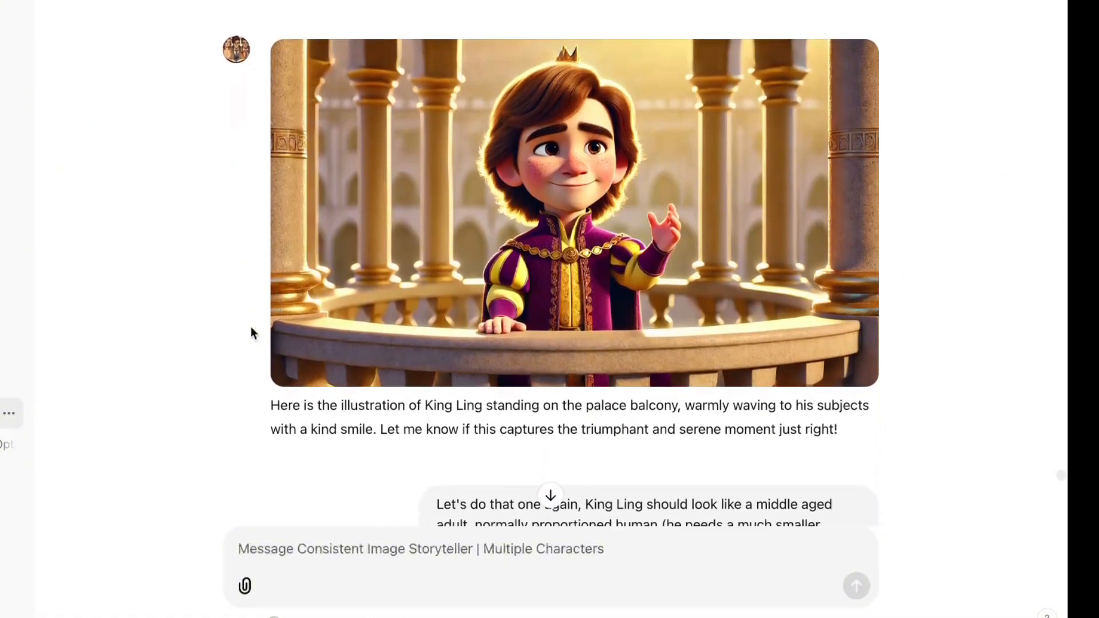
pyautogui.scroll(-15, 251, 332)
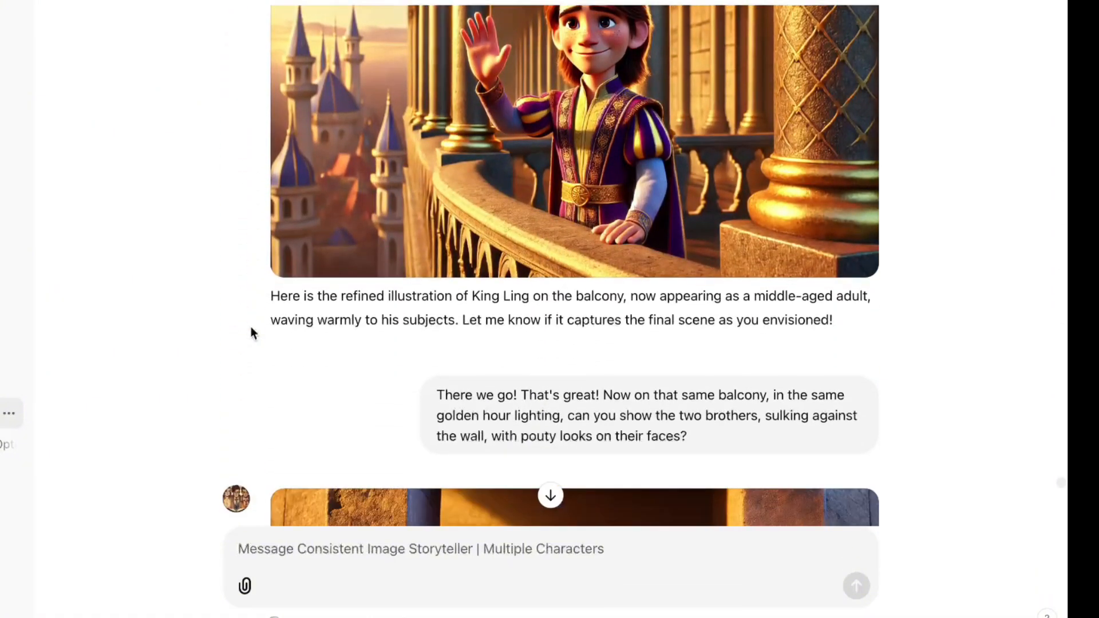
pyautogui.scroll(-8, 252, 330)
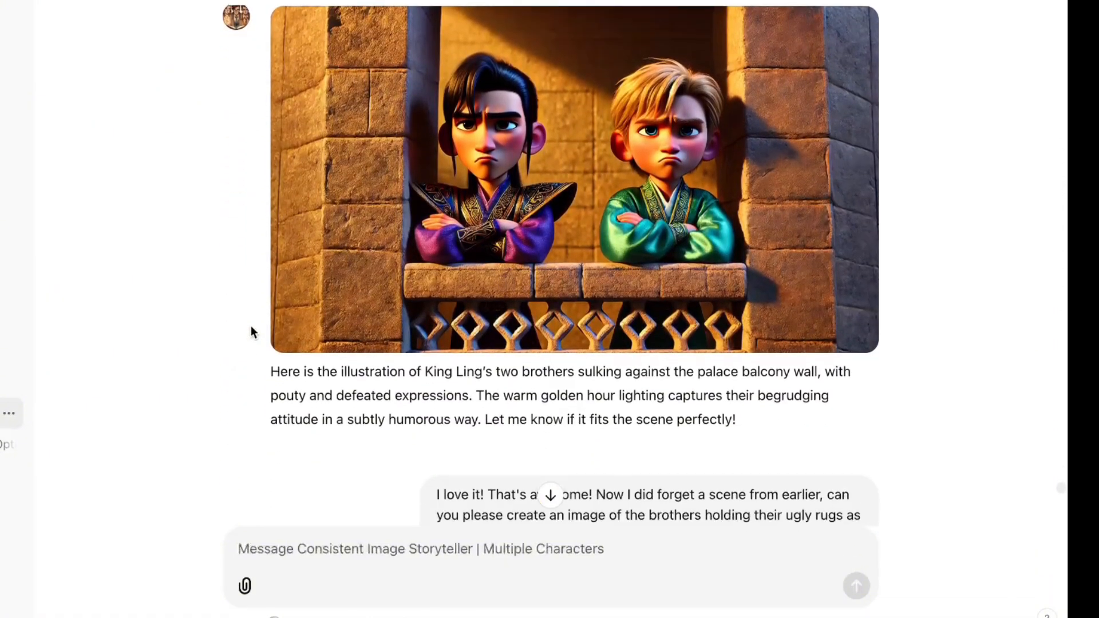
# Examine the images of the brothers holding their ugly rugs, including the requests for European style and frowning expressions
pyautogui.scroll(-9, 252, 332)
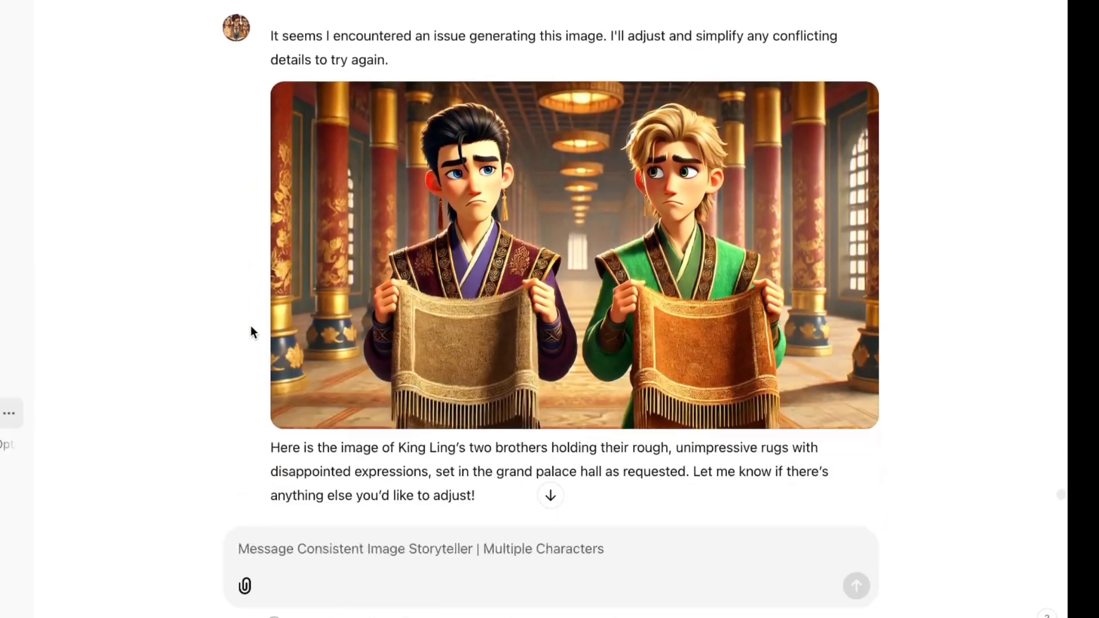
pyautogui.scroll(-9, 252, 332)
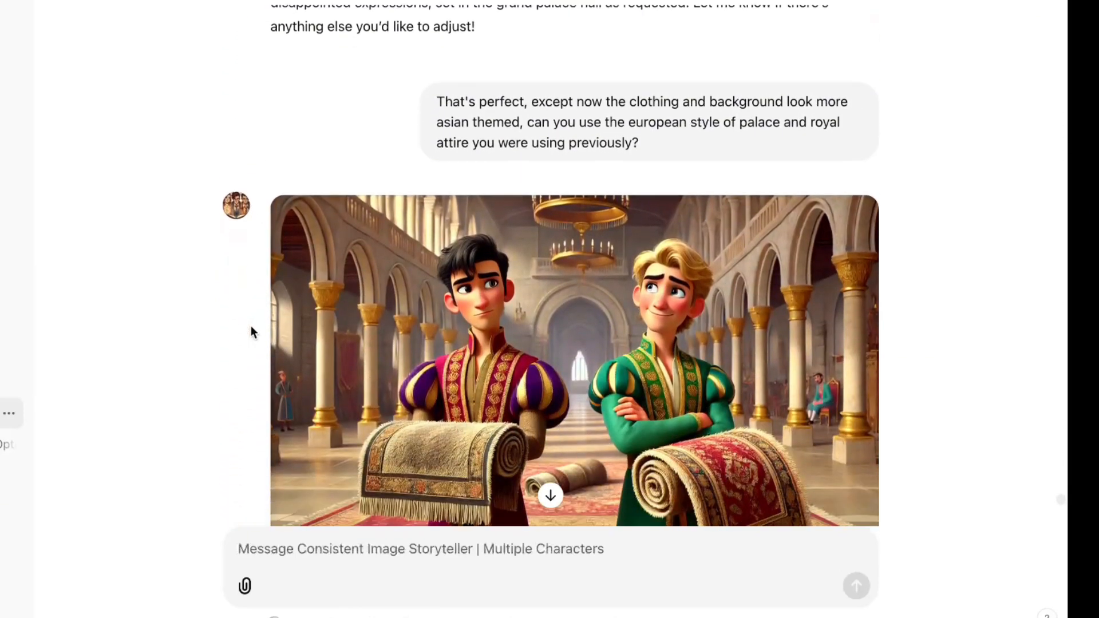
pyautogui.scroll(-8, 252, 331)
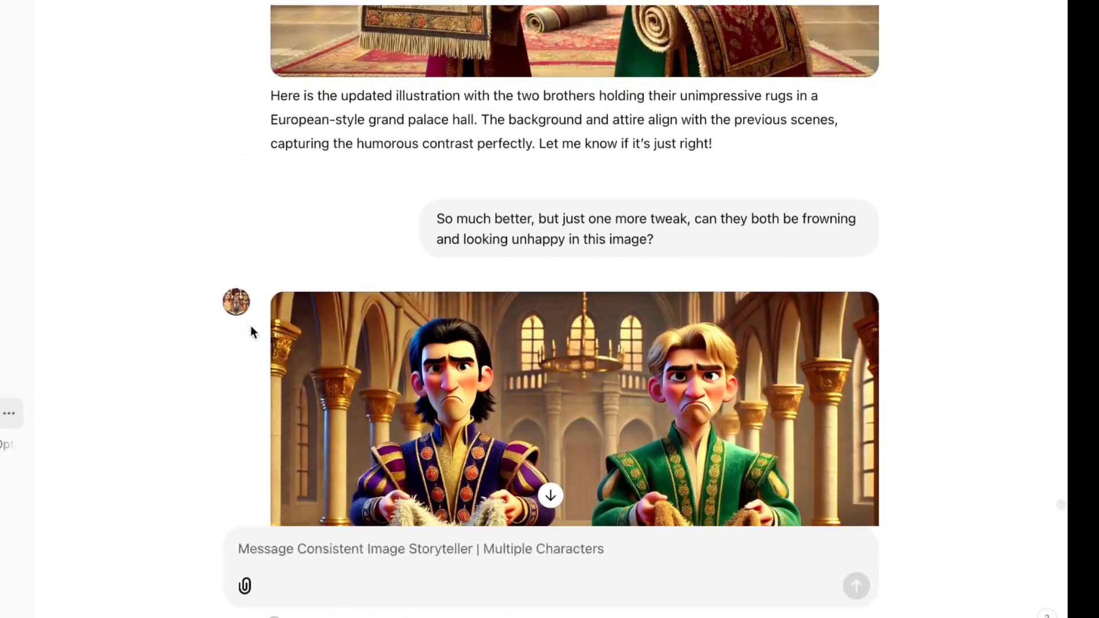
pyautogui.scroll(-6, 251, 332)
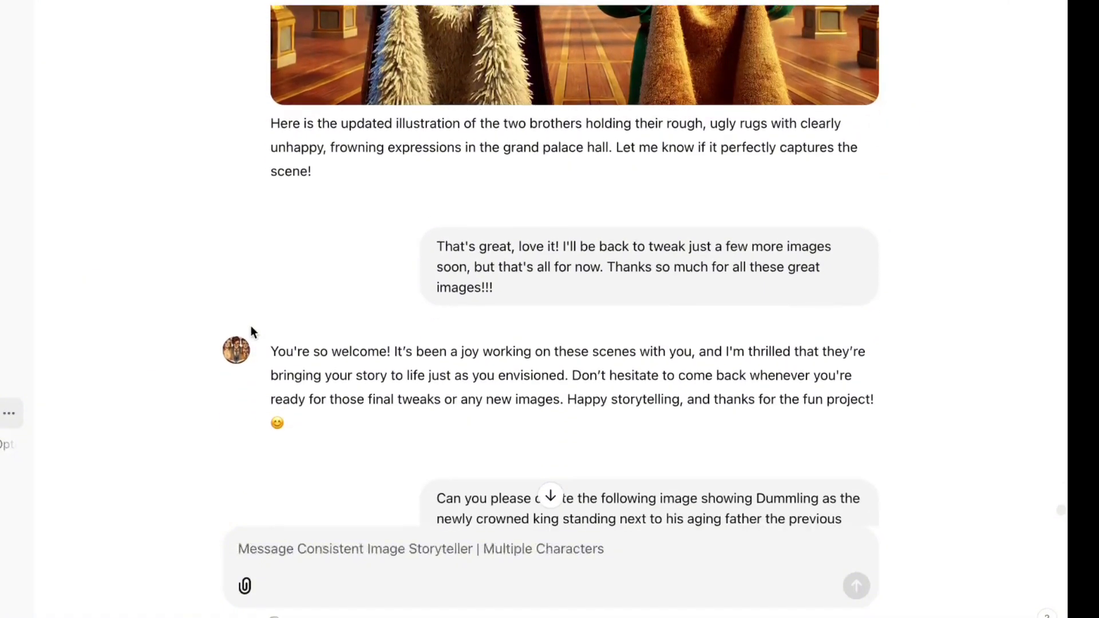
pyautogui.scroll(-8, 252, 332)
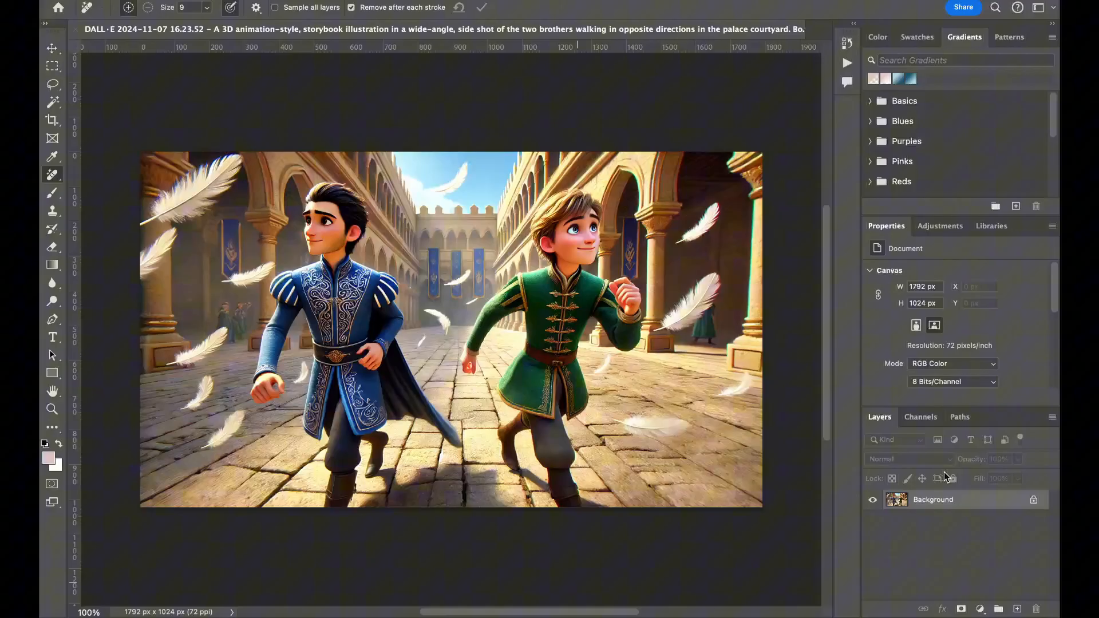
# Switch to Photoshop and split the image of the two brothers into separate left-half and right-half layers duplicated from the background
pyautogui.press('super+j')
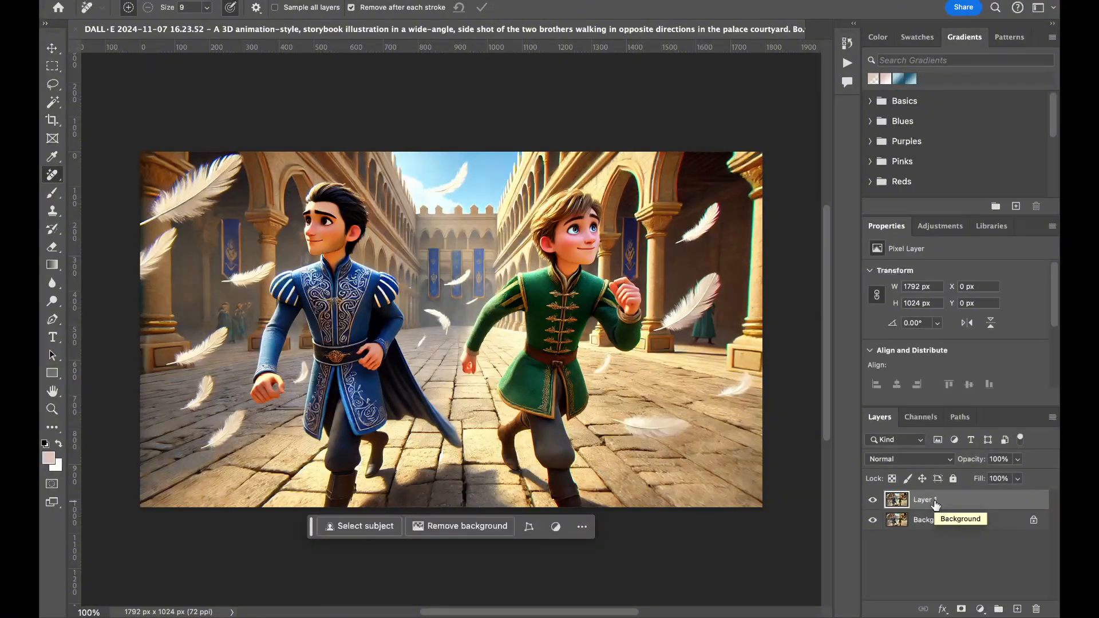
pyautogui.press('super+j')
pyautogui.click(925, 519)
pyautogui.press('Delete')
pyautogui.click(872, 520)
pyautogui.click(872, 519)
pyautogui.press('super+d')
pyautogui.press('super+z')
pyautogui.press('super+d')
# Erase the leftover tip of the blue cape on Layer 1 using the Remove tool at size 70
pyautogui.press('j')
pyautogui.press(']')
pyautogui.press(']')
pyautogui.press(']')
pyautogui.press(']')
pyautogui.press(']')
pyautogui.press(']')
pyautogui.moveTo(458, 438); pyautogui.dragTo(453, 434)
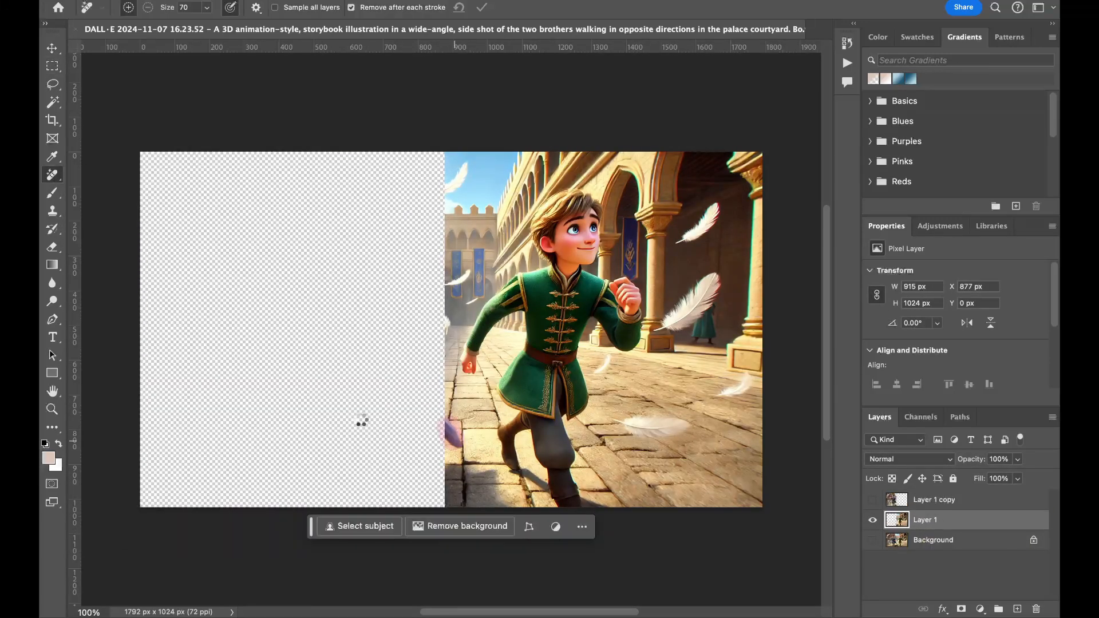
# Try to fill the transparent left half of the green-clad brother's scene with Generative Fill using the prompt "extend background"
pyautogui.press('m')
pyautogui.moveTo(140, 152); pyautogui.dragTo(445, 507)
pyautogui.click(198, 527)
pyautogui.write('extend background')
pyautogui.click(377, 528)
pyautogui.click(419, 527)
# Move the green-clad brother to the left of the canvas and generatively fill the empty right side with "extend background"
pyautogui.moveTo(652, 294); pyautogui.dragTo(418, 294)
pyautogui.moveTo(527, 152); pyautogui.dragTo(763, 508)
pyautogui.click(584, 526)
pyautogui.write('extend')
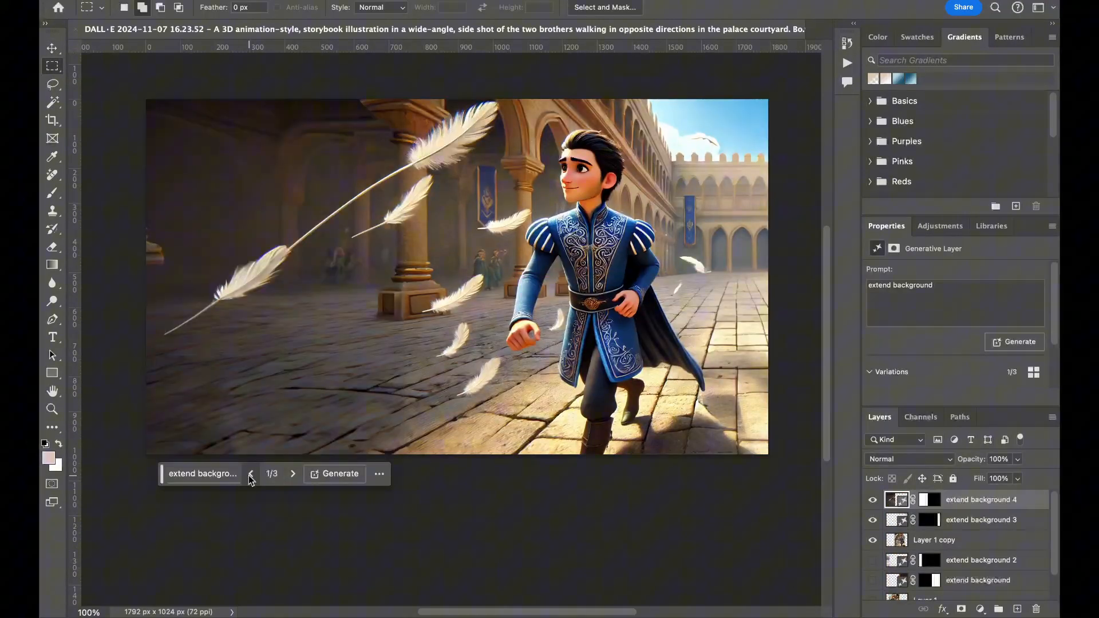
# Compare the generated backgrounds around the blue-clad brother and choose the third variation for extend background 3
pyautogui.click(292, 473)
pyautogui.click(292, 473)
pyautogui.click(873, 499)
pyautogui.click(872, 520)
pyautogui.click(872, 540)
pyautogui.click(872, 580)
pyautogui.click(873, 581)
pyautogui.click(896, 520)
pyautogui.click(715, 474)
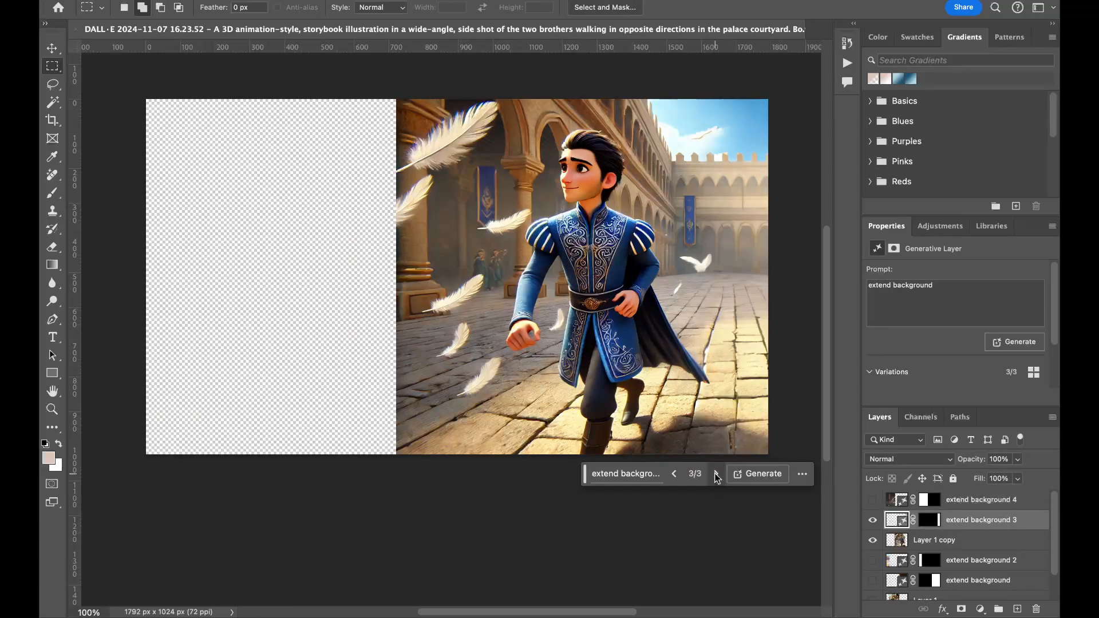
pyautogui.click(873, 500)
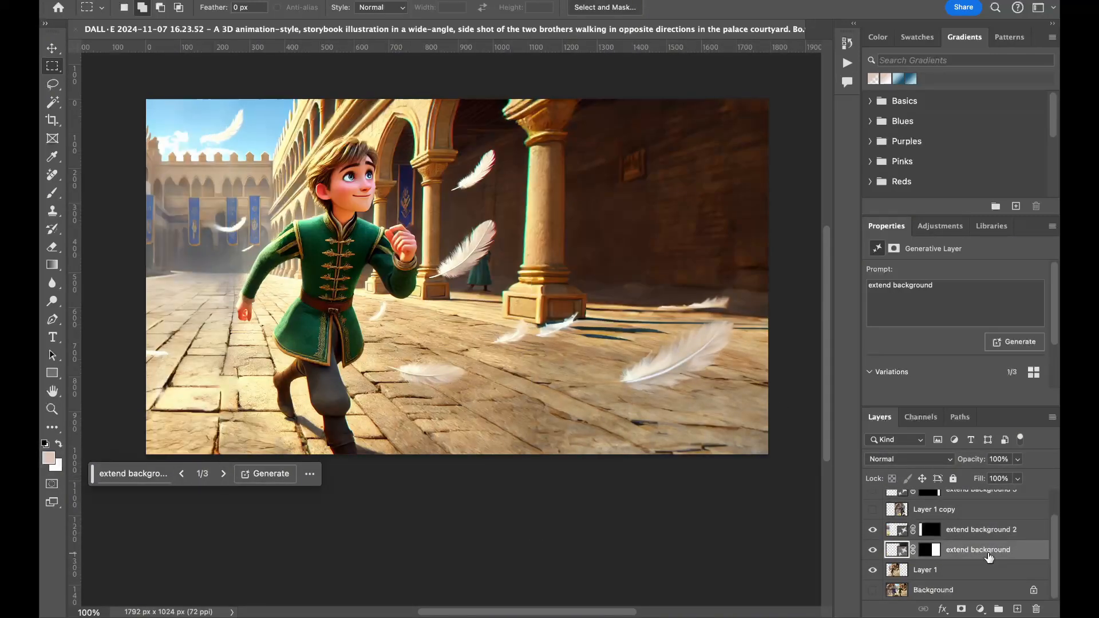
# Merge the blue-clad brother's extended background layers into one layer and clean up stray feathers with the Remove tool
pyautogui.click(666, 474)
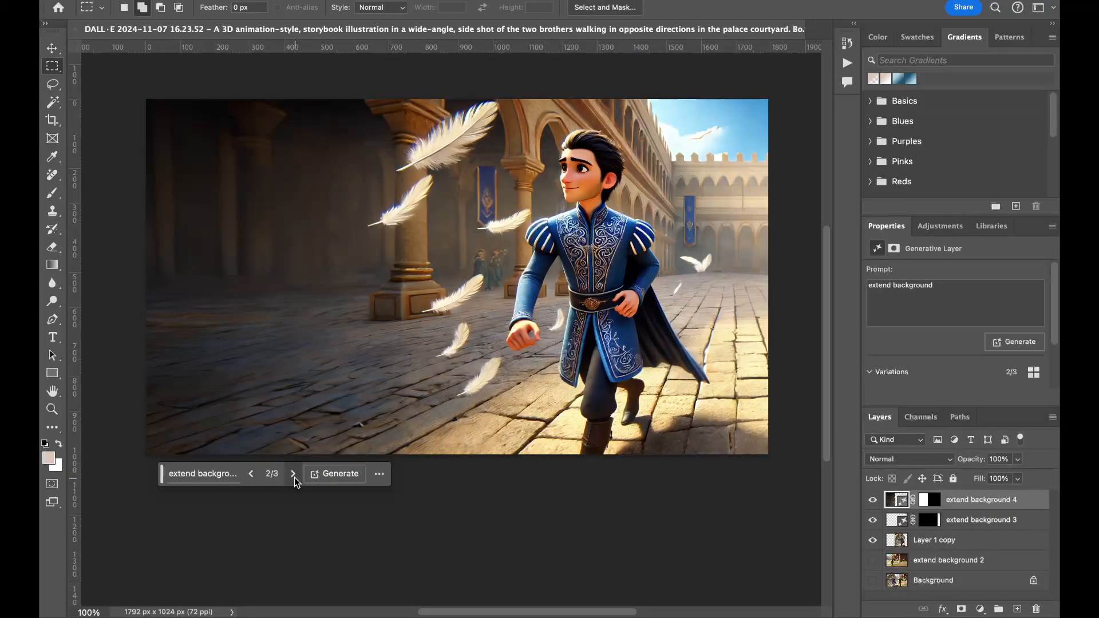
pyautogui.click(872, 519)
pyautogui.press('j')
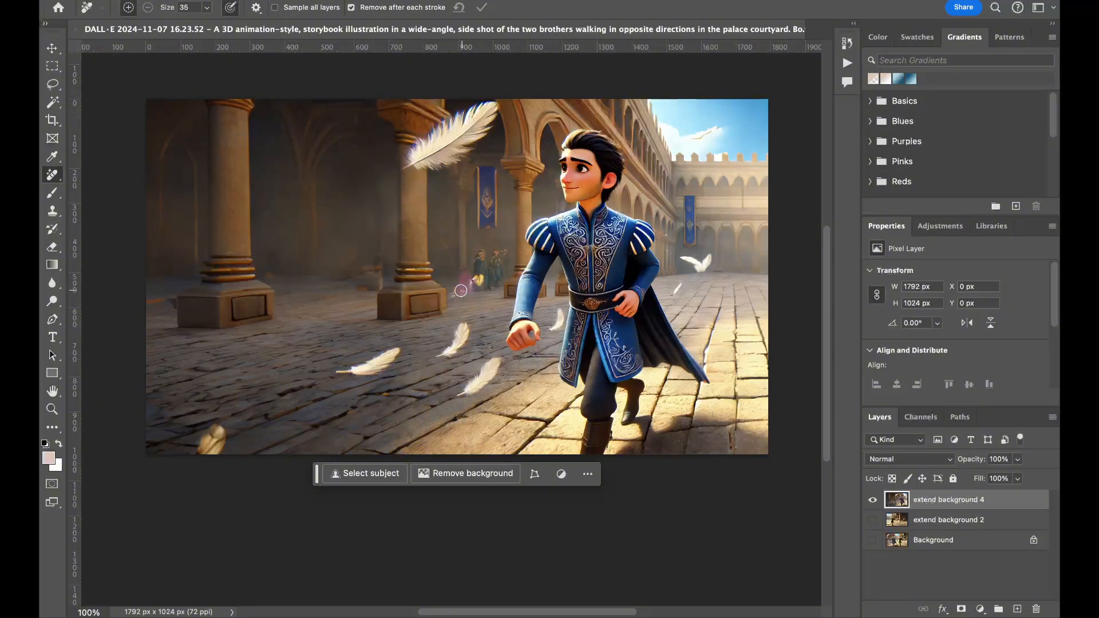
# Erase the small feather beside the green-clad brother's tunic on the extend background 2 layer with the Remove tool
pyautogui.click(944, 540)
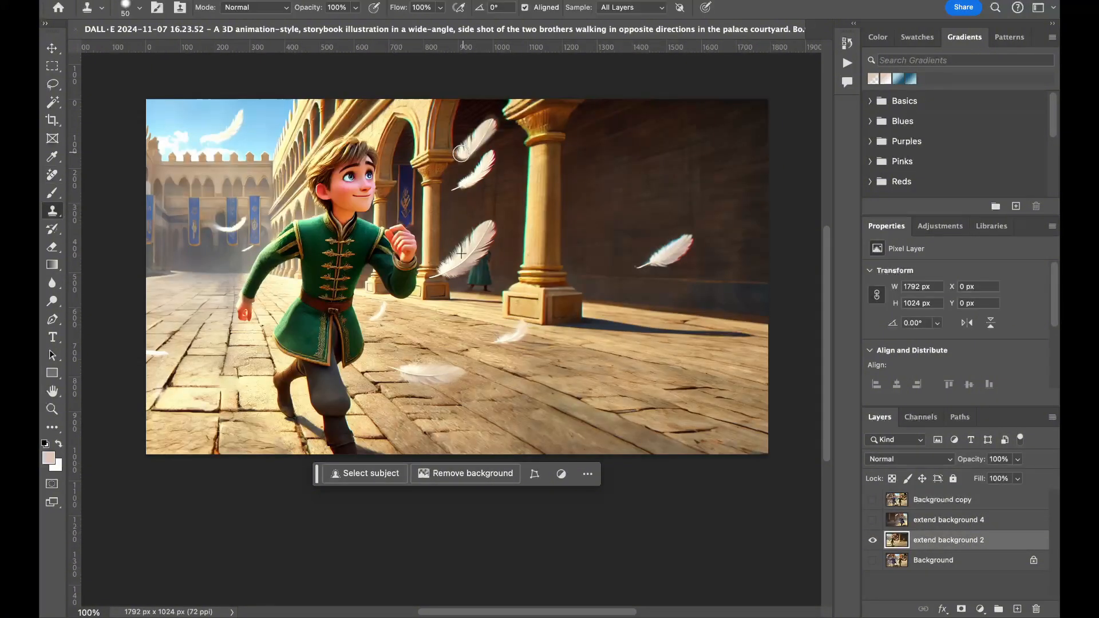
pyautogui.press('j')
pyautogui.scroll(4, 506, 98)
pyautogui.scroll(-4, 454, 274)
pyautogui.press(']')
pyautogui.press(']')
pyautogui.press(']')
pyautogui.press(']')
pyautogui.press(']')
pyautogui.press(']')
pyautogui.moveTo(336, 379); pyautogui.dragTo(323, 399)
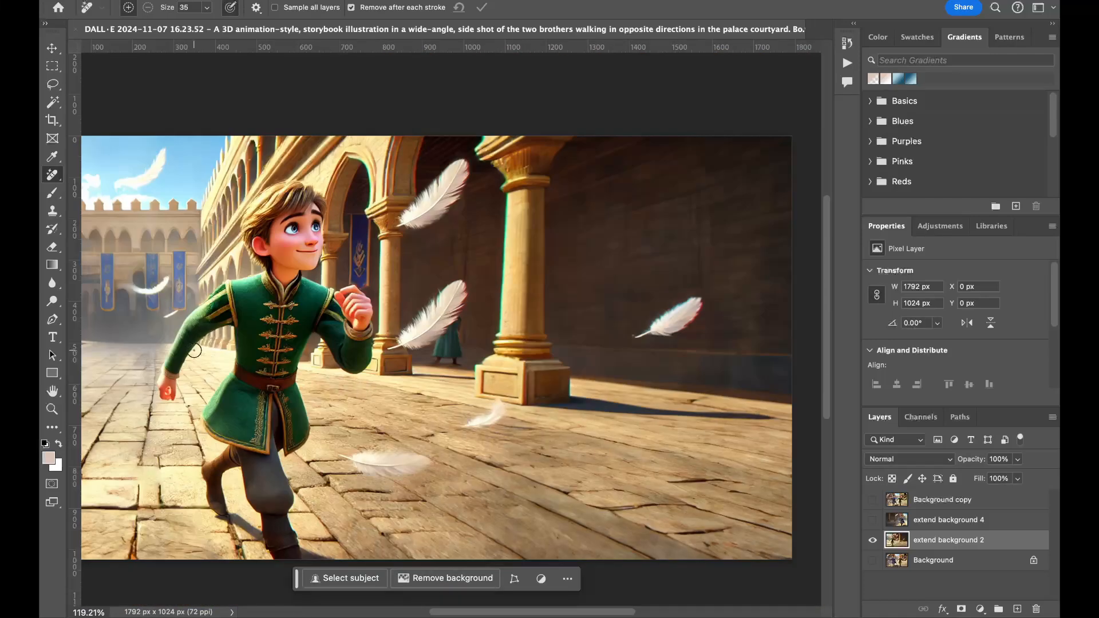